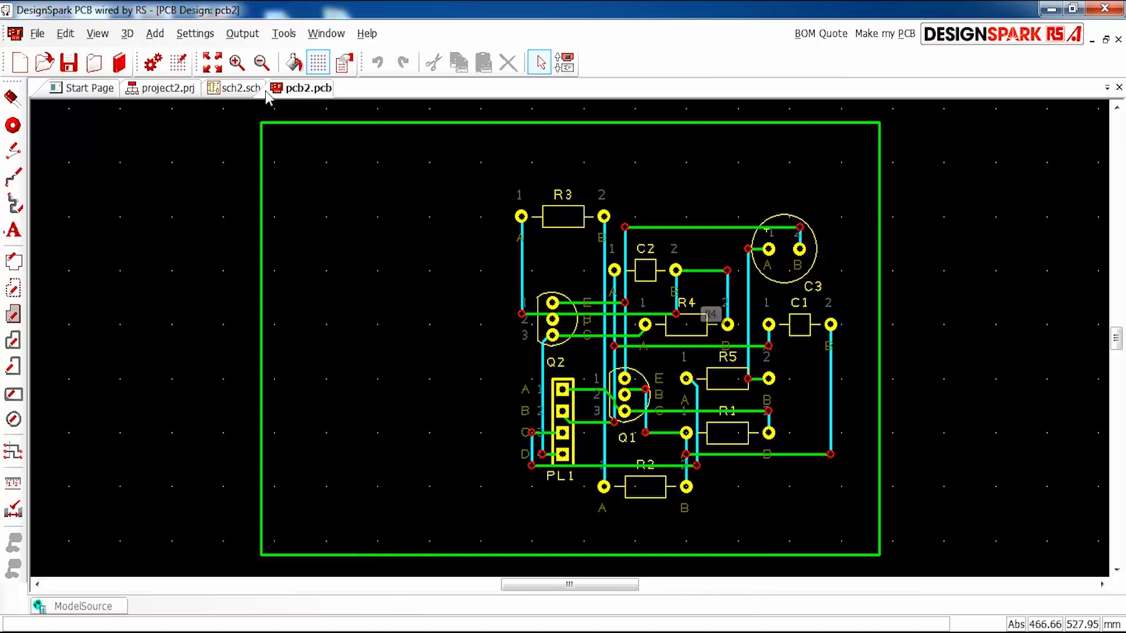
# - Open the project "myfirst project designspark.prj" from the recent projects and open its schematic sch.sch
pyautogui.click(132, 93)
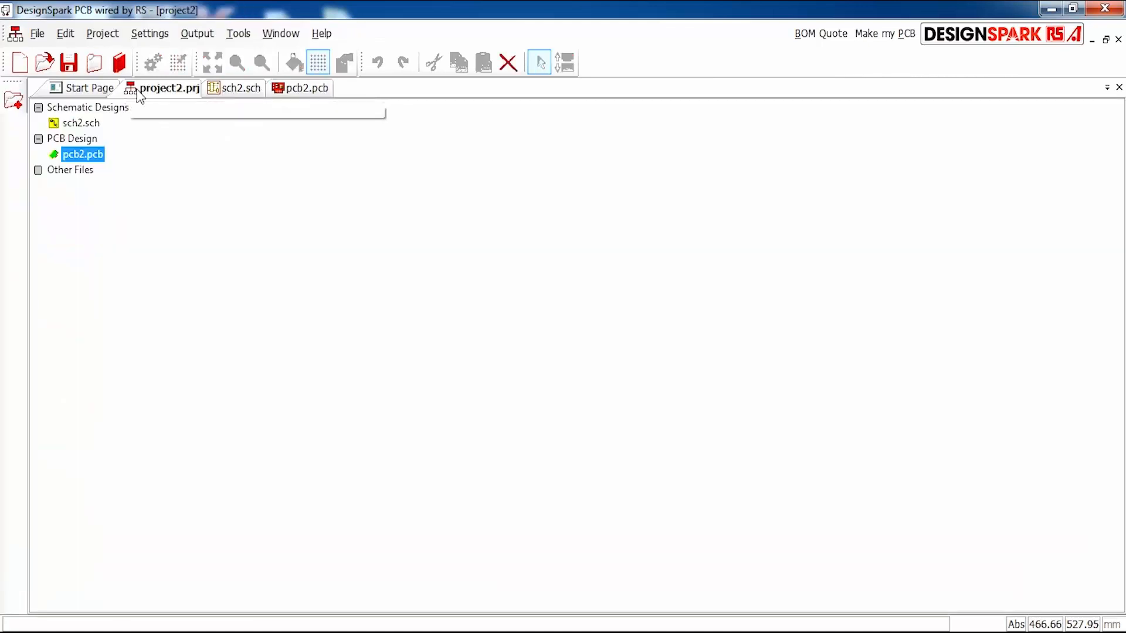
pyautogui.click(87, 91)
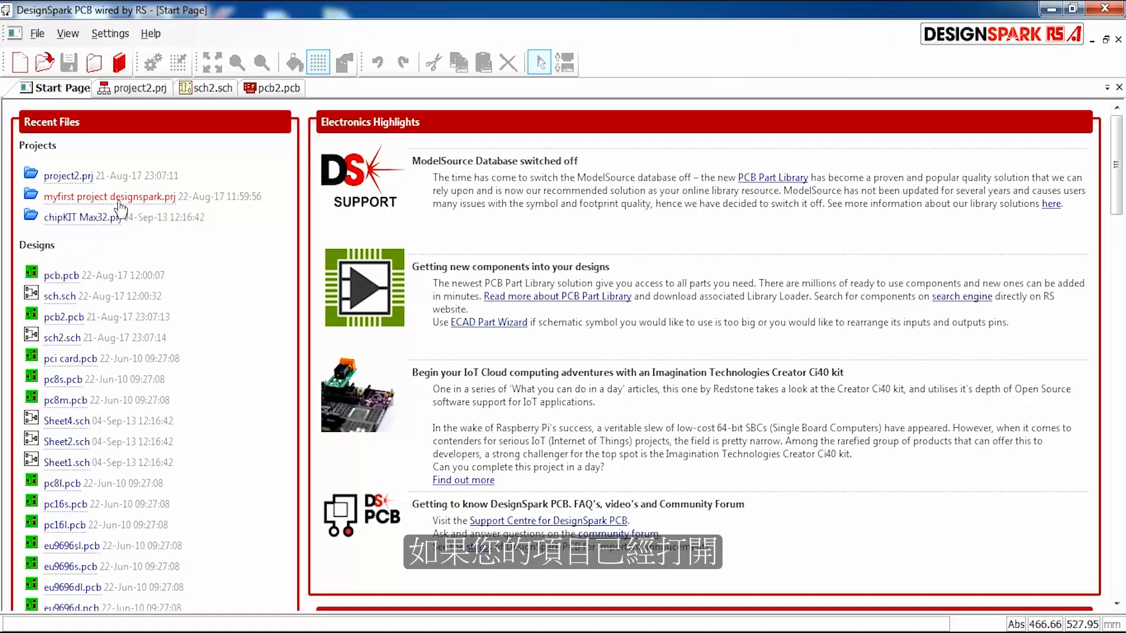
pyautogui.click(82, 196)
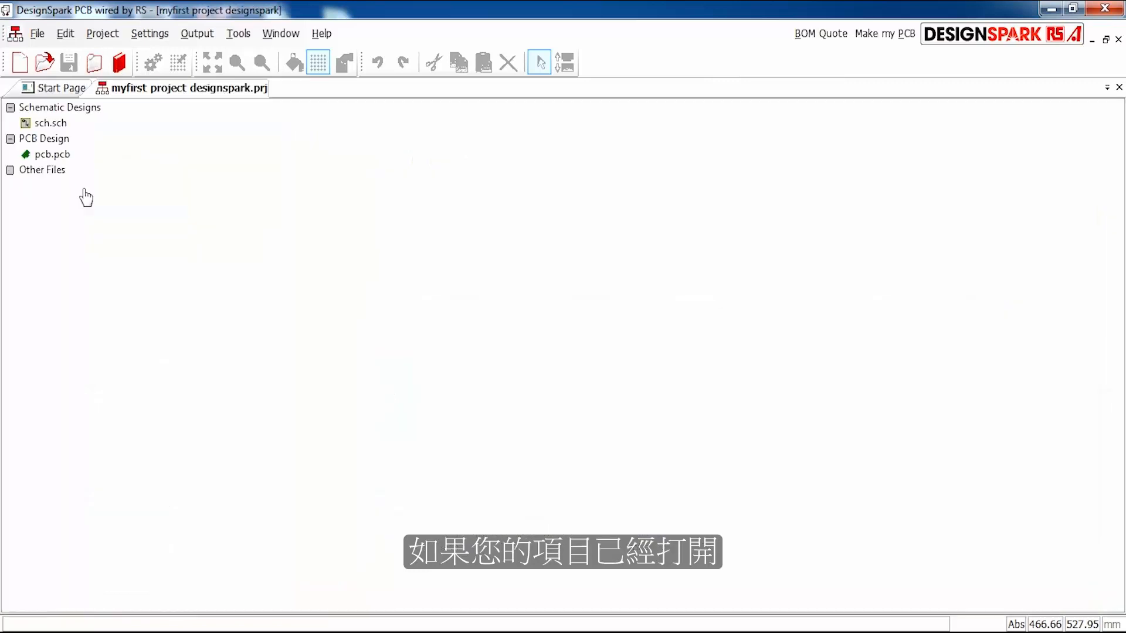
pyautogui.doubleClick(79, 123)
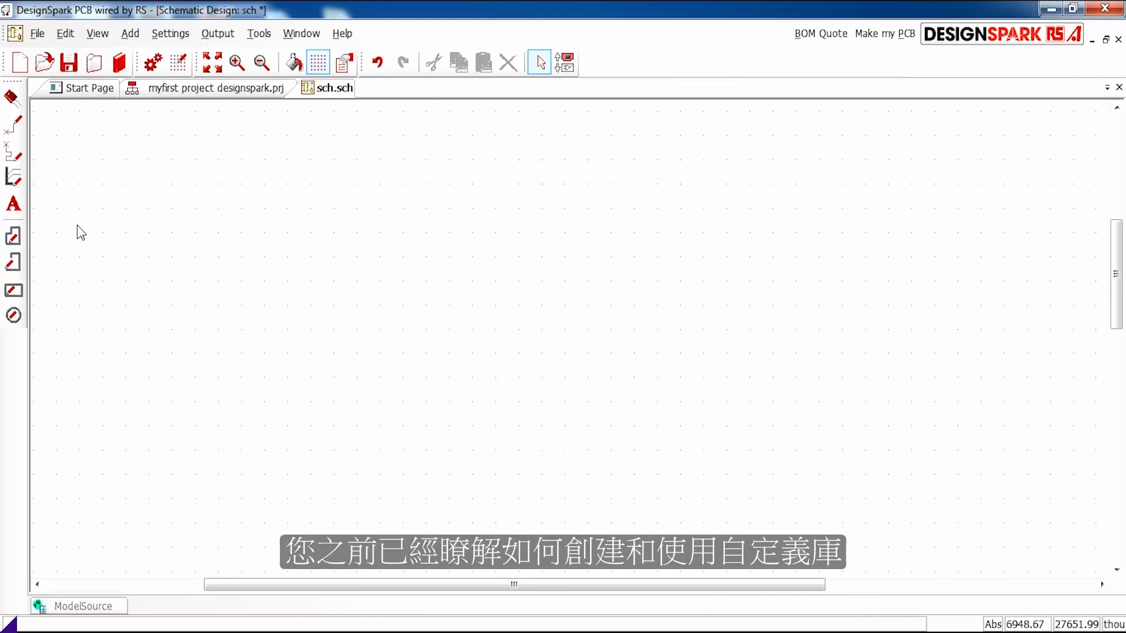
# - Check the library folders in the Library Manager and browse the schematic symbols of the DesignSpark library
pyautogui.click(119, 62)
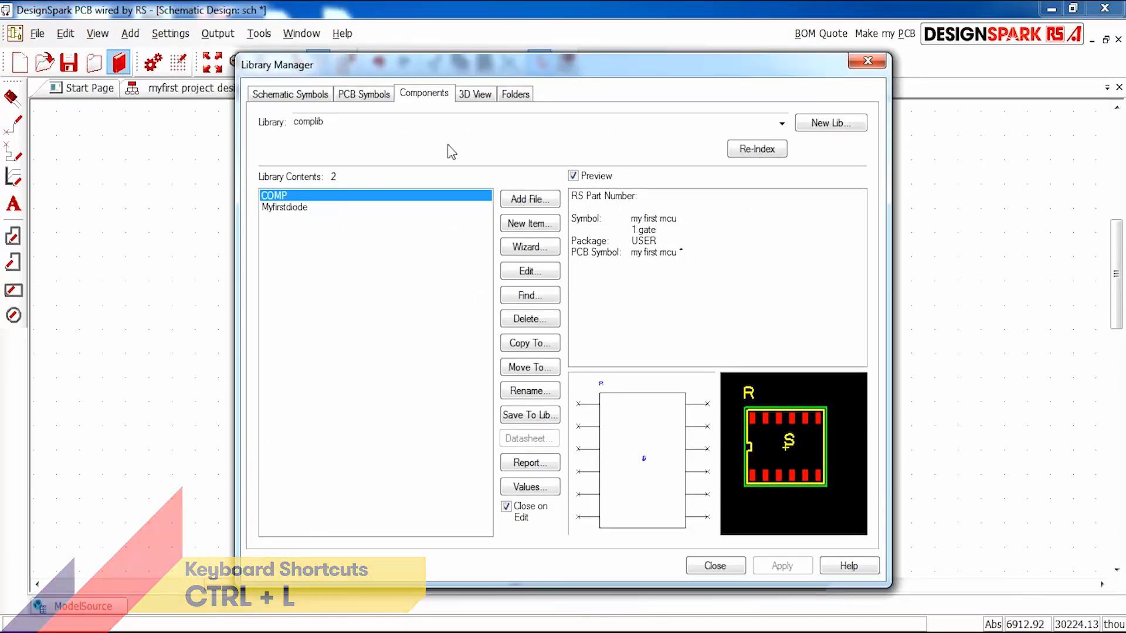
pyautogui.click(528, 95)
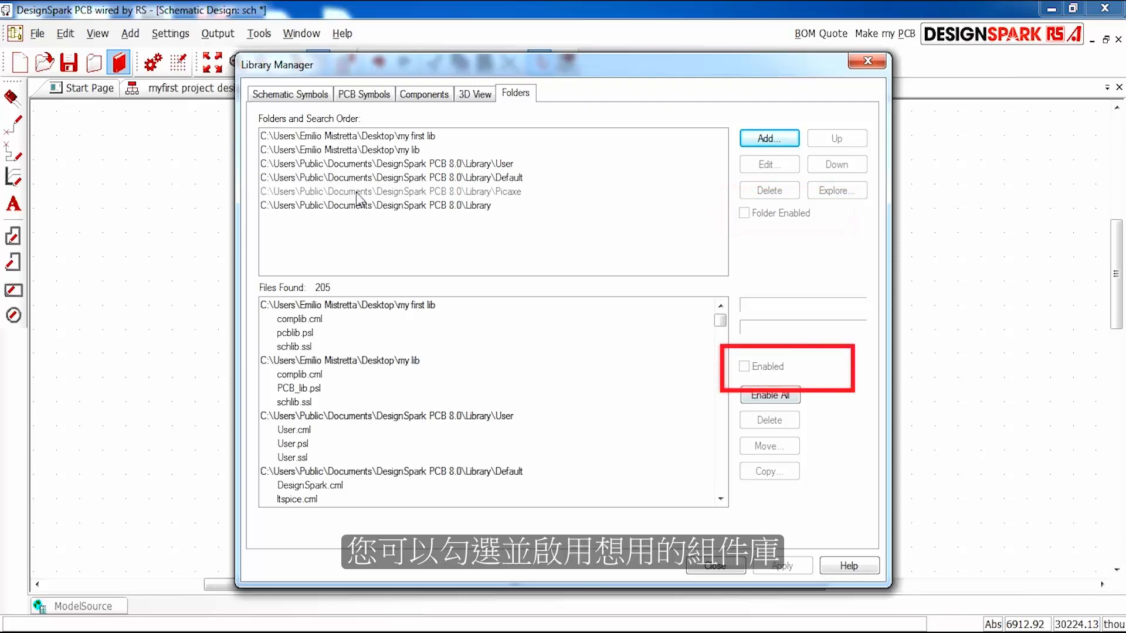
pyautogui.click(319, 97)
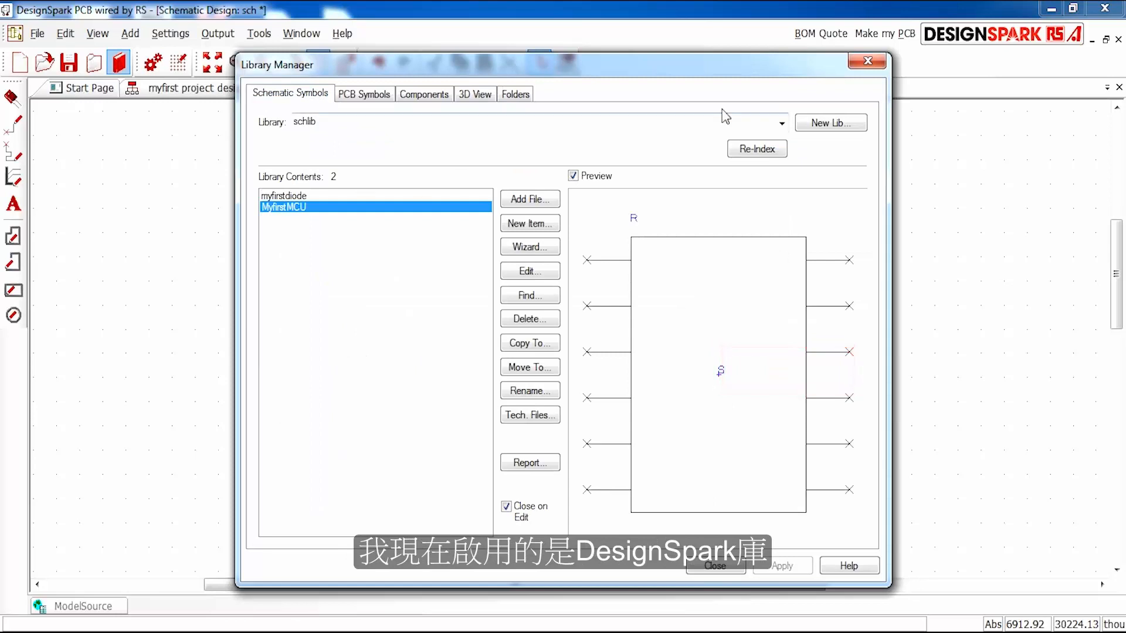
pyautogui.click(783, 123)
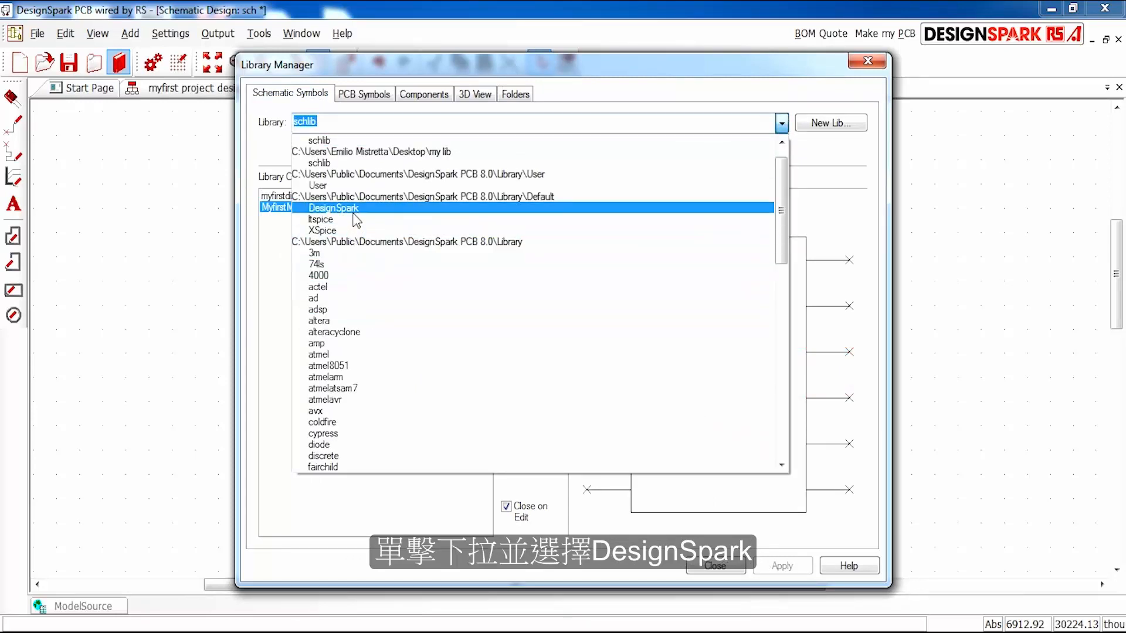
pyautogui.click(334, 208)
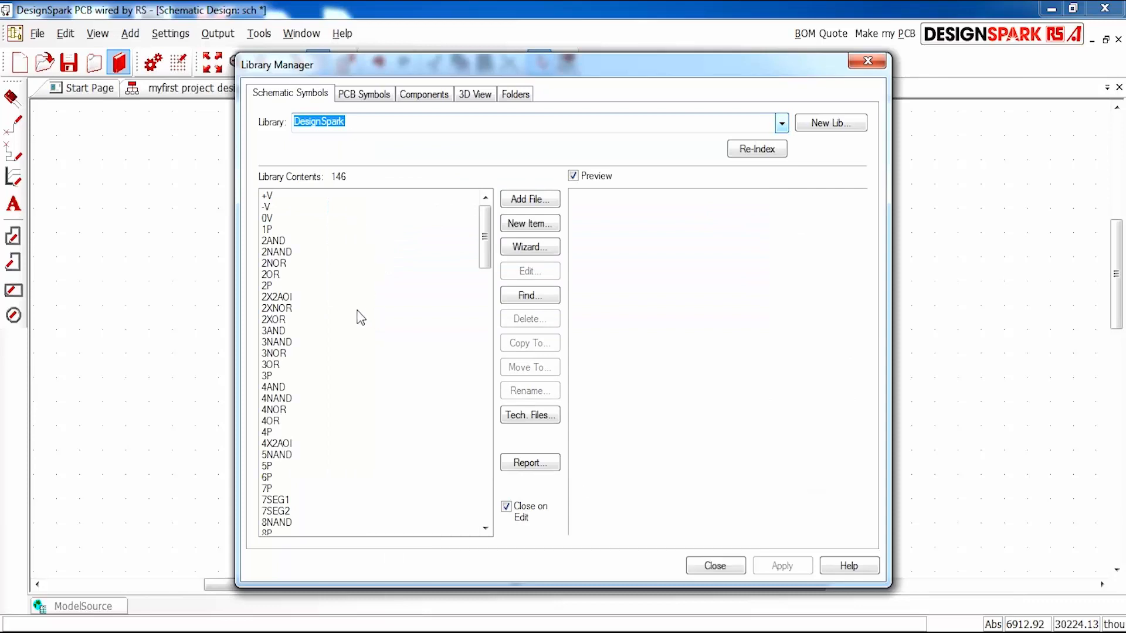
pyautogui.click(361, 240)
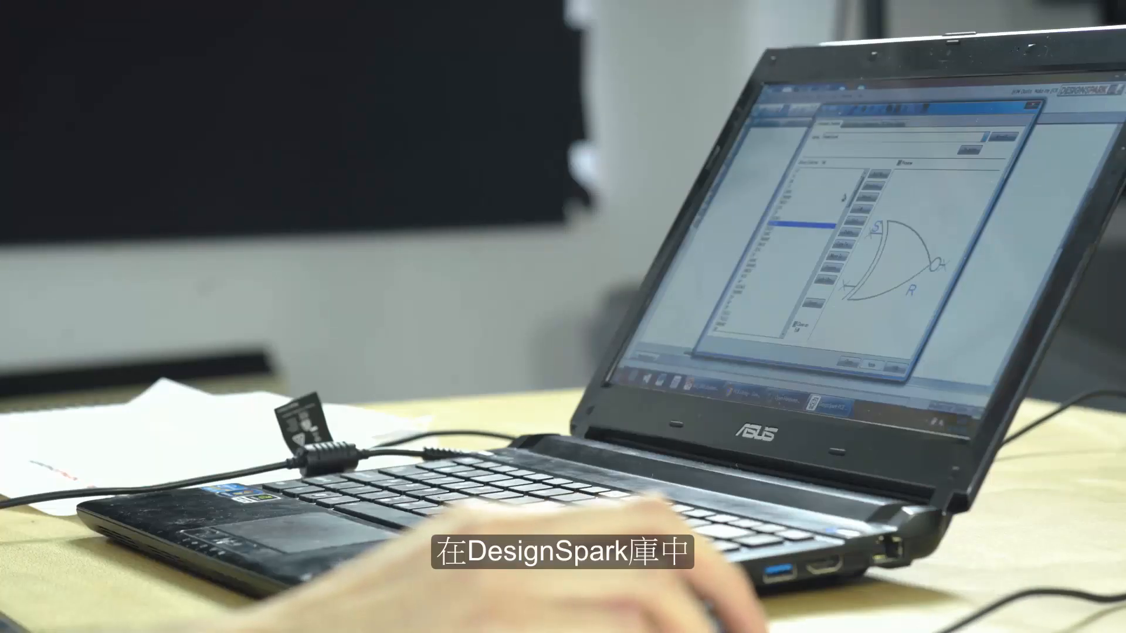
pyautogui.click(801, 225)
pyautogui.scroll(-5, 829, 231)
pyautogui.click(813, 250)
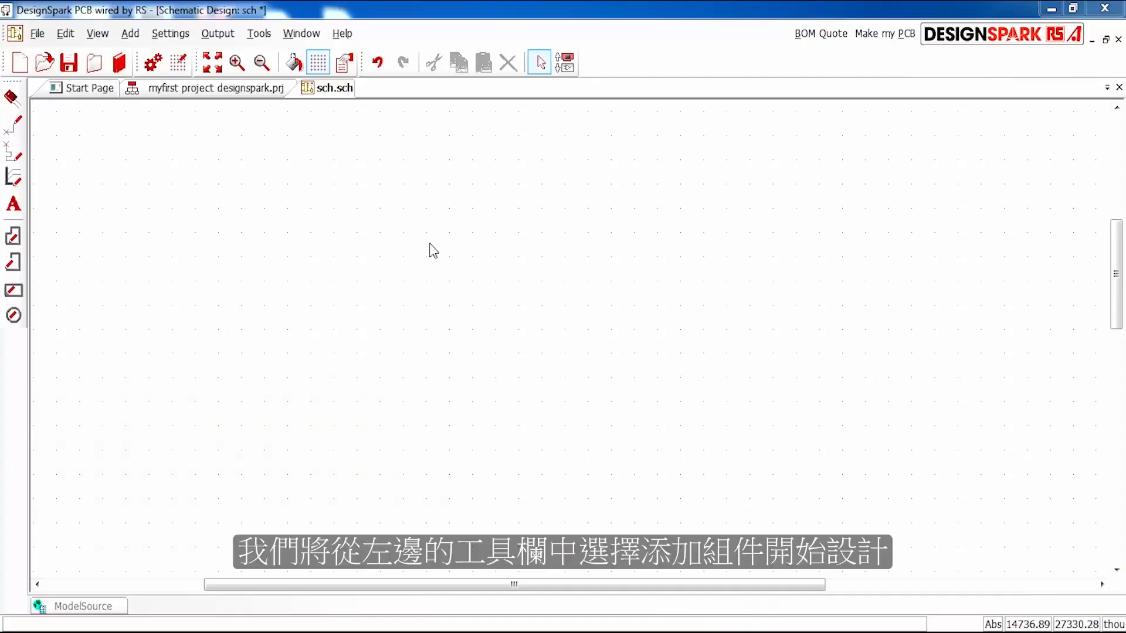
# - Choose the CONN_SIL_4 connector in the DSC package from the DesignSpark library for placement in the schematic
pyautogui.click(13, 98)
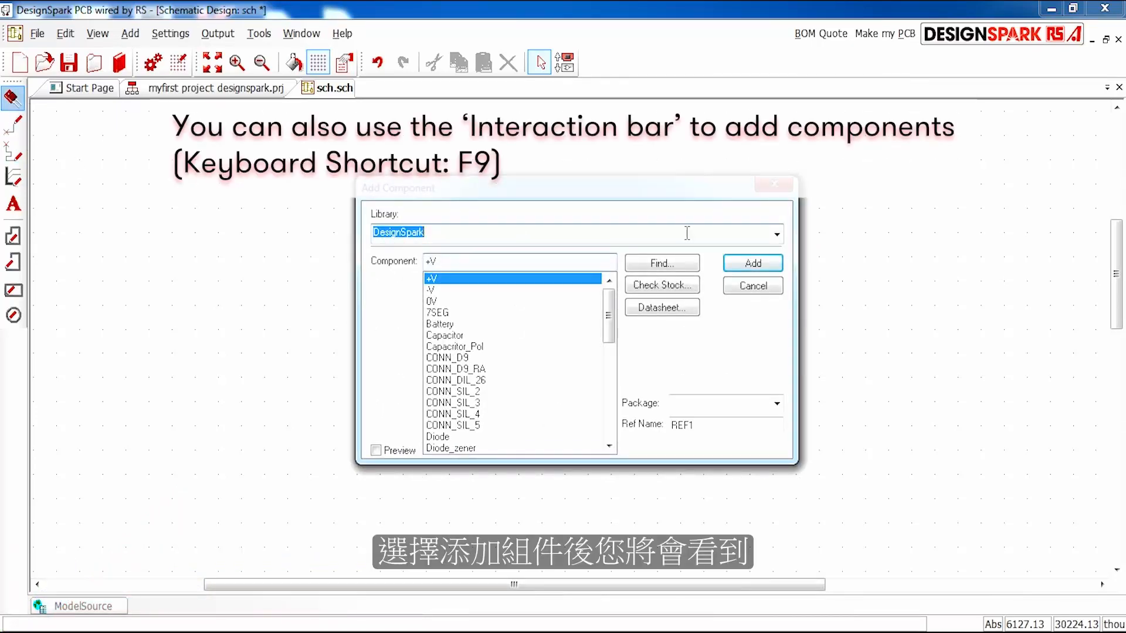
pyautogui.click(778, 235)
pyautogui.click(777, 235)
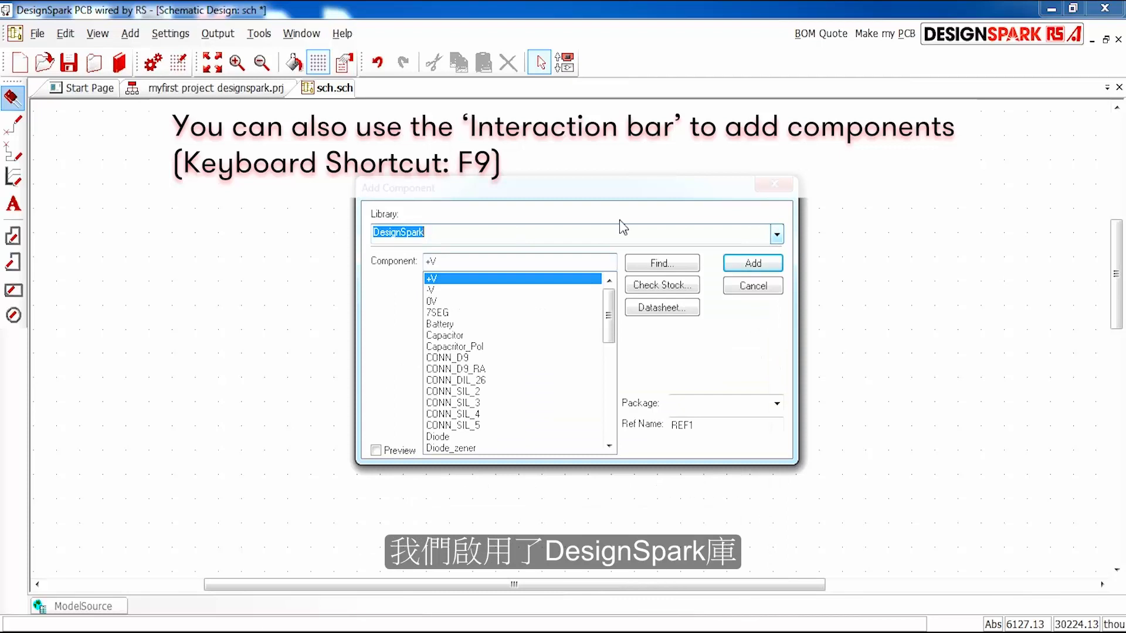
pyautogui.click(473, 335)
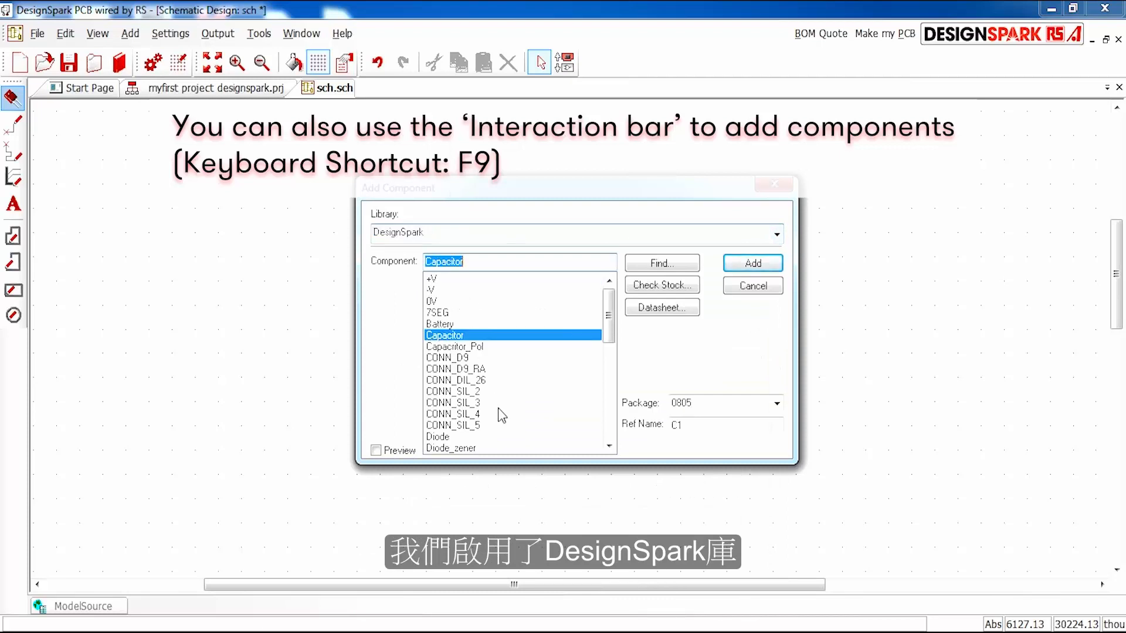
pyautogui.click(484, 392)
pyautogui.click(491, 414)
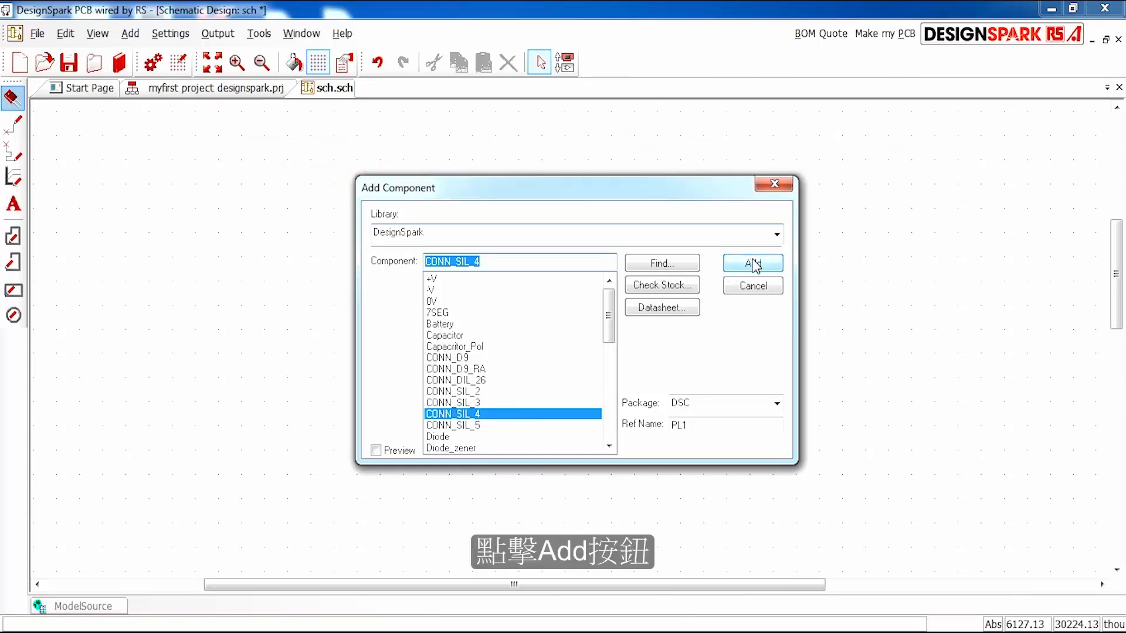
pyautogui.click(777, 404)
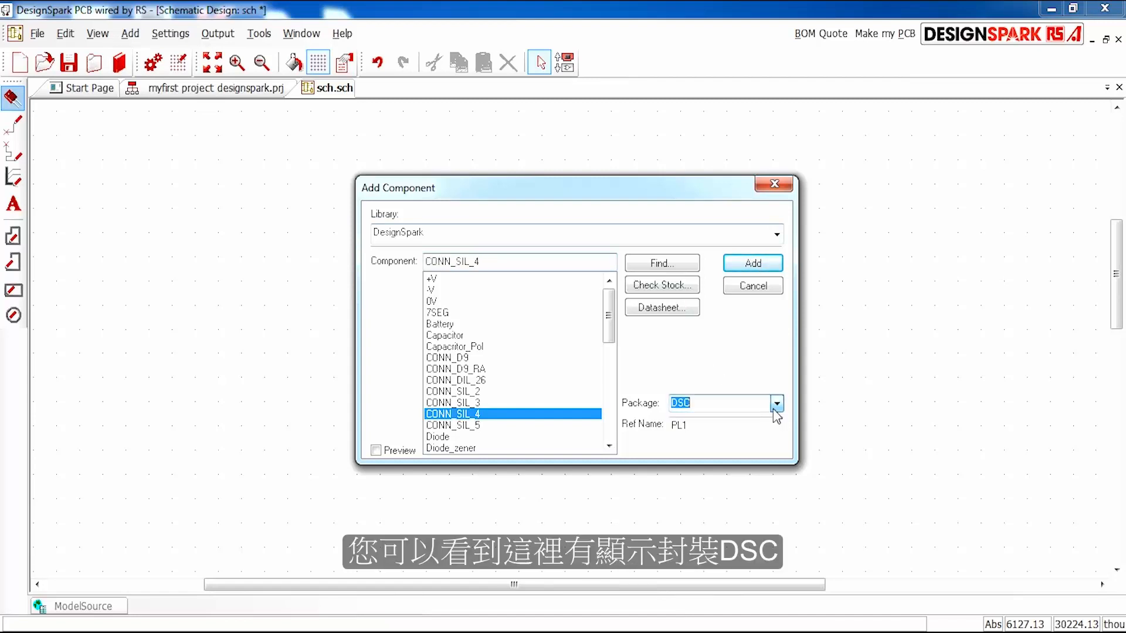
pyautogui.click(743, 263)
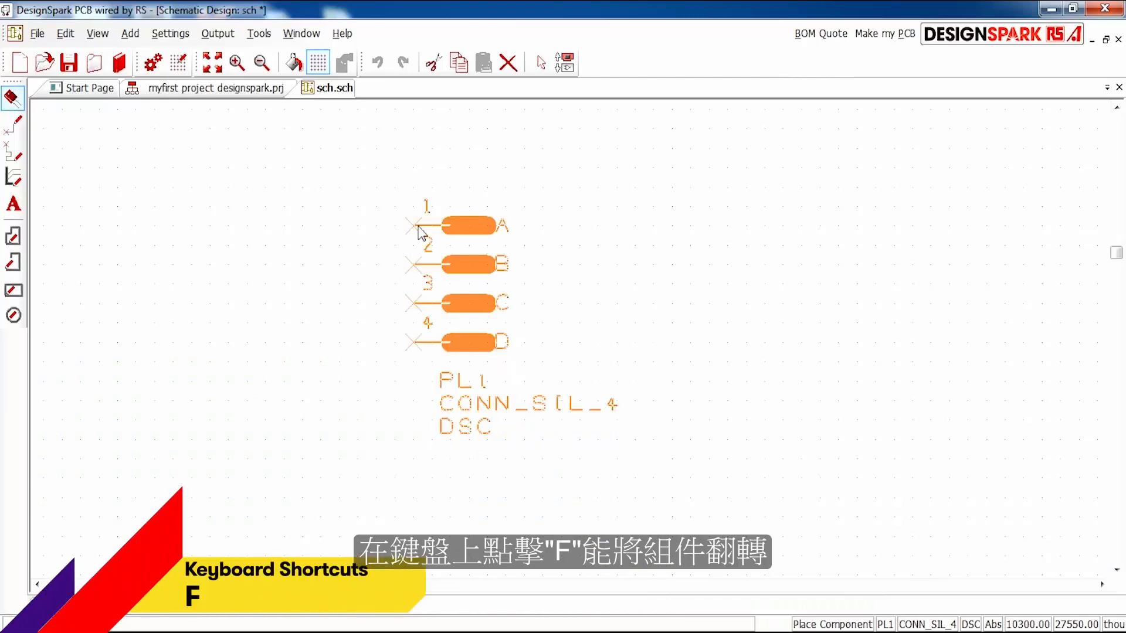
# - Flip the four-pin connector so its pins face right and place it once in the schematic
pyautogui.press('f')
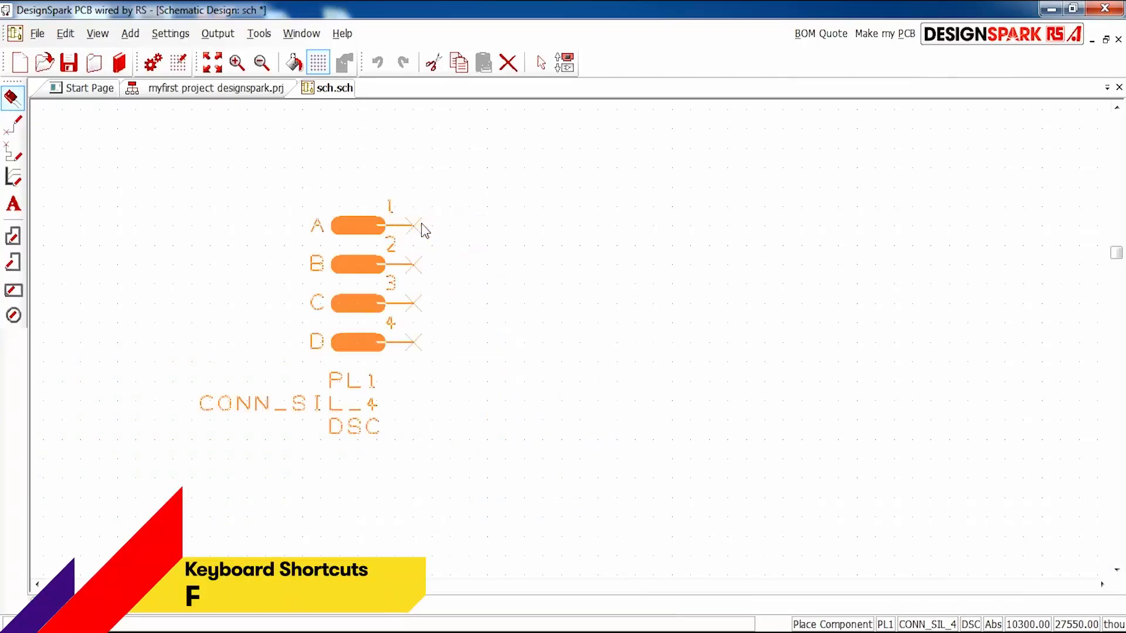
pyautogui.click(469, 229)
pyautogui.press('Escape')
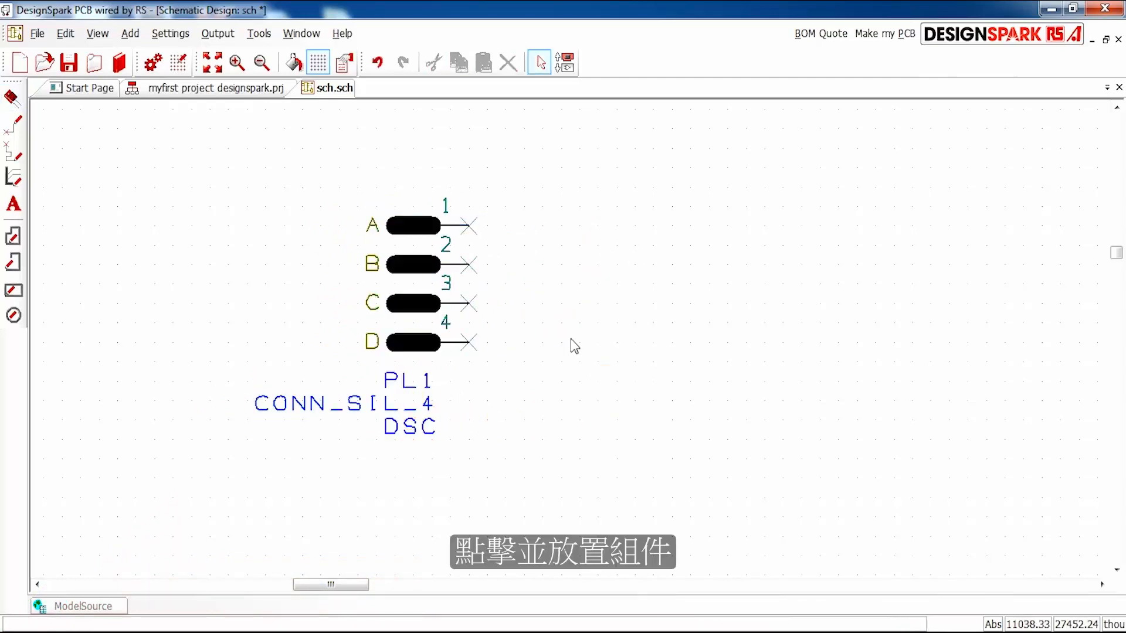
# - Place three Capacitor_Pol components in the DSCV package: two stacked right of the connector and one farther to the right
pyautogui.scroll(-5, 573, 347)
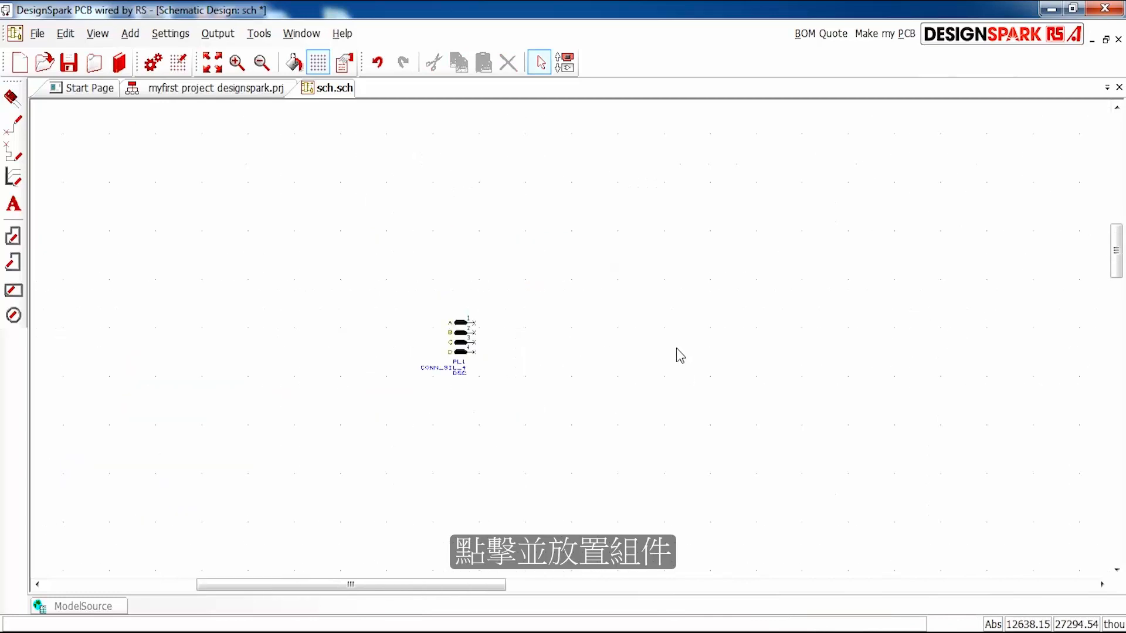
pyautogui.scroll(3, 573, 344)
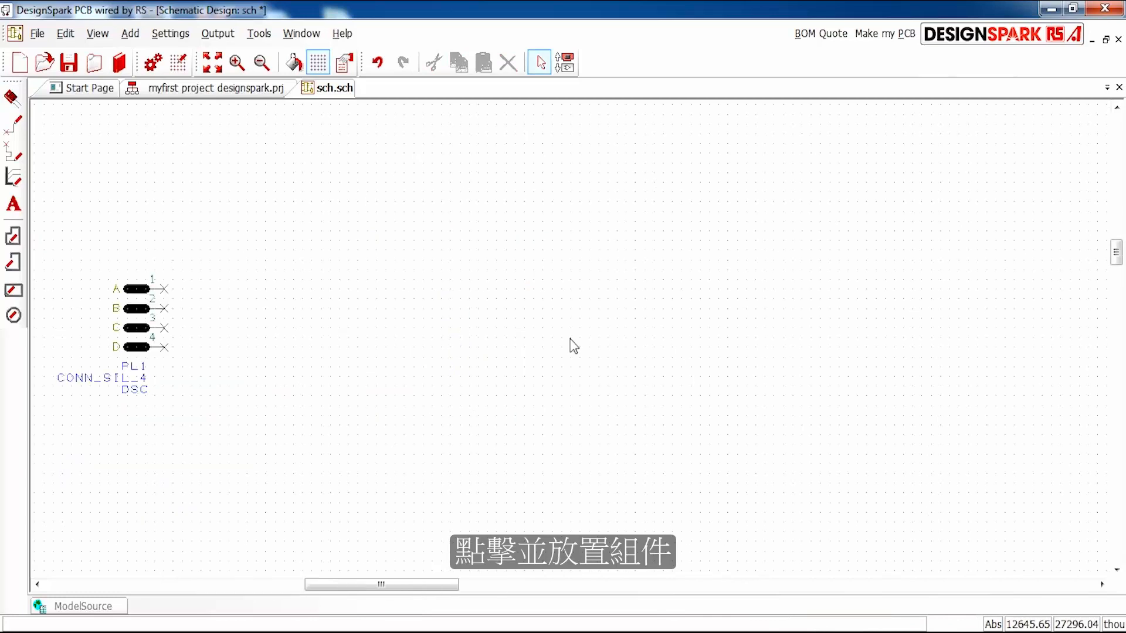
pyautogui.click(12, 97)
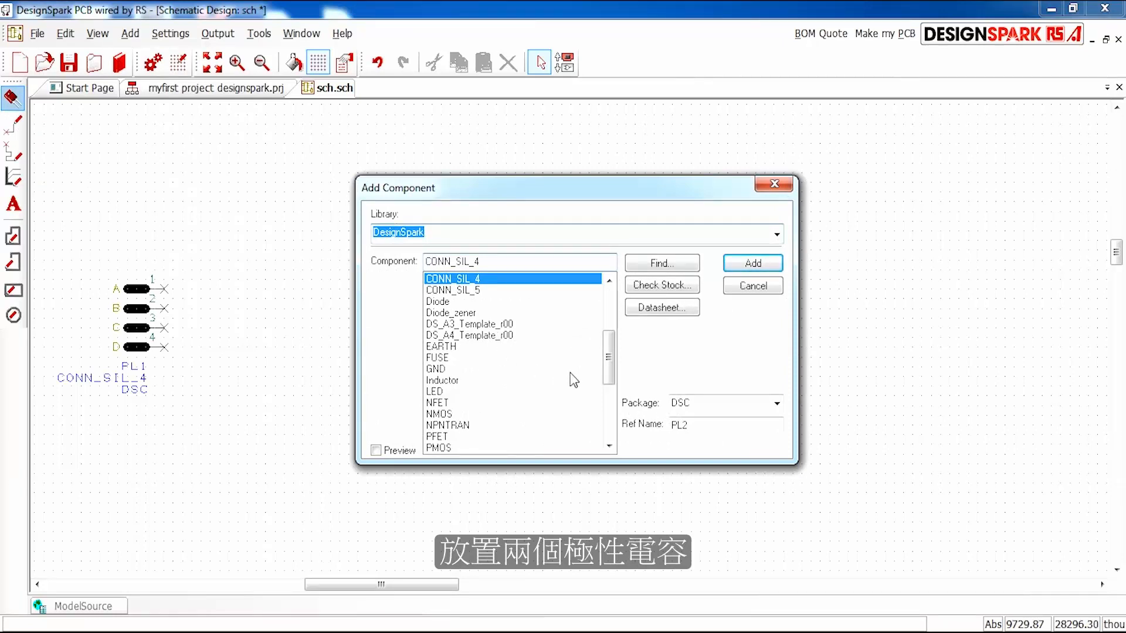
pyautogui.click(464, 335)
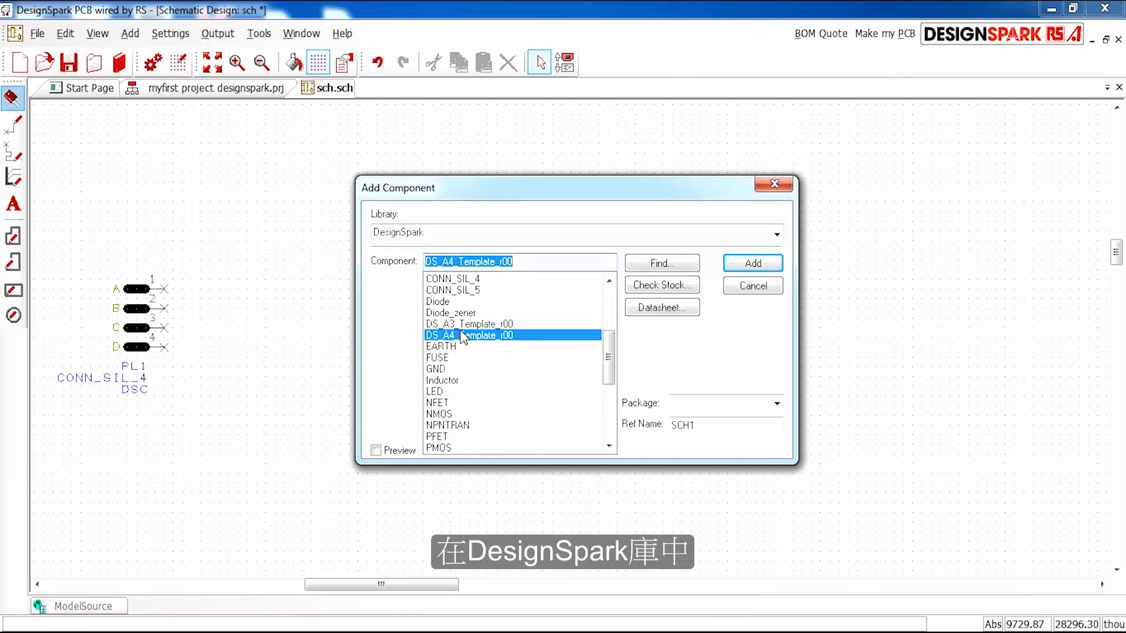
pyautogui.write('Capacitor')
pyautogui.click(487, 291)
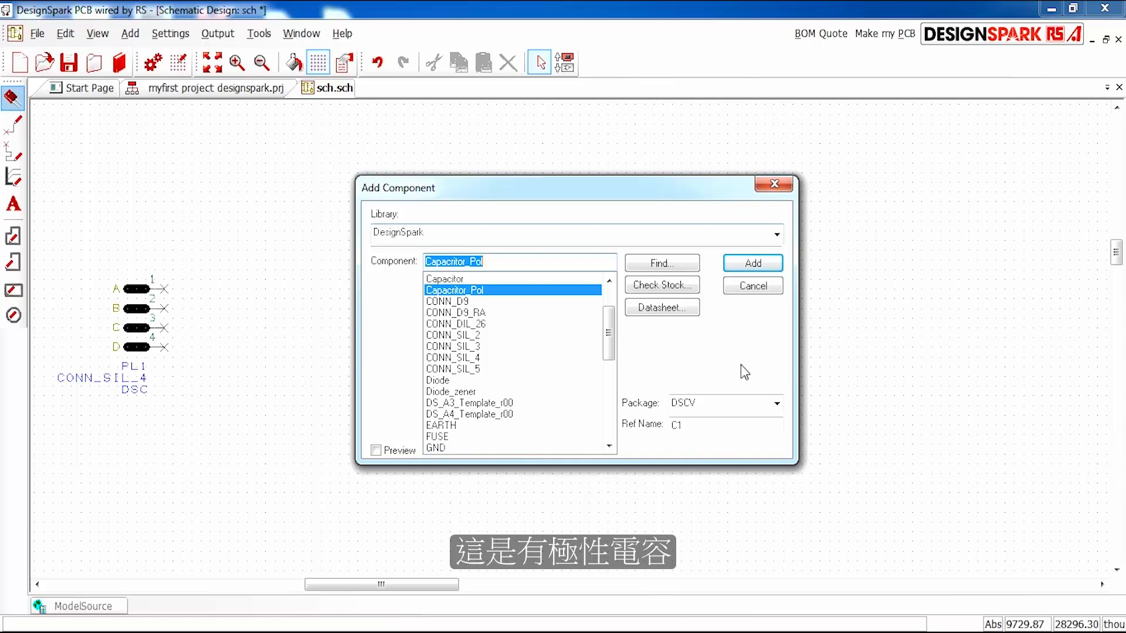
pyautogui.click(777, 404)
pyautogui.click(777, 404)
pyautogui.click(753, 264)
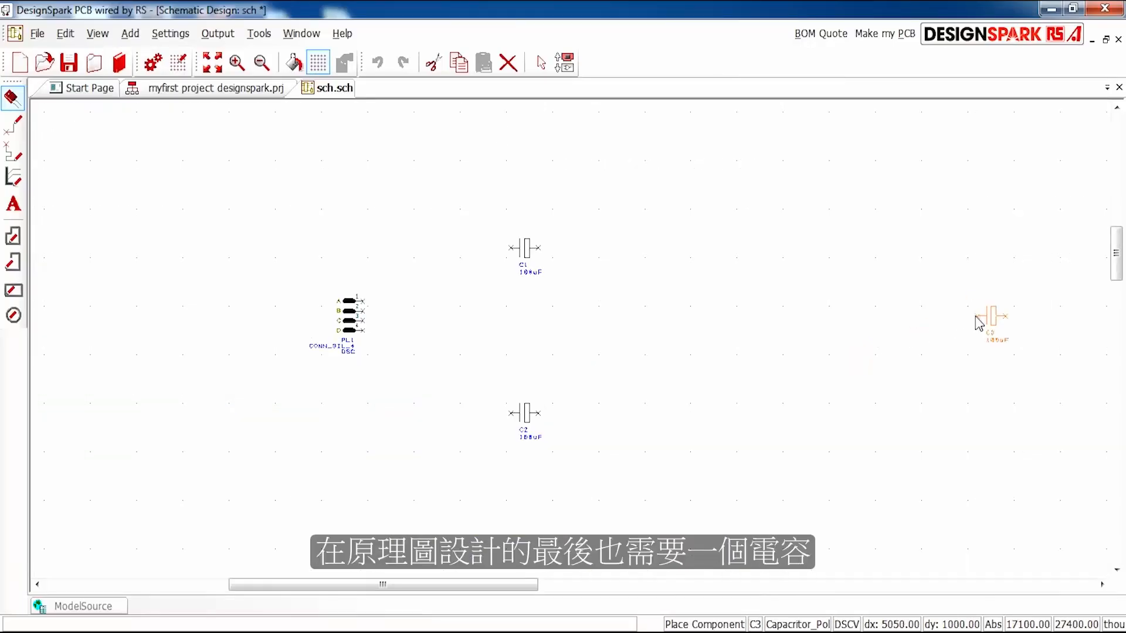
pyautogui.click(866, 330)
pyautogui.press('Escape')
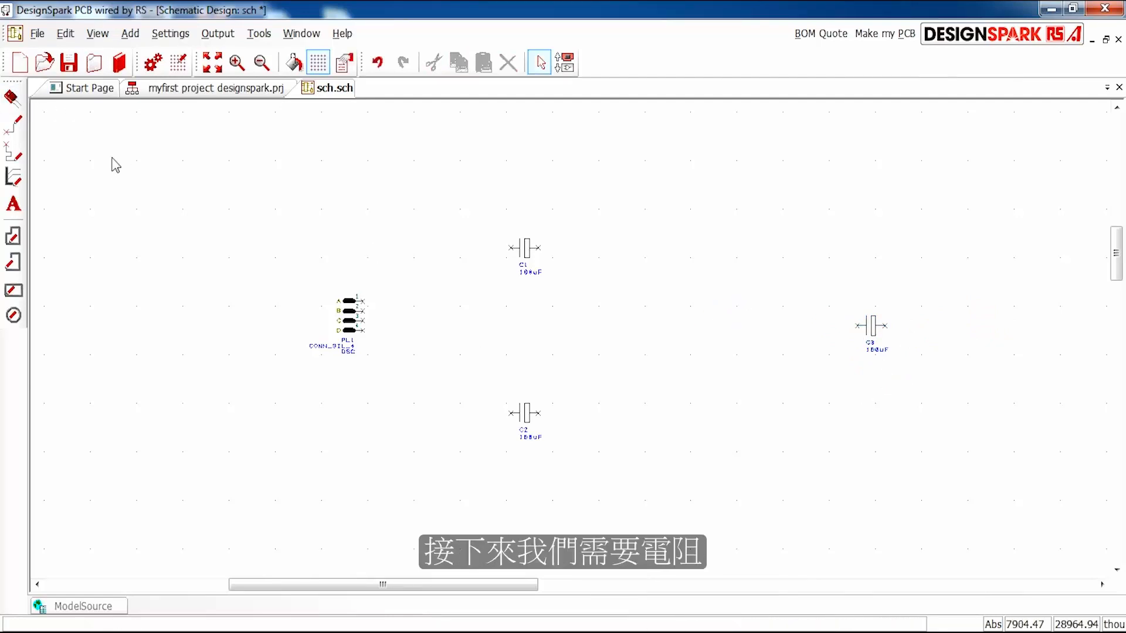
# - Choose the Resistor component in the DSC package with reference R1 for placement
pyautogui.click(11, 97)
pyautogui.click(476, 324)
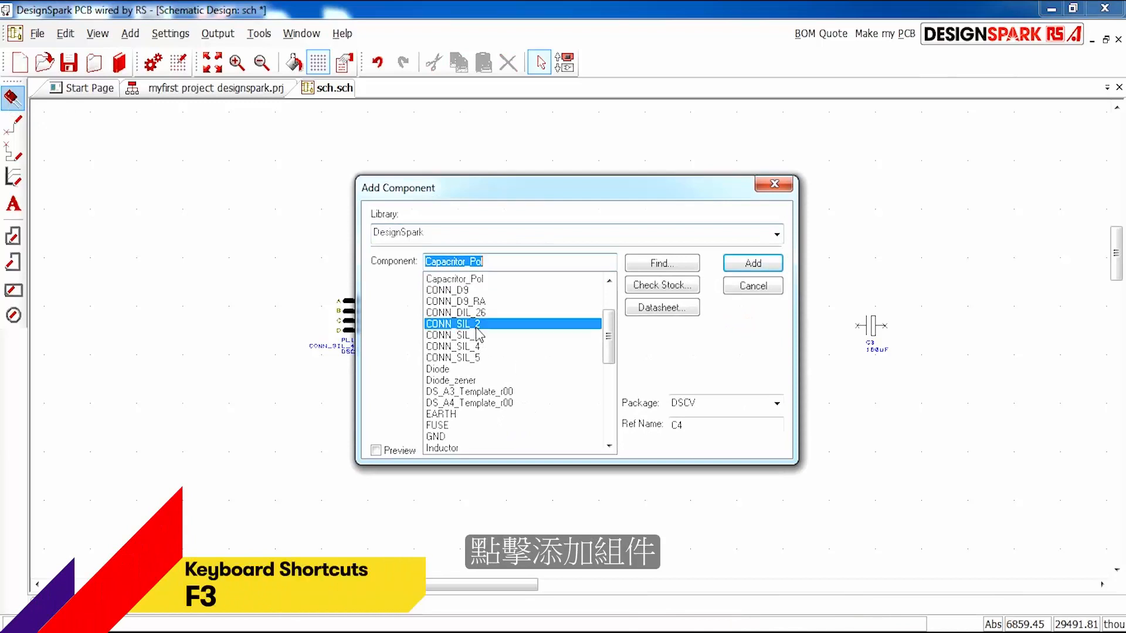
pyautogui.write('RA_2POT')
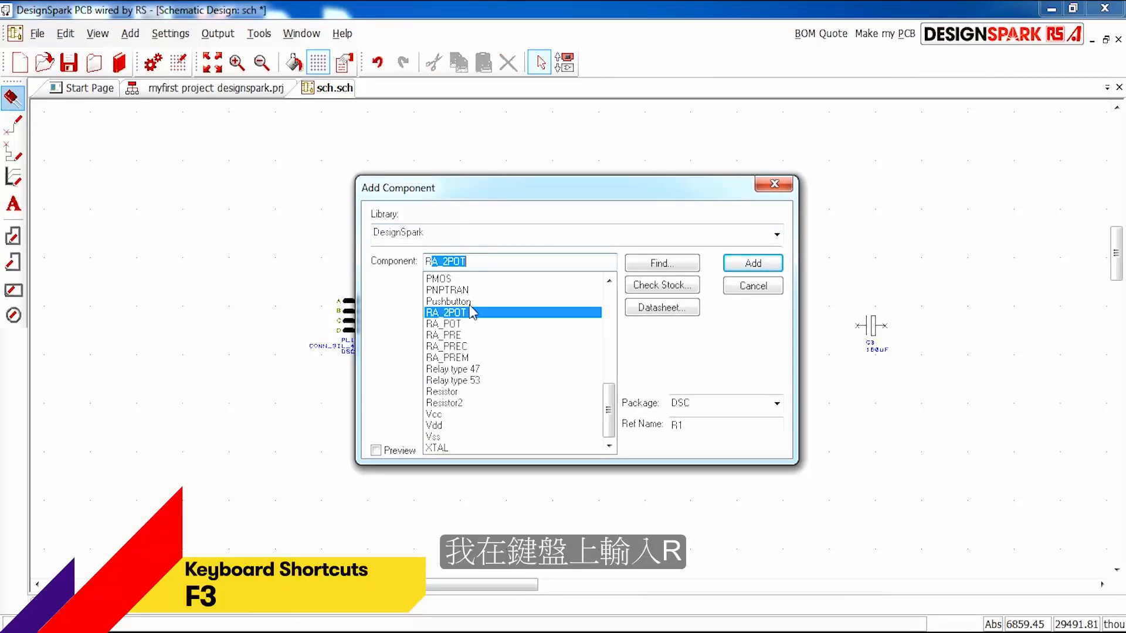
pyautogui.click(463, 391)
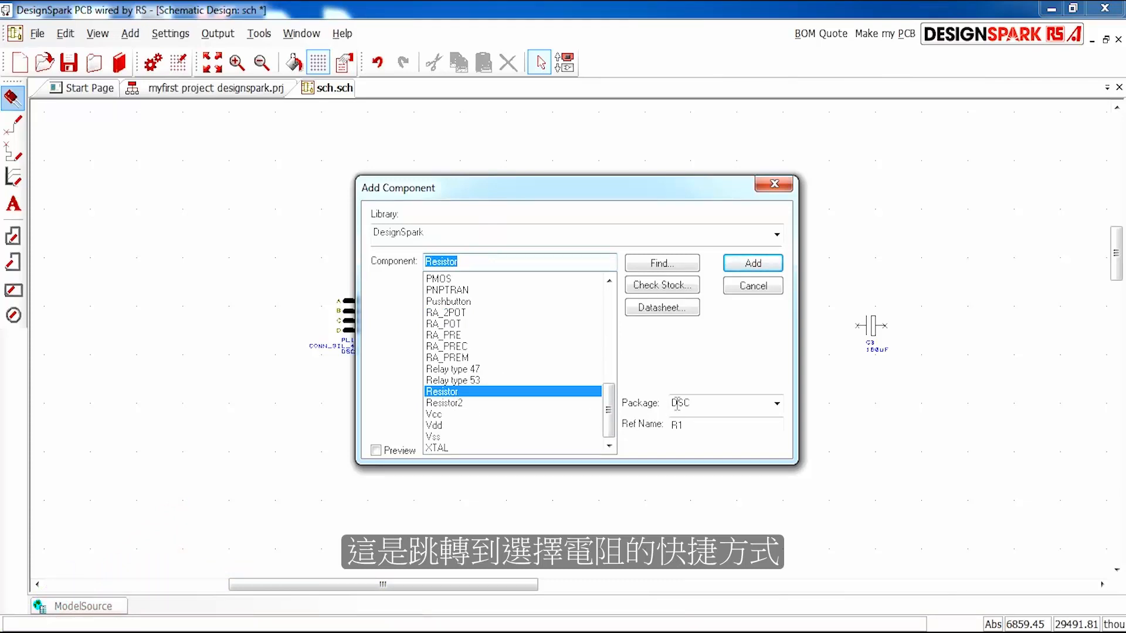
pyautogui.click(777, 404)
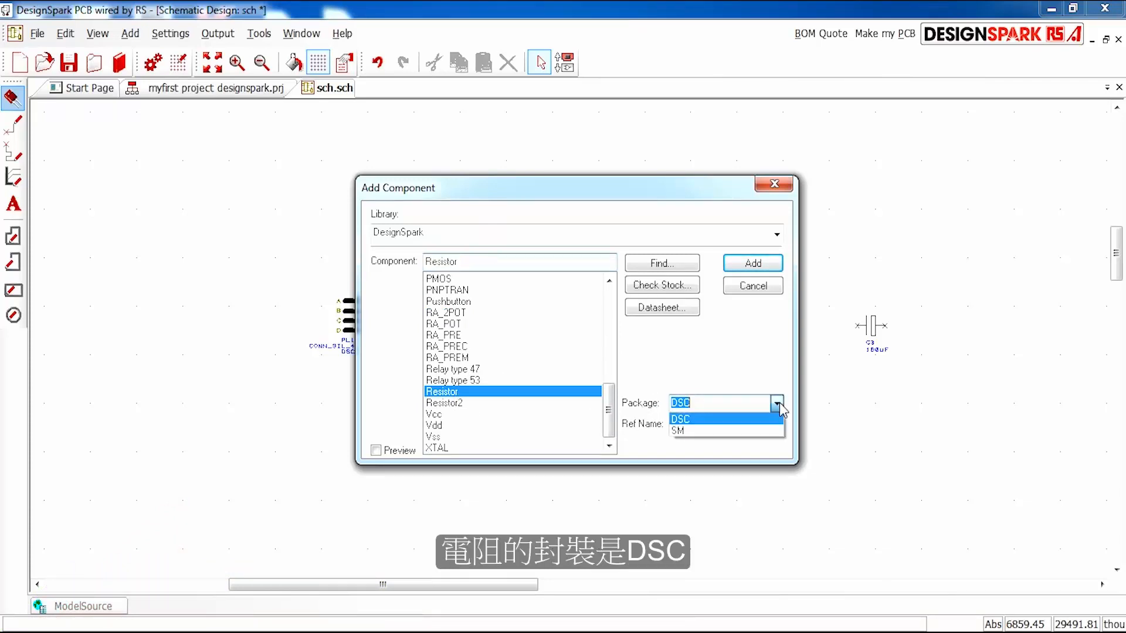
pyautogui.click(698, 421)
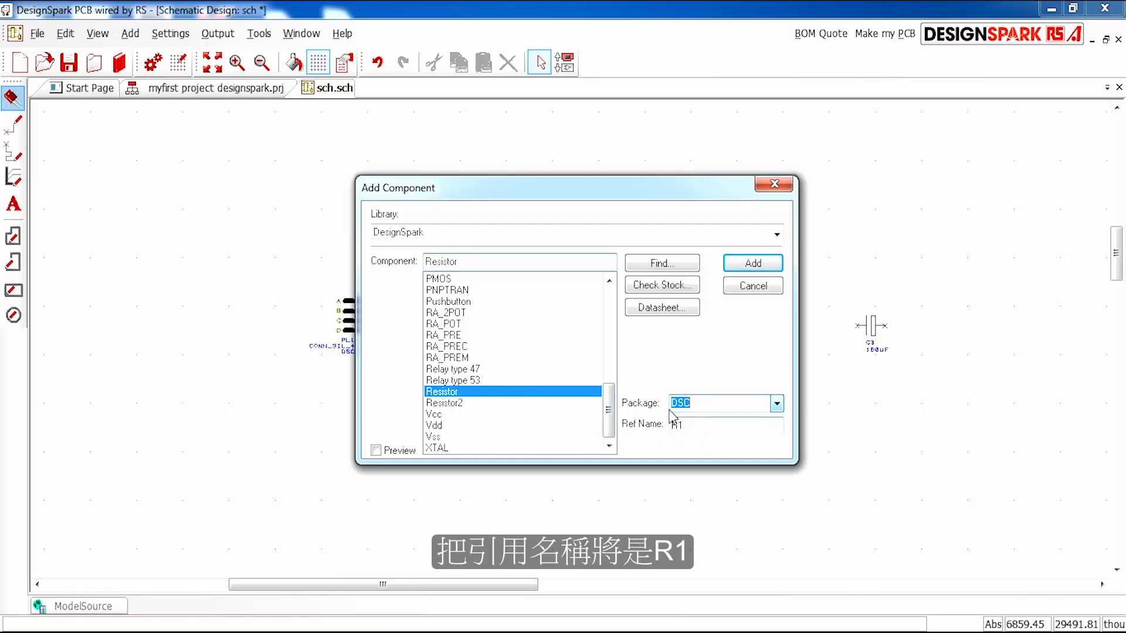
pyautogui.click(753, 262)
# - Rotate the resistor to vertical and place four of them in a column to the right of capacitors C1 and C2
pyautogui.scroll(2, 576, 345)
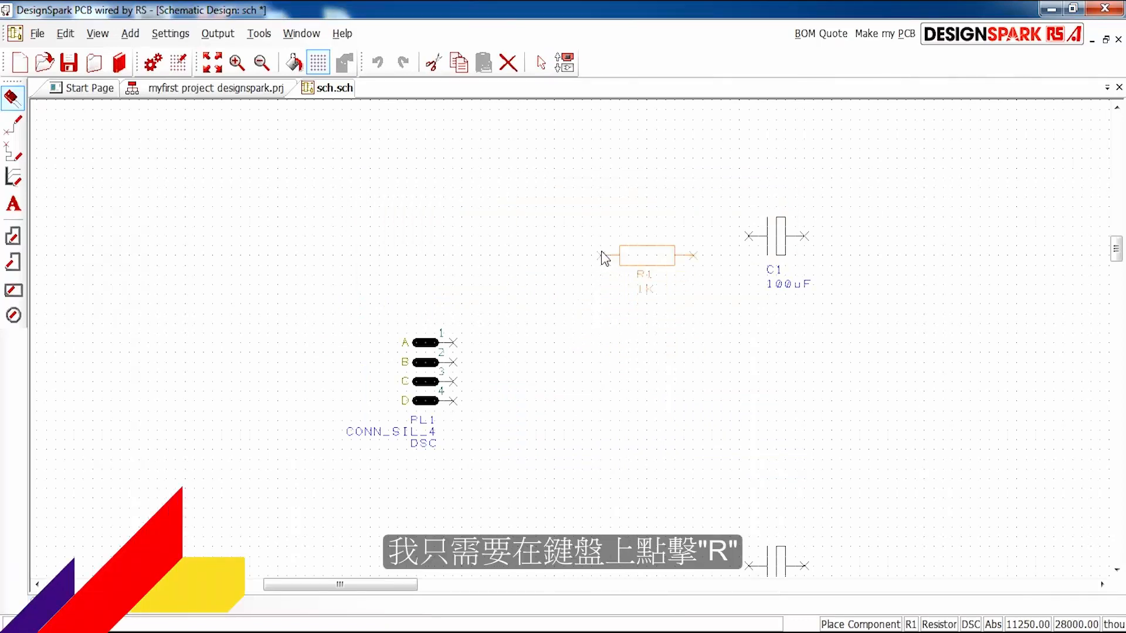
pyautogui.press('r')
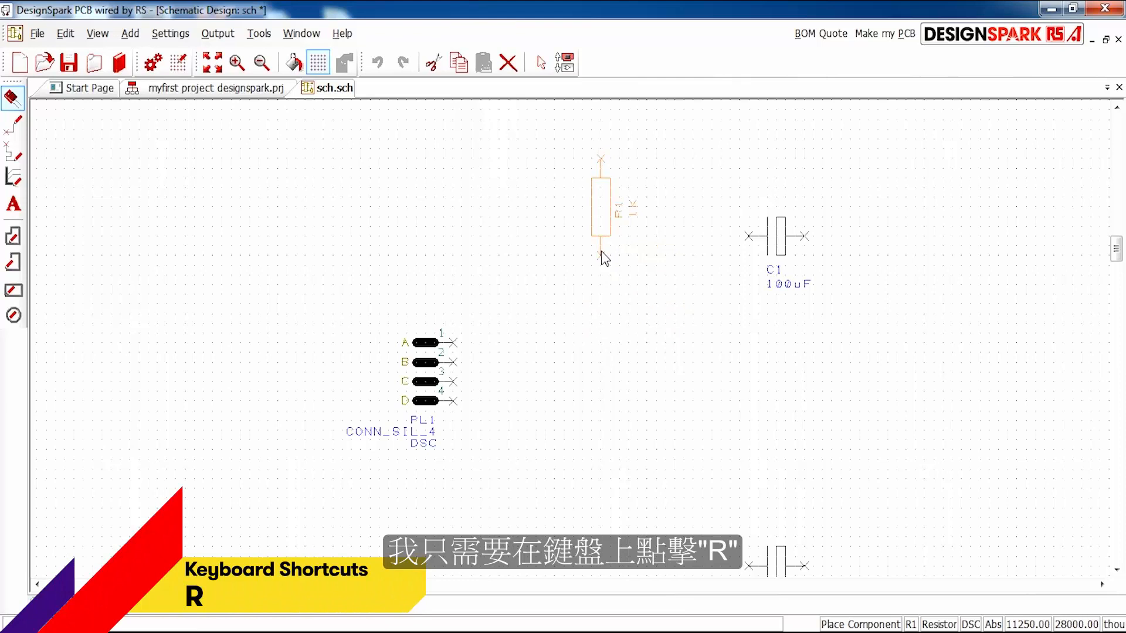
pyautogui.scroll(1, 618, 377)
pyautogui.scroll(-5, 605, 346)
pyautogui.scroll(2, 606, 346)
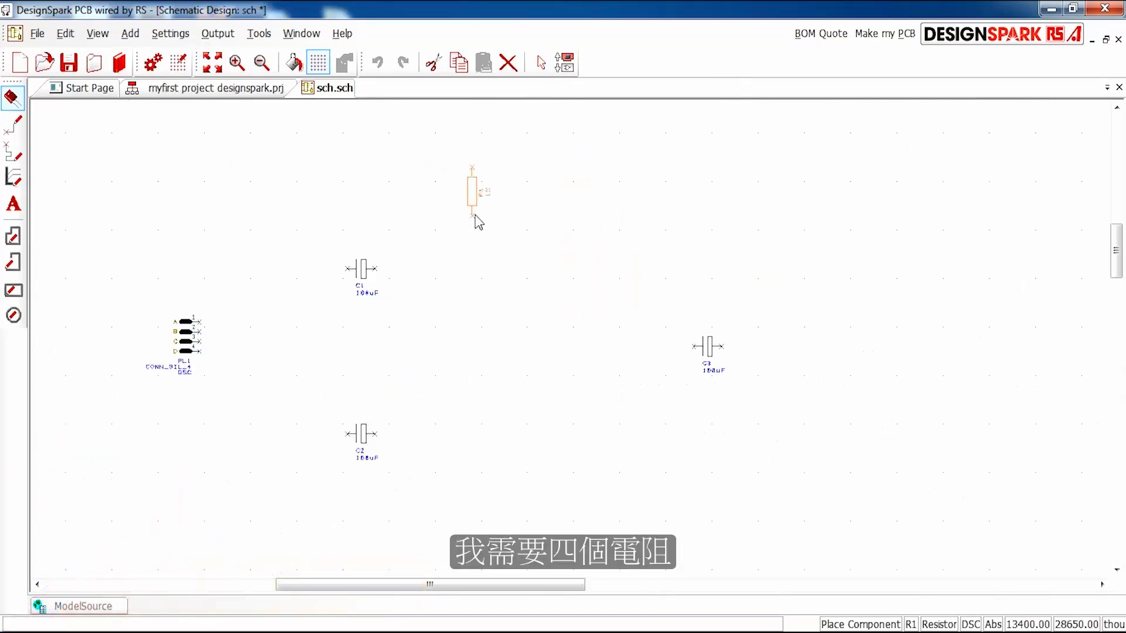
pyautogui.click(478, 238)
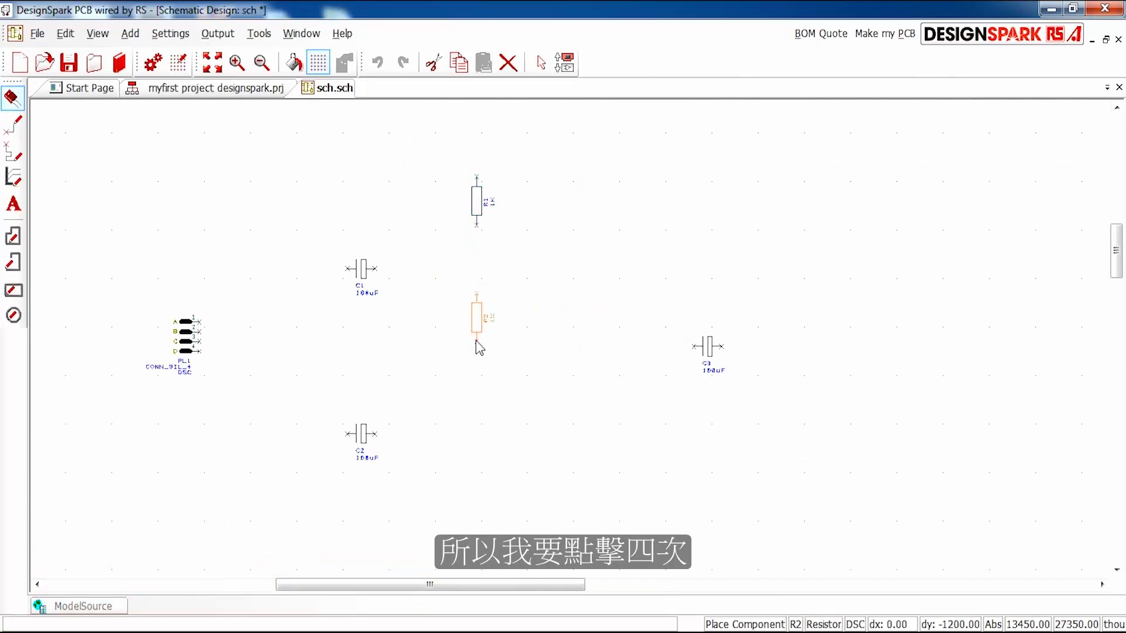
pyautogui.click(479, 347)
pyautogui.click(479, 457)
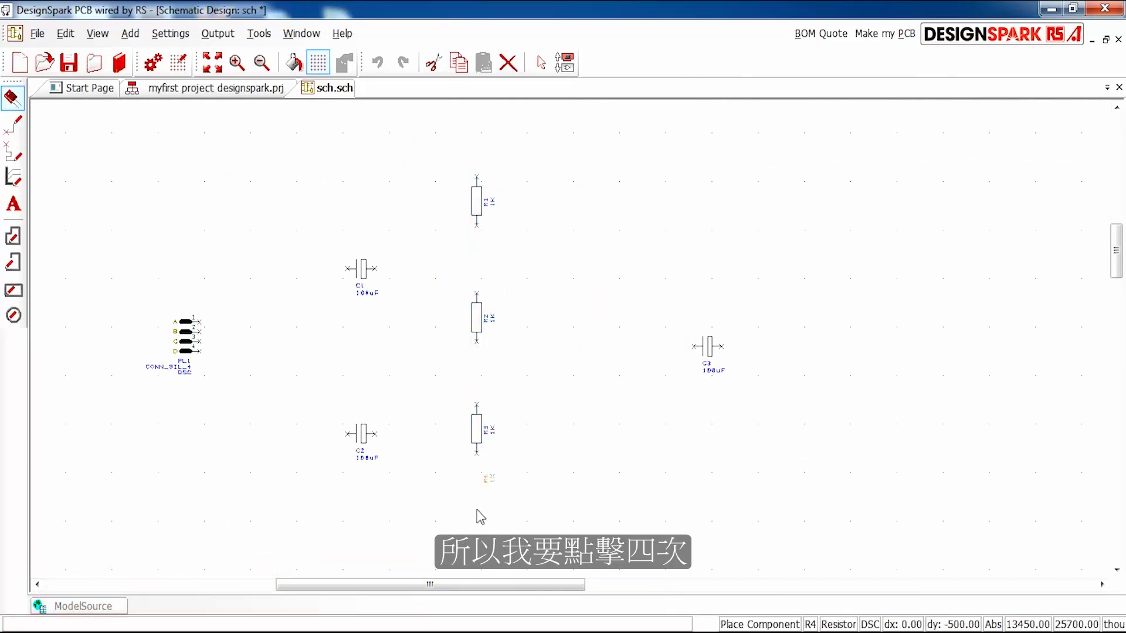
pyautogui.click(485, 554)
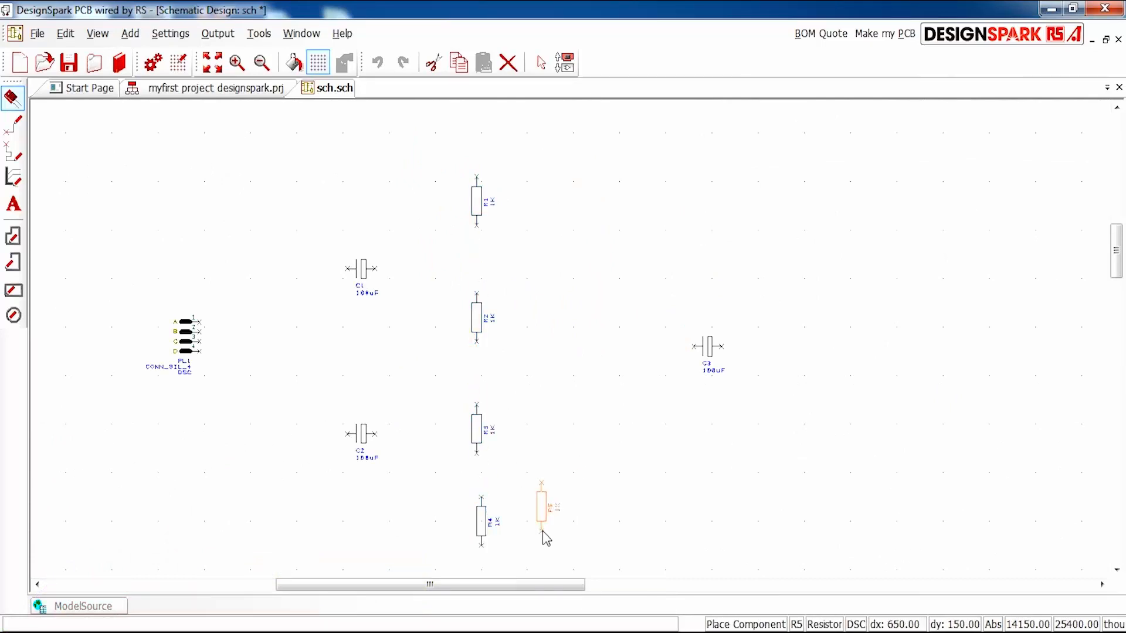
pyautogui.press('Escape')
# - Move R4 into line with R3 and adjust the resistor positions so the four form a straight, more evenly spaced column
pyautogui.scroll(2, 464, 531)
pyautogui.click(593, 343)
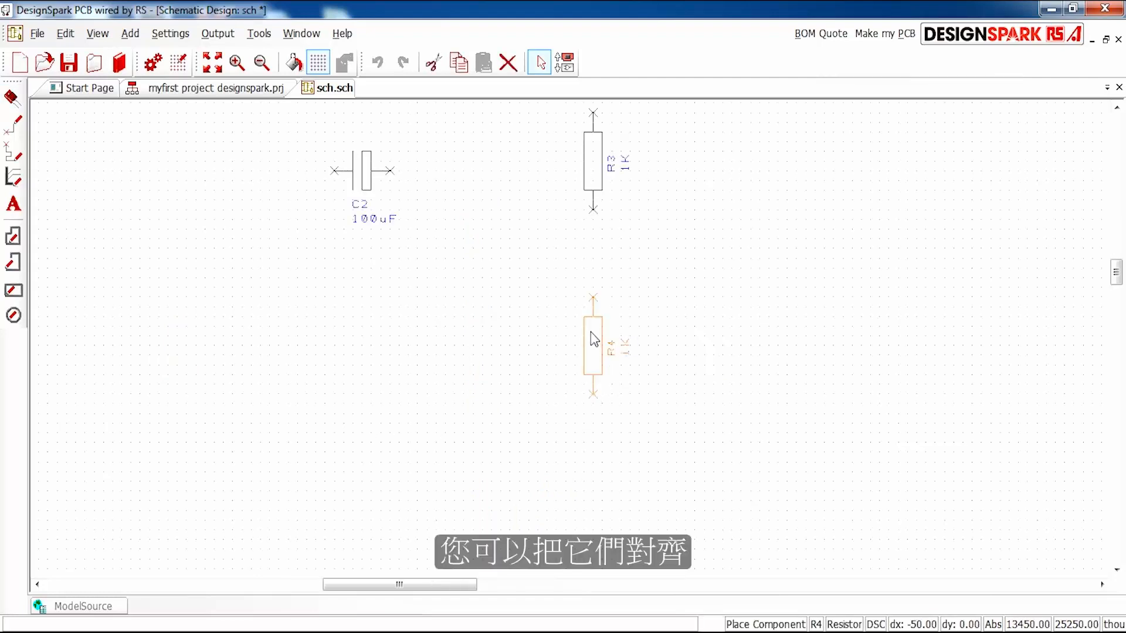
pyautogui.scroll(-2, 667, 217)
pyautogui.scroll(2, 564, 252)
pyautogui.moveTo(555, 433)
pyautogui.mouseDown()
pyautogui.moveTo(554, 407)
pyautogui.moveTo(562, 416)
pyautogui.mouseUp()
pyautogui.scroll(-3, 572, 347)
pyautogui.moveTo(565, 460); pyautogui.dragTo(560, 451)
pyautogui.scroll(1, 553, 456)
pyautogui.scroll(-1, 603, 256)
pyautogui.scroll(1, 536, 470)
pyautogui.scroll(-1, 557, 329)
pyautogui.scroll(1, 557, 329)
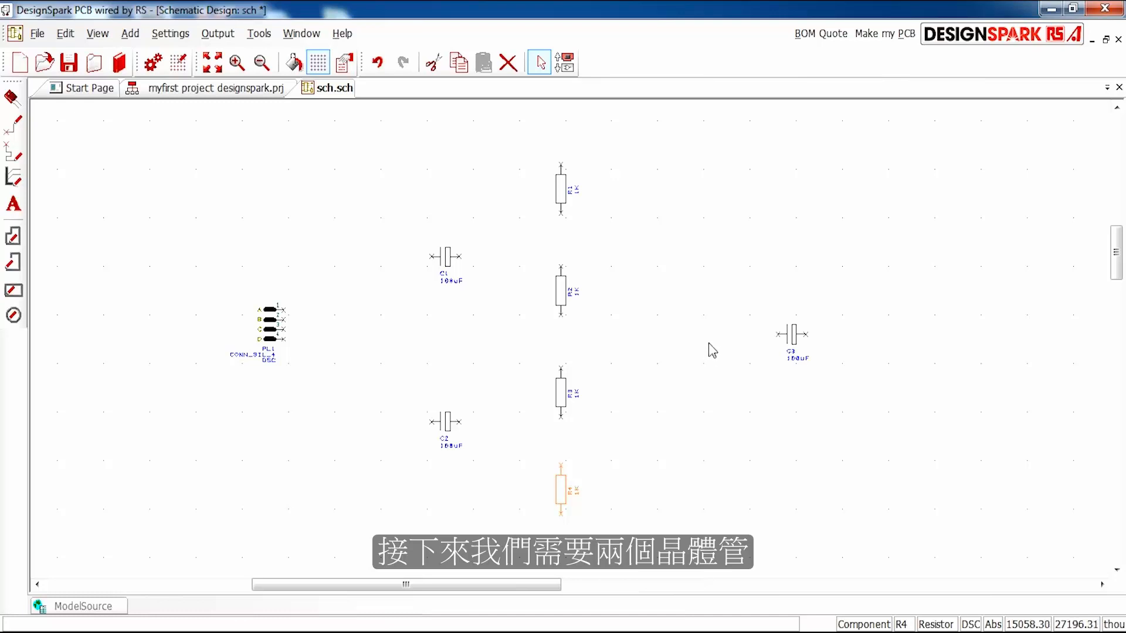
# - Start adding another component and switch the component library from DesignSpark to transistor
pyautogui.click(12, 97)
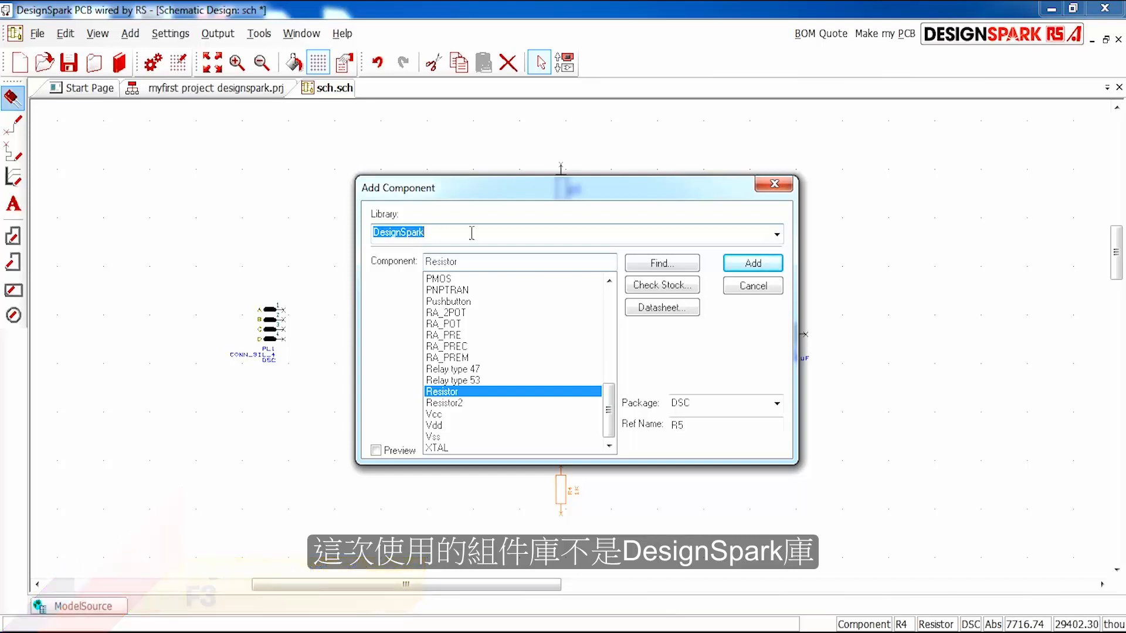
pyautogui.click(777, 235)
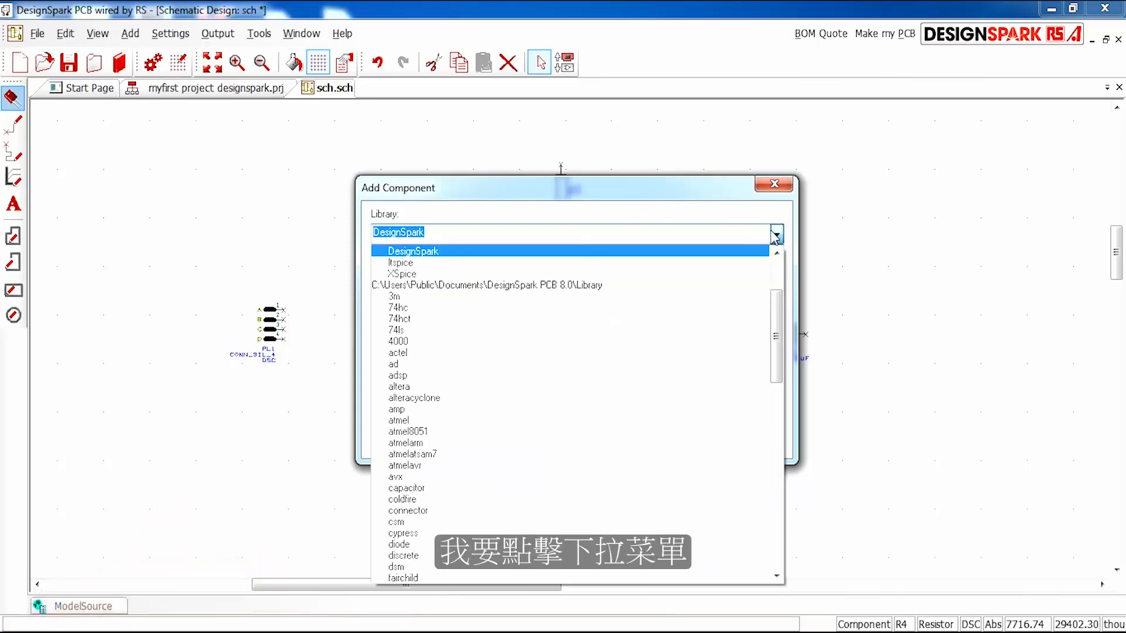
pyautogui.write('testpoint')
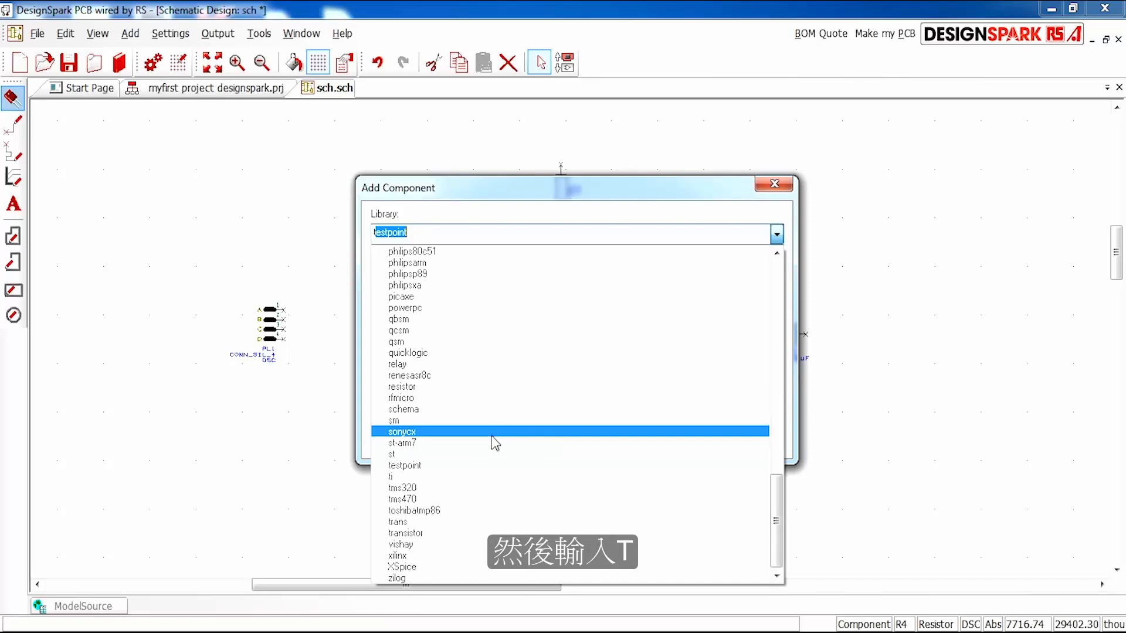
pyautogui.click(427, 534)
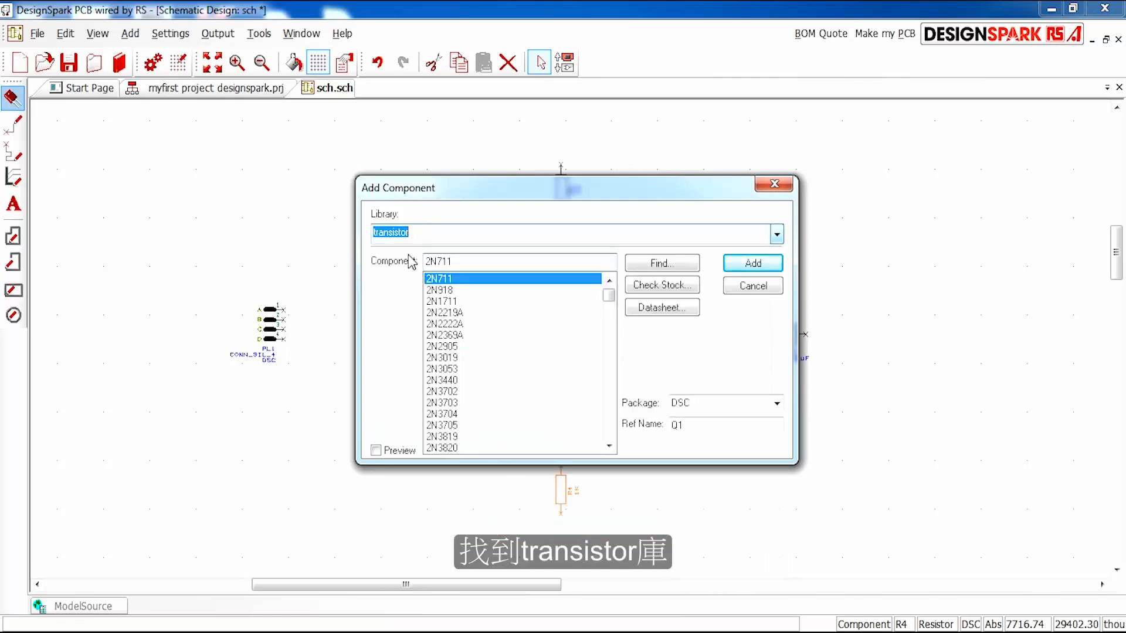
# - Choose the 2N3904 transistor in the DSC package with reference Q1 for placement
pyautogui.click(465, 313)
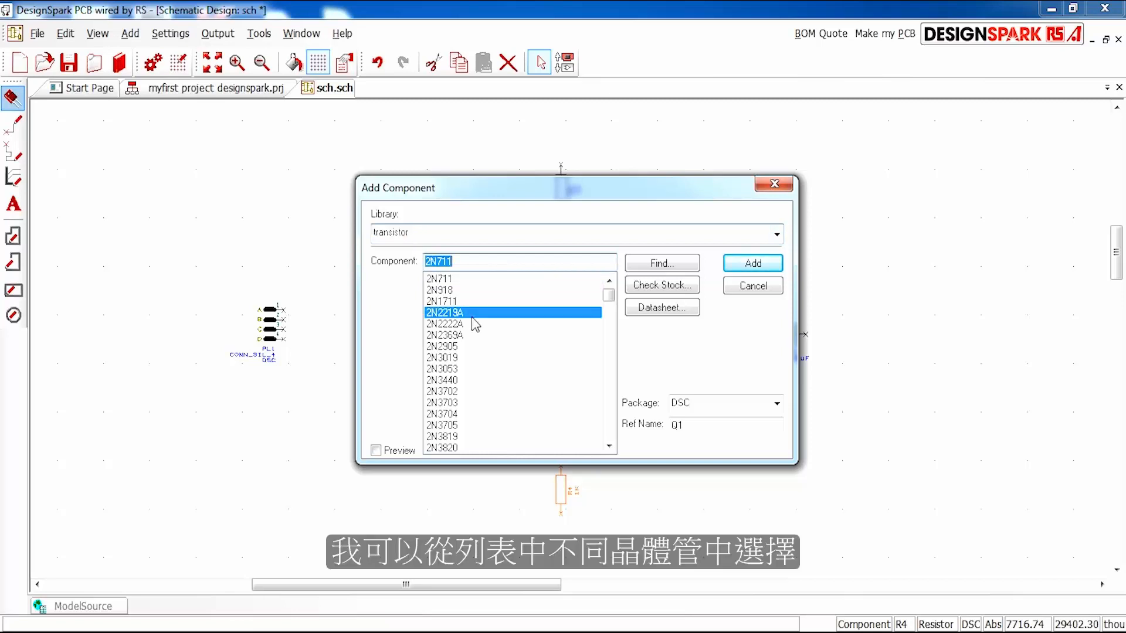
pyautogui.click(472, 348)
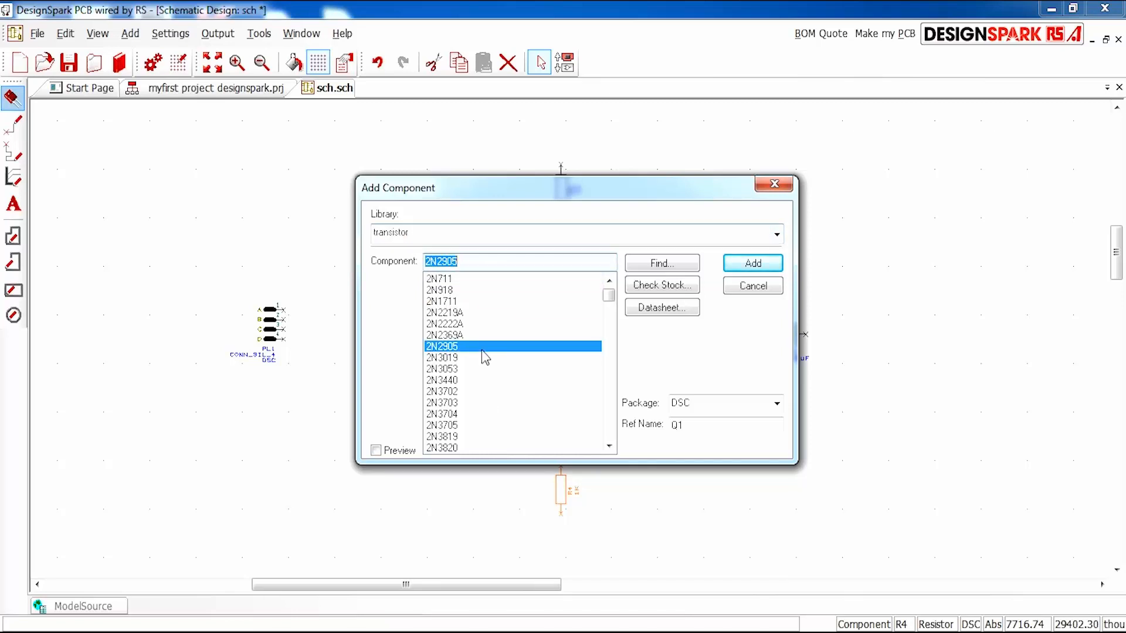
pyautogui.moveTo(471, 259); pyautogui.dragTo(430, 258)
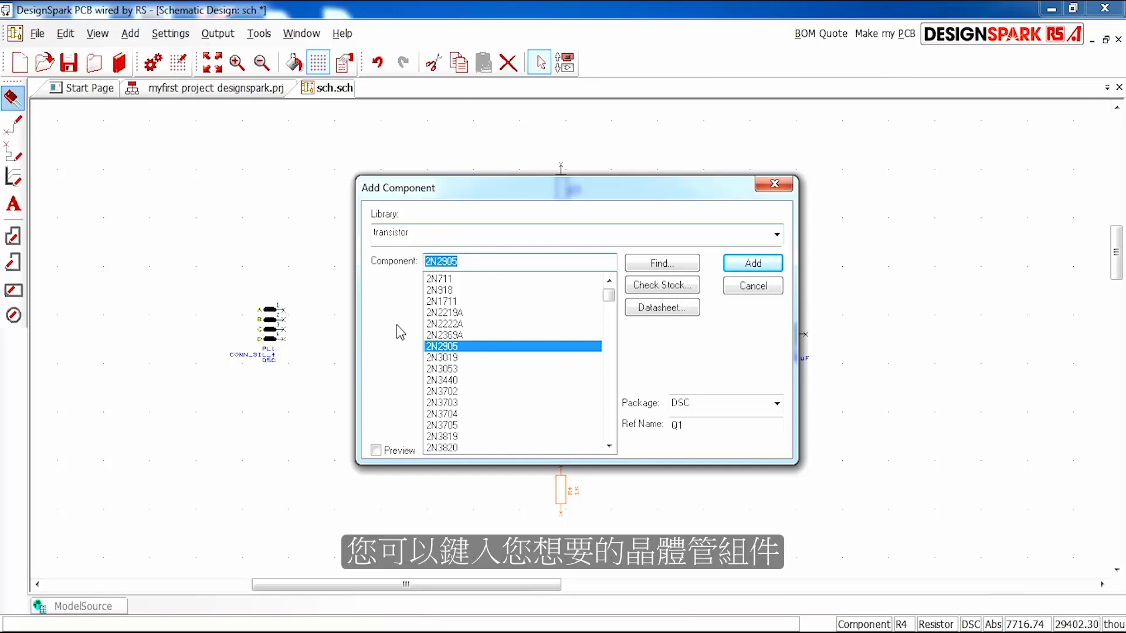
pyautogui.write('2')
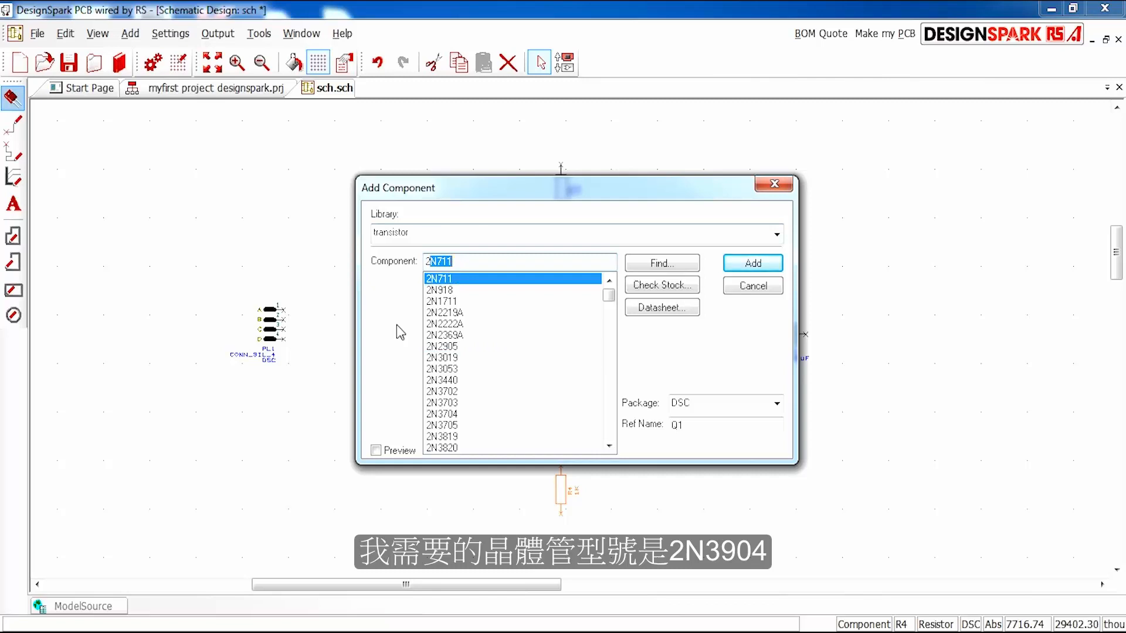
pyautogui.write('3904')
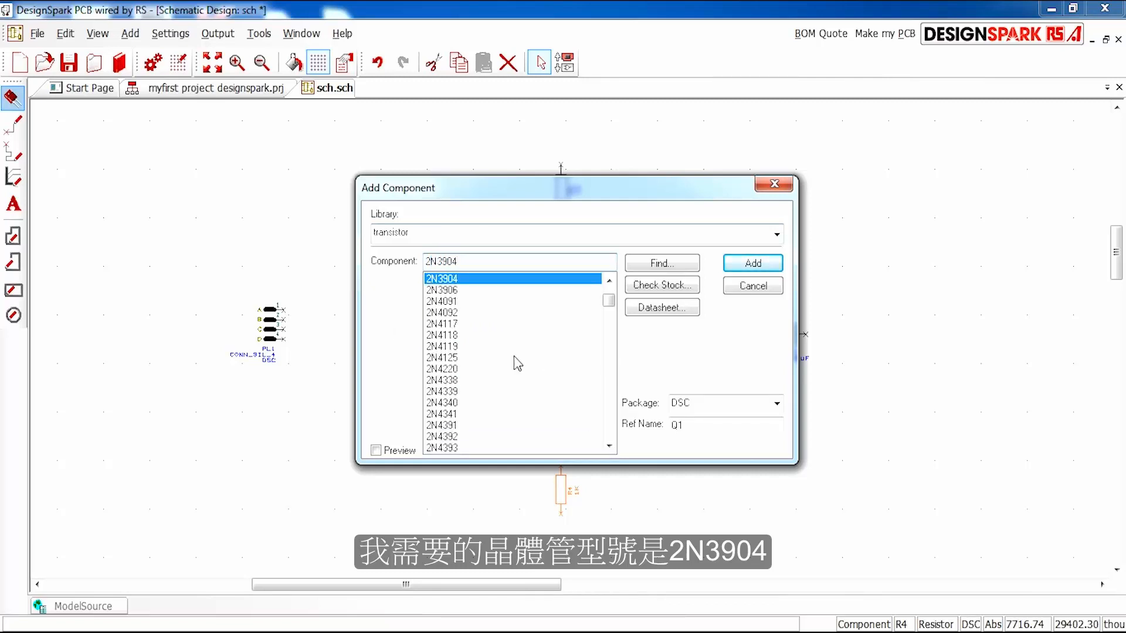
pyautogui.click(762, 267)
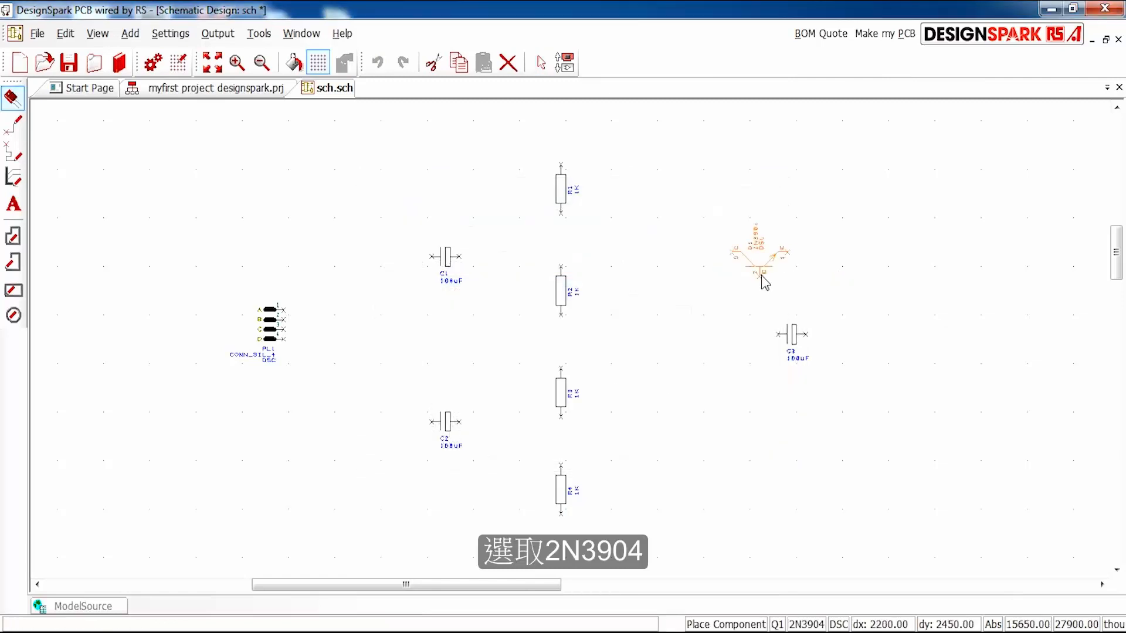
# - Rotate the 2N3904 transistor so its base faces left and place it once, above and slightly left of capacitor C3
pyautogui.scroll(2, 695, 261)
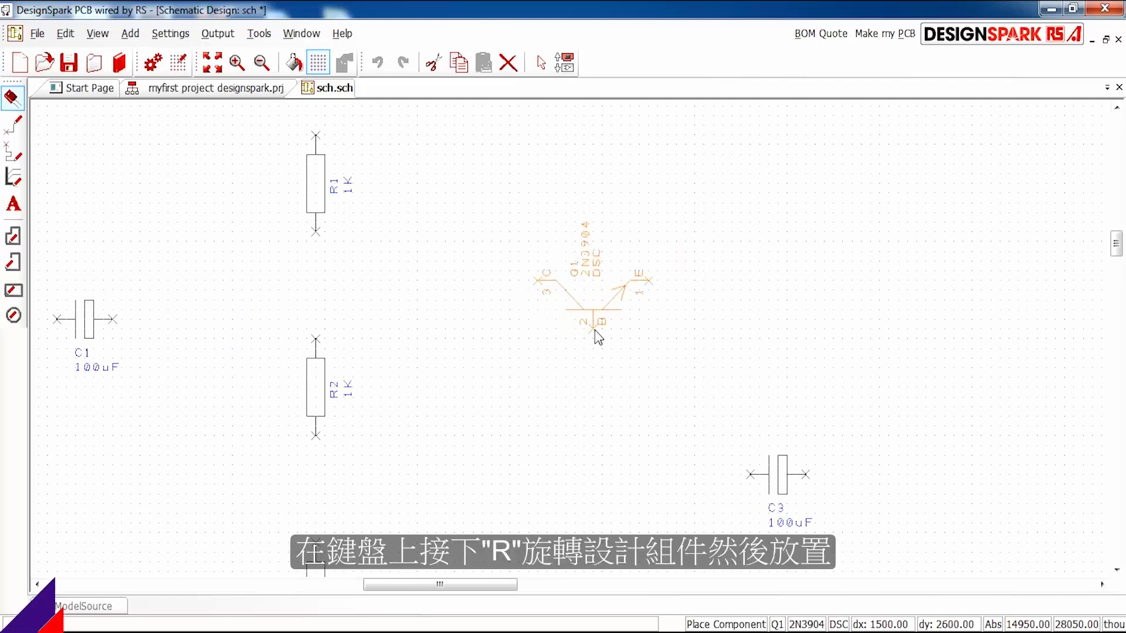
pyautogui.press('r')
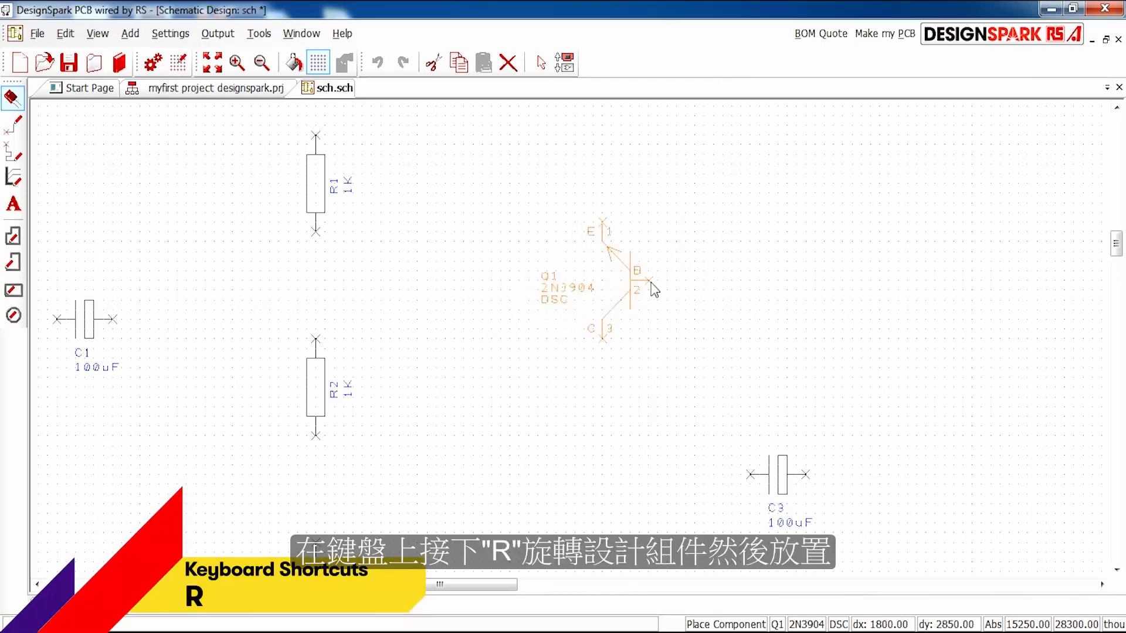
pyautogui.scroll(-1, 674, 335)
pyautogui.scroll(1, 616, 335)
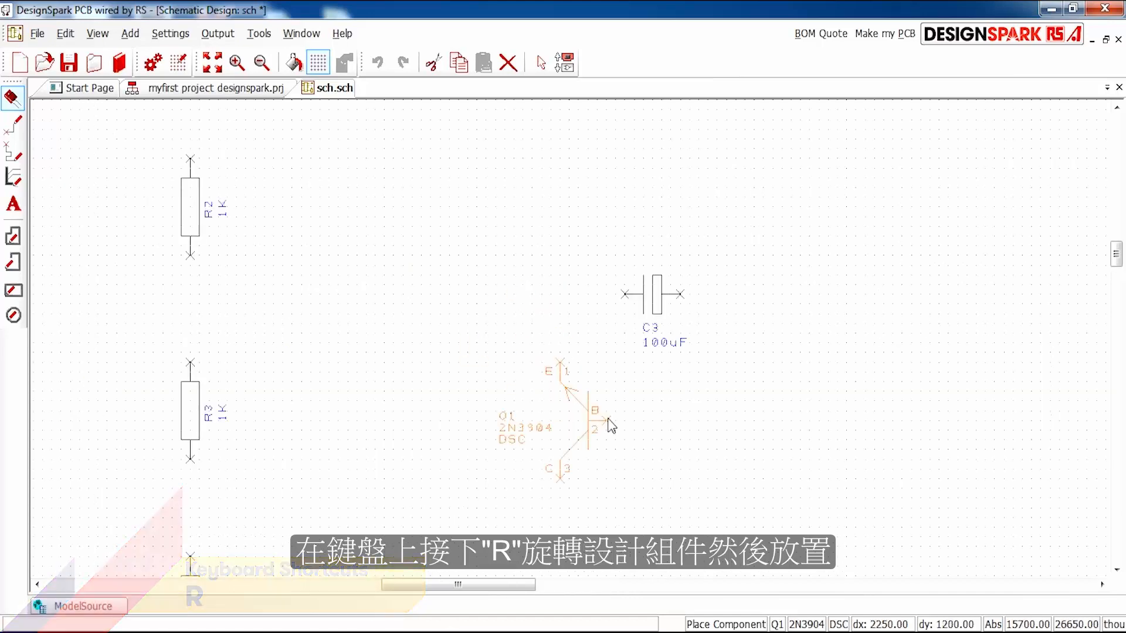
pyautogui.scroll(-1, 578, 323)
pyautogui.scroll(1, 575, 323)
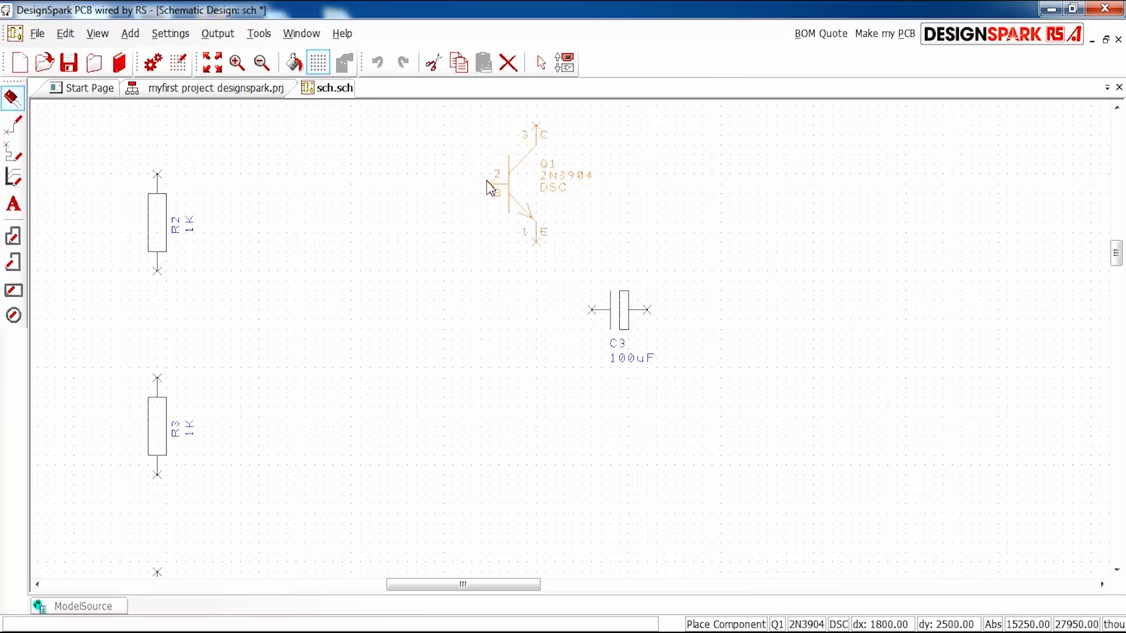
pyautogui.click(489, 184)
pyautogui.press('Escape')
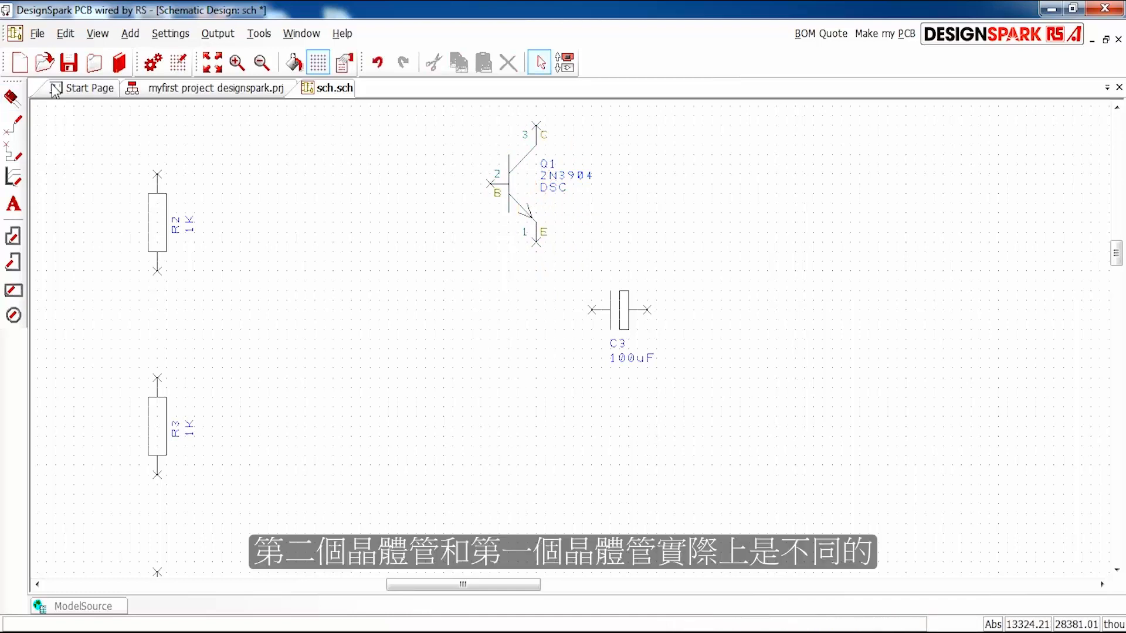
# - Add a 2N3906 transistor in the DSC package from the transistor library, placing it once below C3 and vertically aligned with Q1
pyautogui.press('F3')
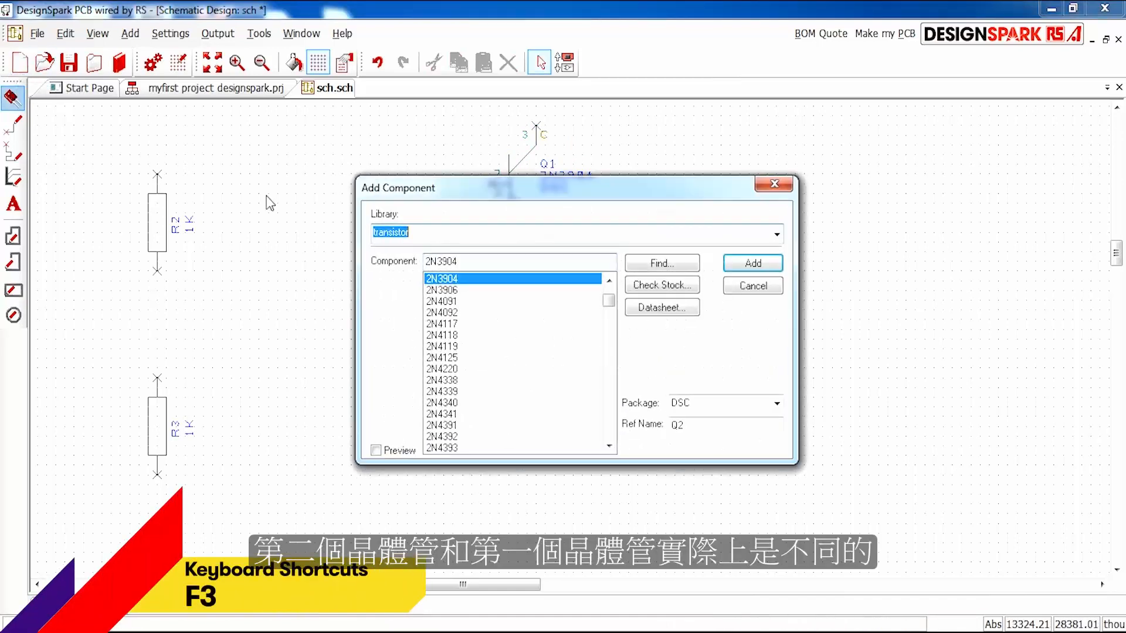
pyautogui.moveTo(534, 184); pyautogui.dragTo(537, 233)
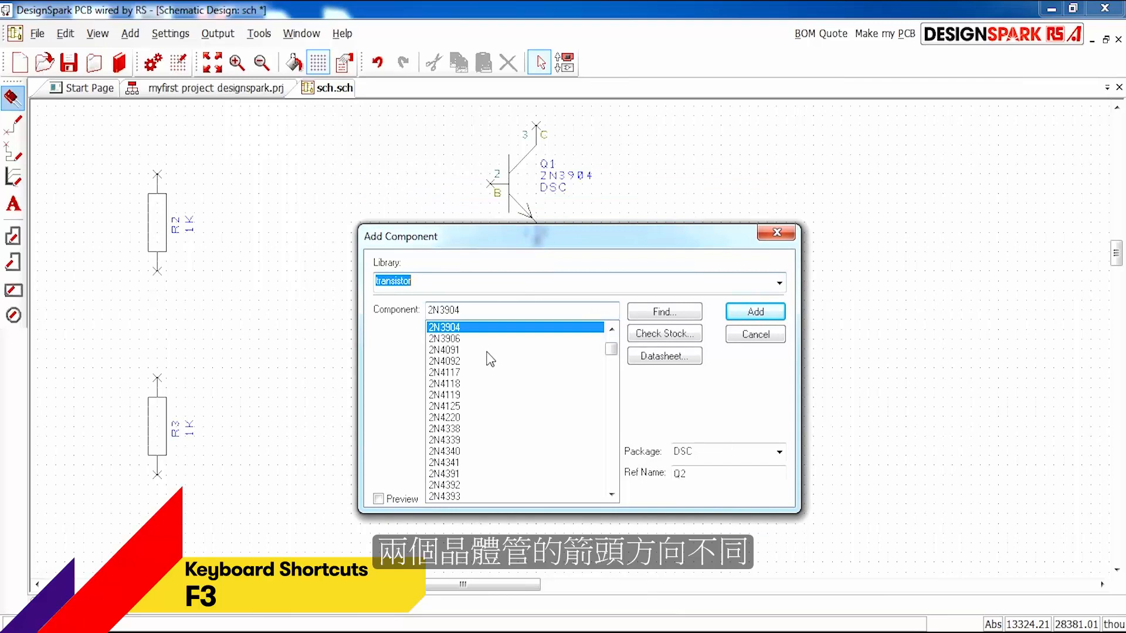
pyautogui.doubleClick(469, 311)
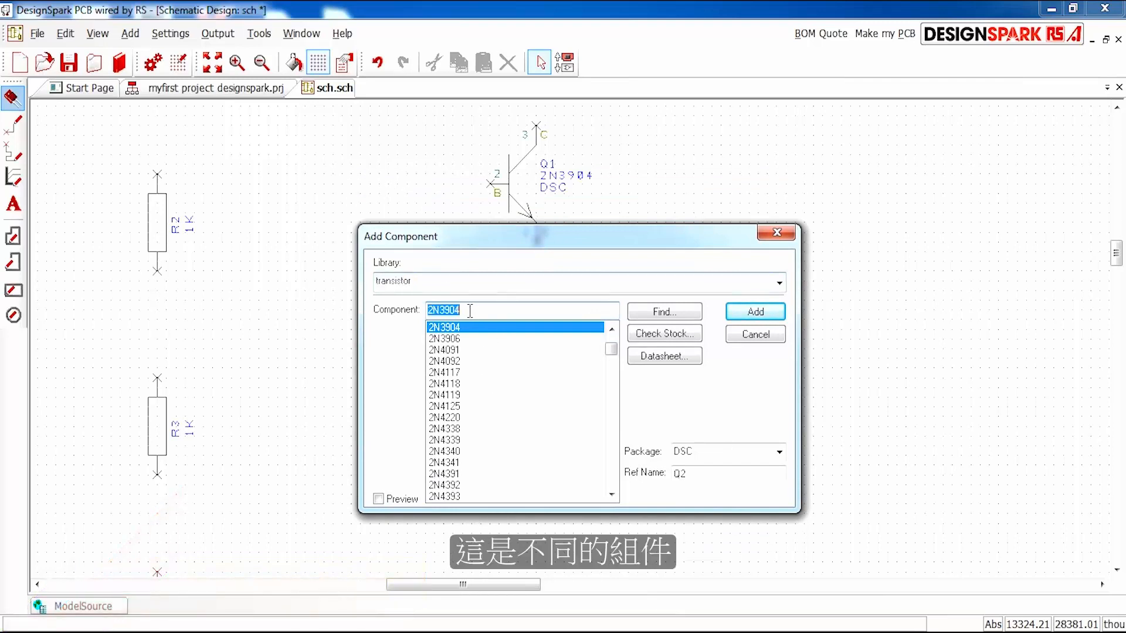
pyautogui.press('BackSpace')
pyautogui.write('6')
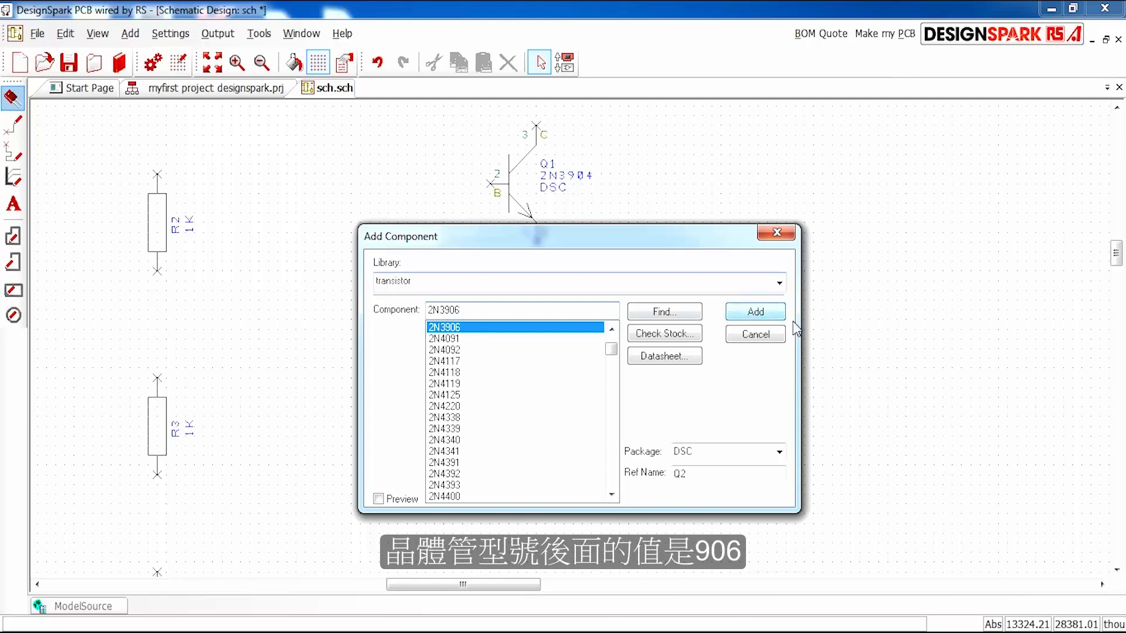
pyautogui.click(773, 315)
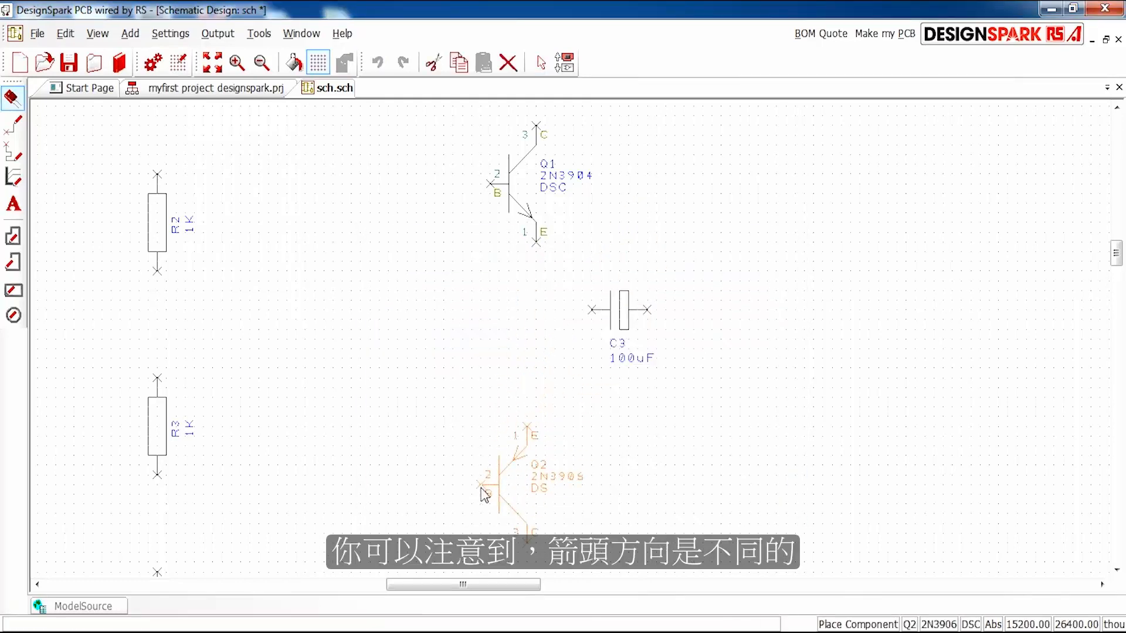
pyautogui.click(488, 506)
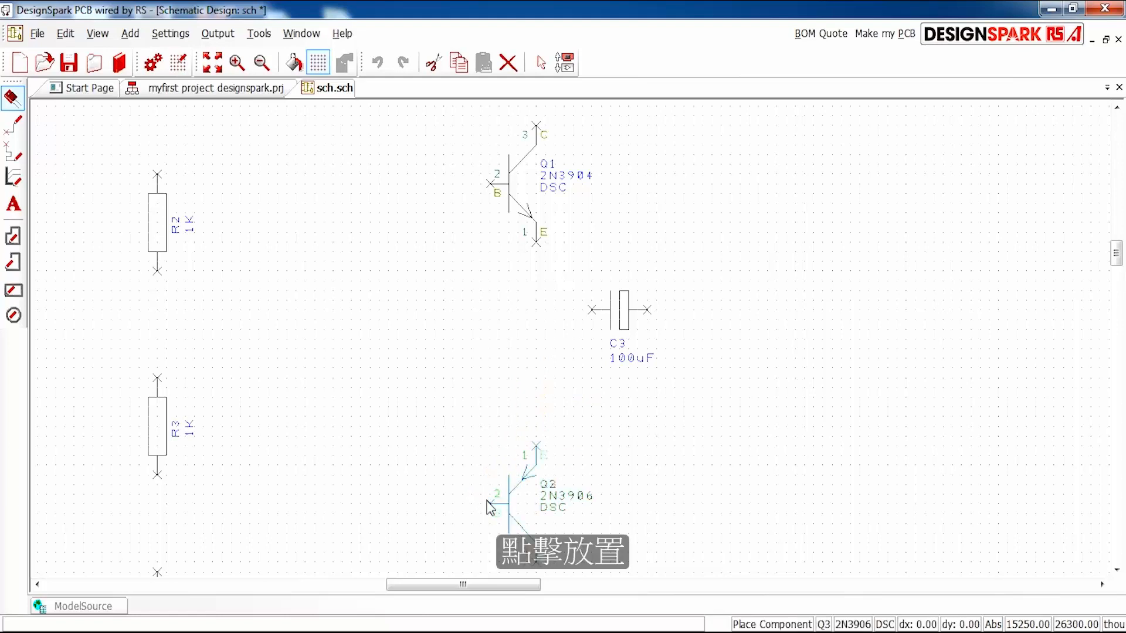
pyautogui.press('Escape')
# - Choose the Resistor component in the DSC package from the DesignSpark library, with reference R5, for placement
pyautogui.scroll(-1, 657, 481)
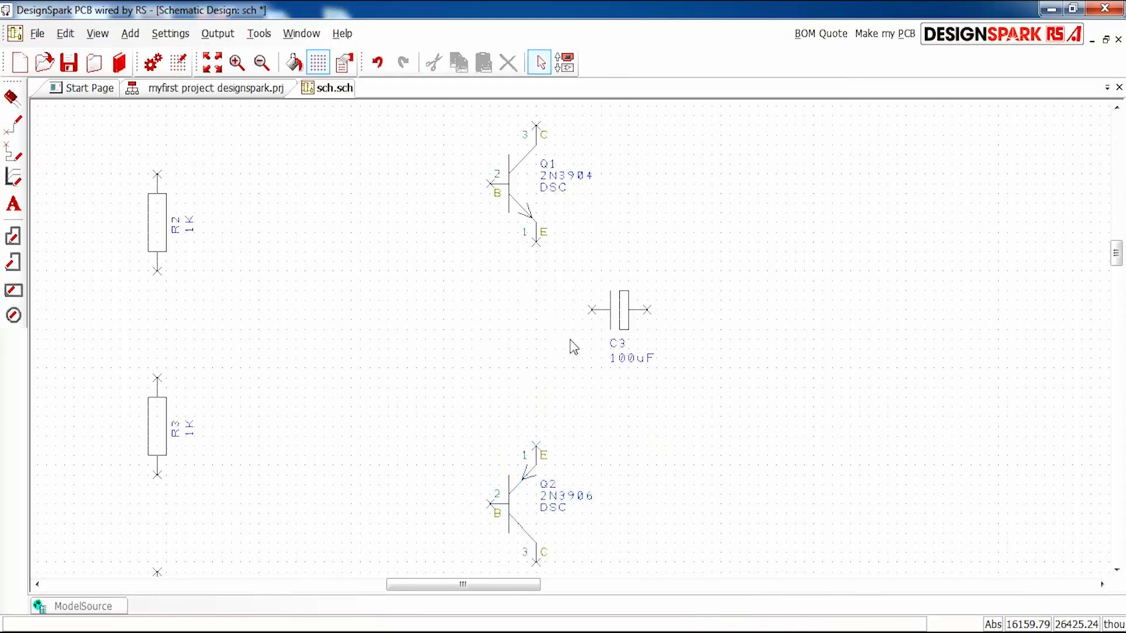
pyautogui.scroll(1, 611, 258)
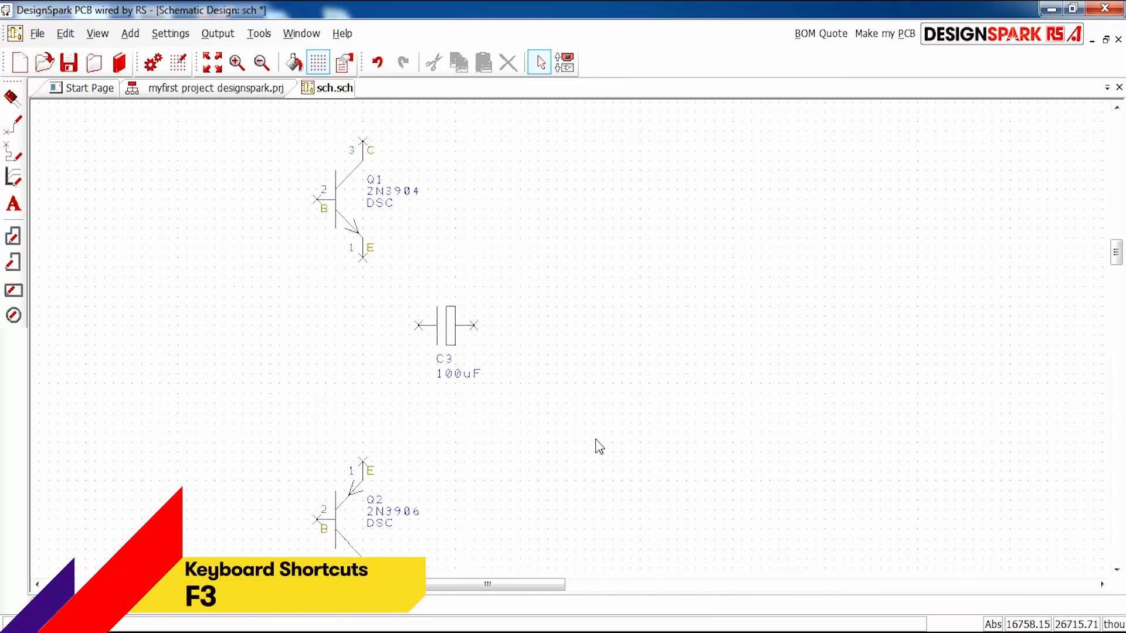
pyautogui.press('F3')
pyautogui.click(14, 99)
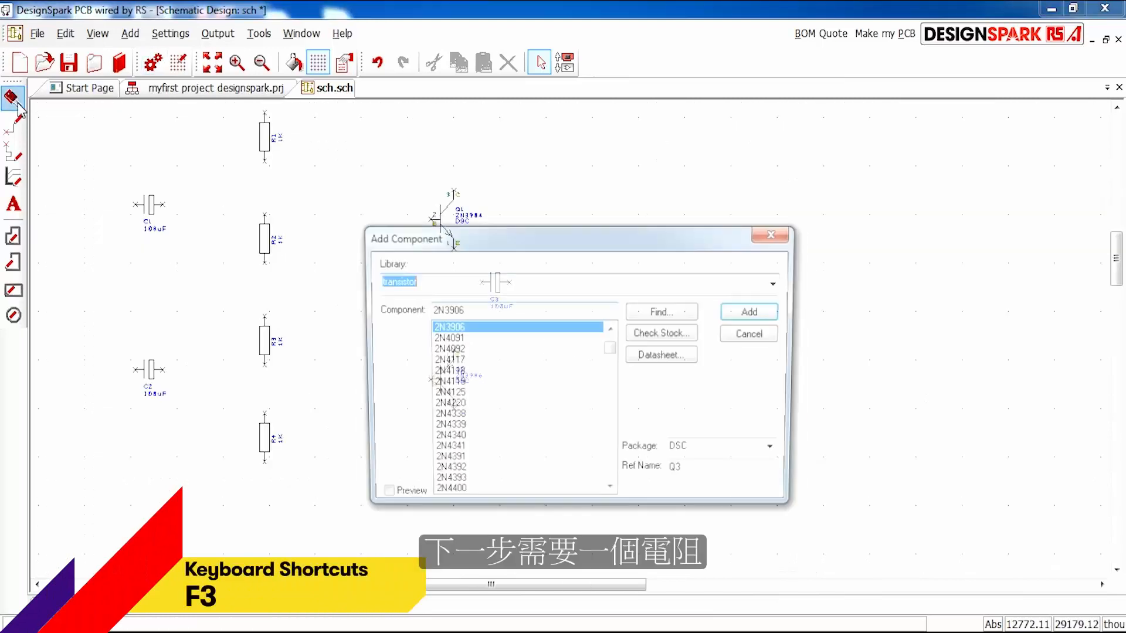
pyautogui.click(779, 282)
pyautogui.scroll(5, 483, 385)
pyautogui.scroll(15, 483, 385)
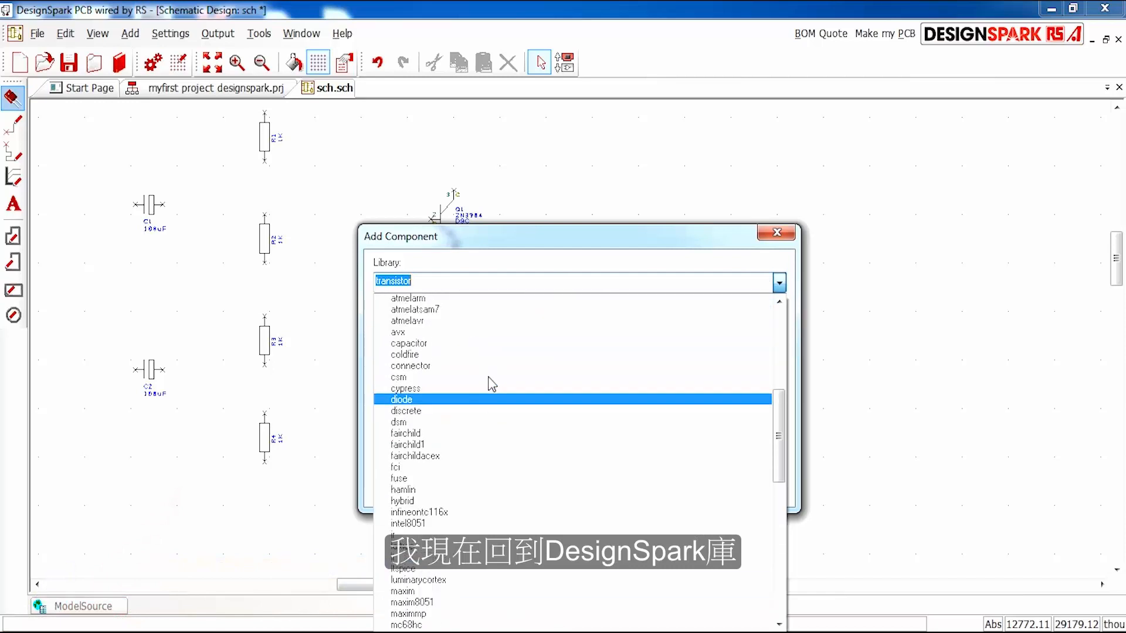
pyautogui.click(436, 346)
pyautogui.click(503, 372)
pyautogui.write('RA_2POT')
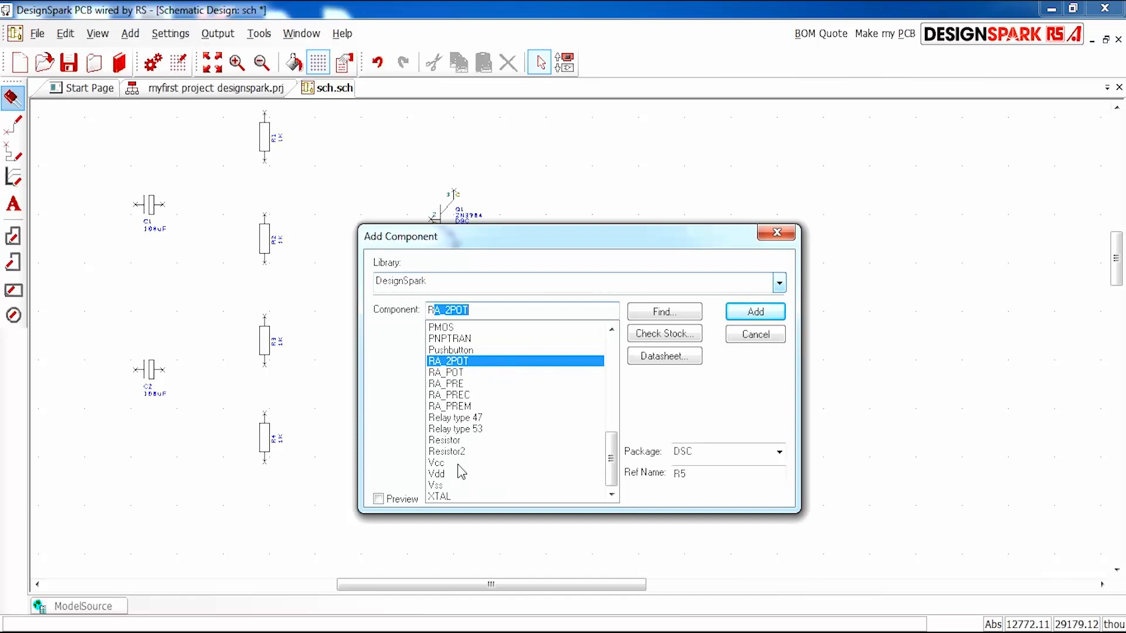
pyautogui.click(461, 441)
pyautogui.click(756, 312)
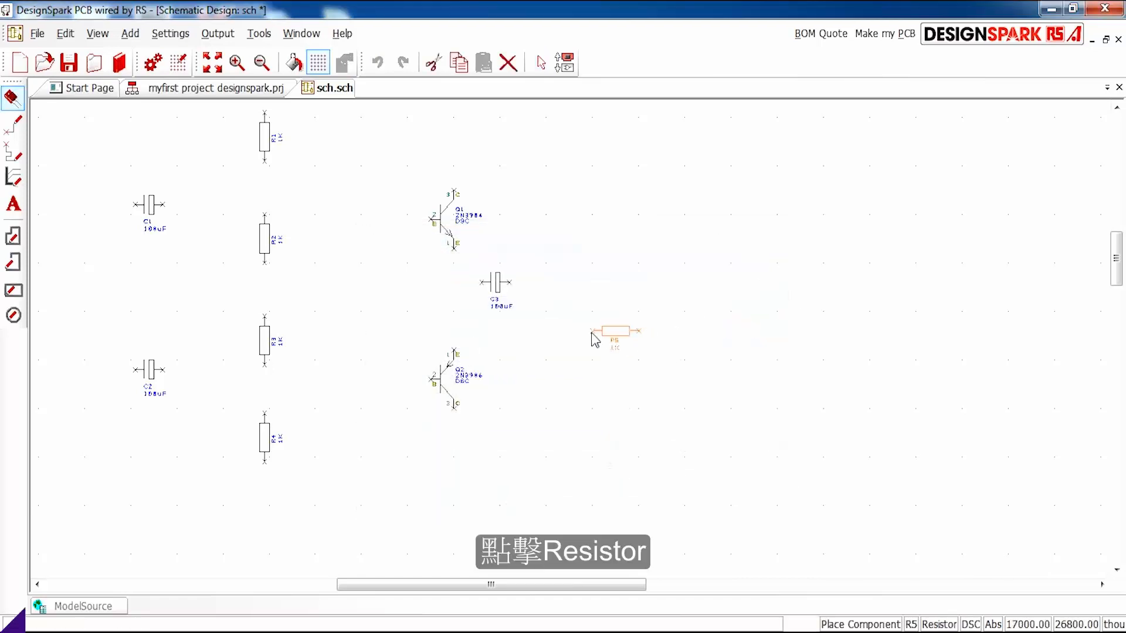
# - Rotate resistor R5 to vertical and place it once to the right of capacitor C3, slightly lower
pyautogui.press('r')
pyautogui.scroll(3, 554, 334)
pyautogui.scroll(-3, 578, 387)
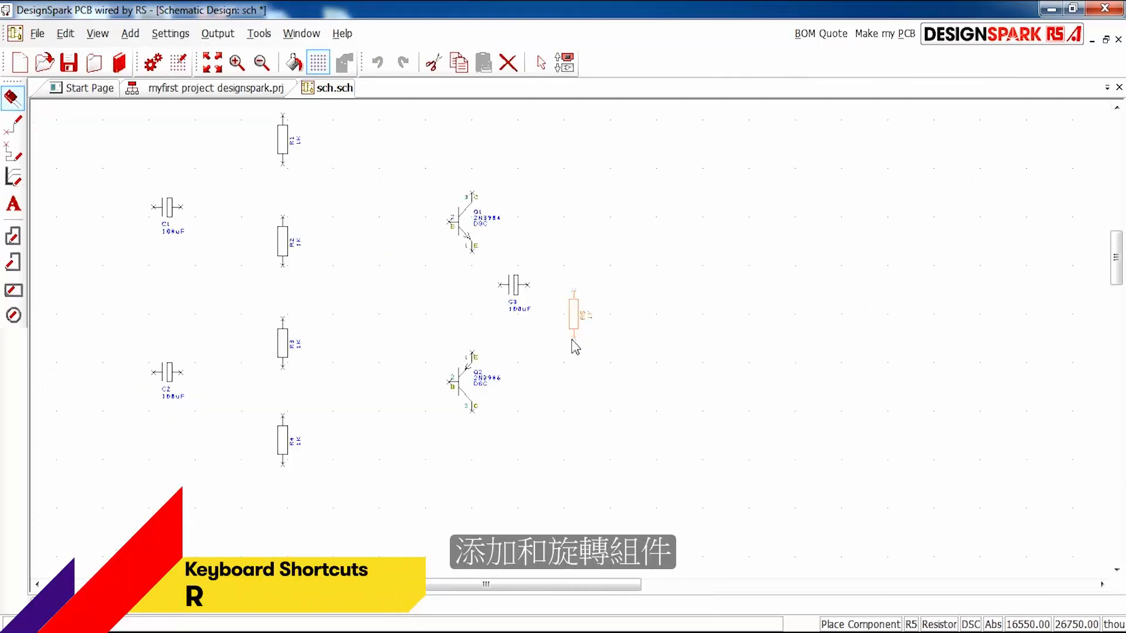
pyautogui.click(595, 349)
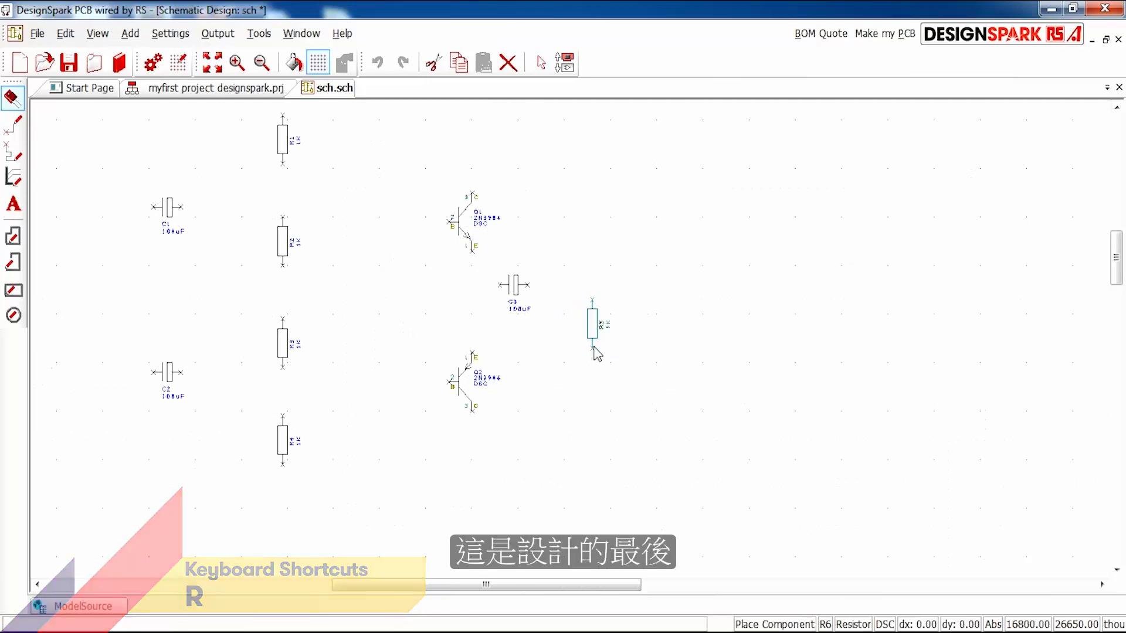
pyautogui.press('Escape')
pyautogui.scroll(-3, 645, 352)
pyautogui.scroll(2, 573, 348)
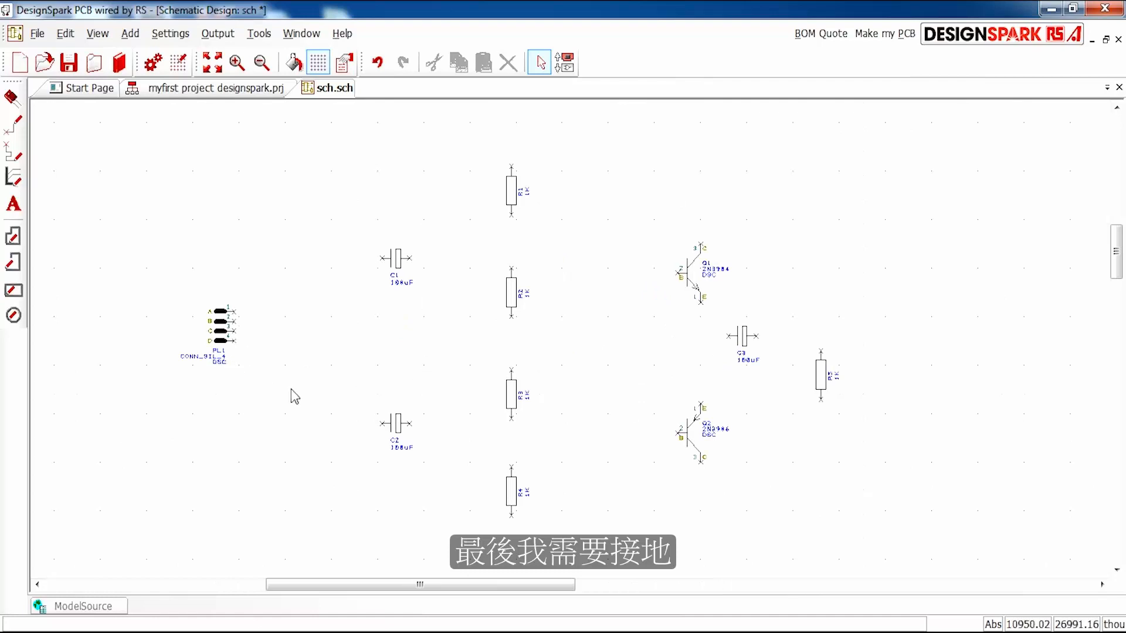
# - Choose the 0V component from the DesignSpark library, with reference REF1, for placement
pyautogui.click(13, 99)
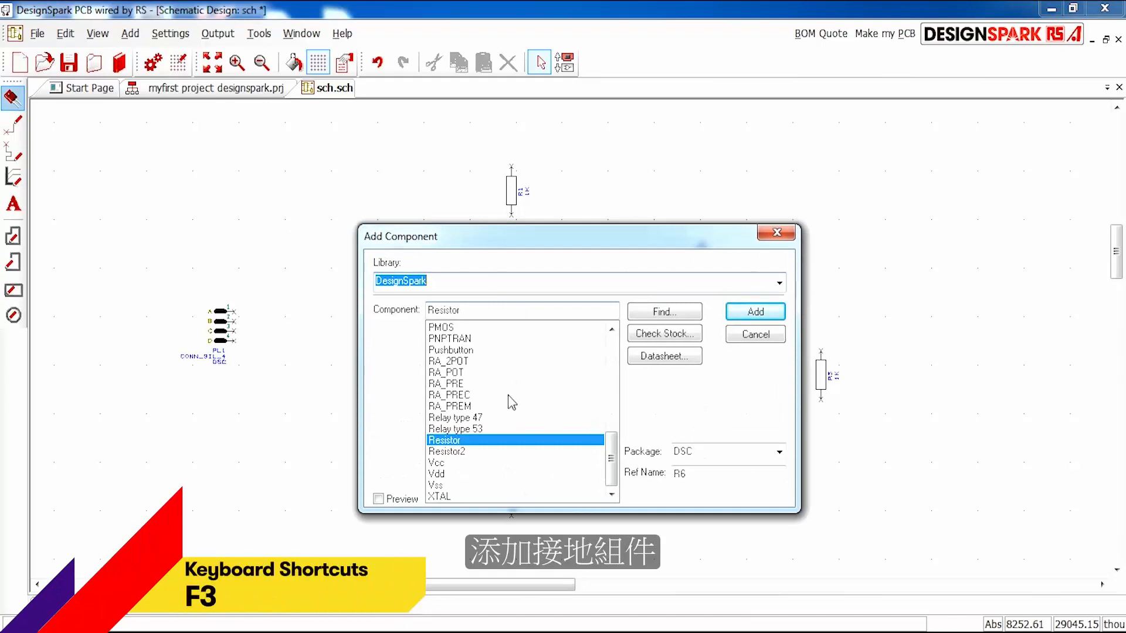
pyautogui.click(505, 384)
pyautogui.scroll(12, 498, 393)
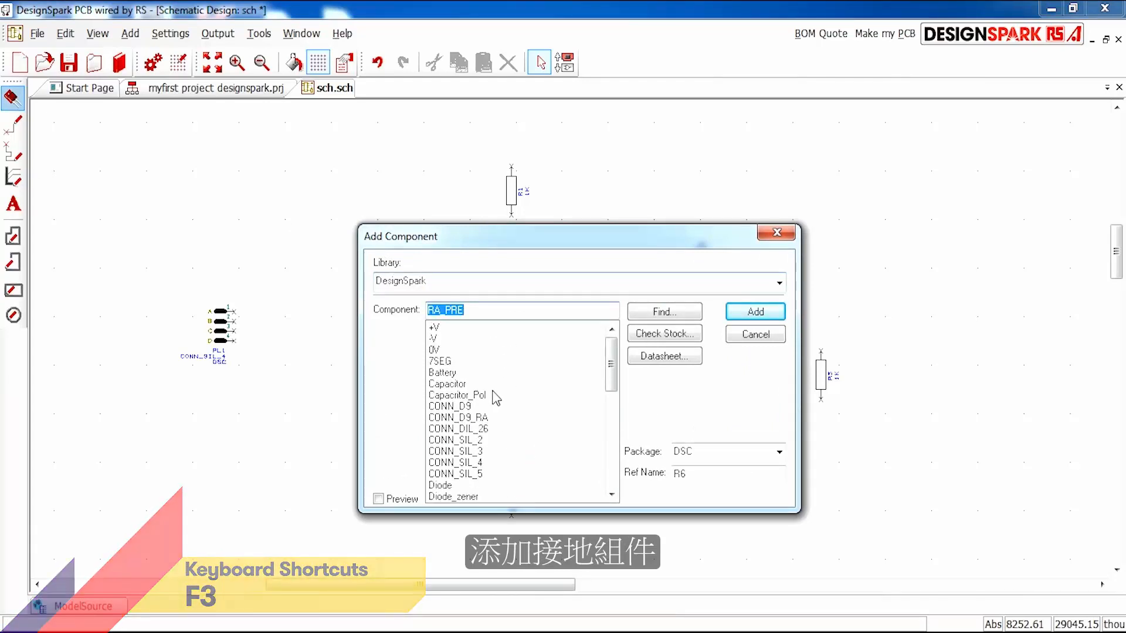
pyautogui.write('0V')
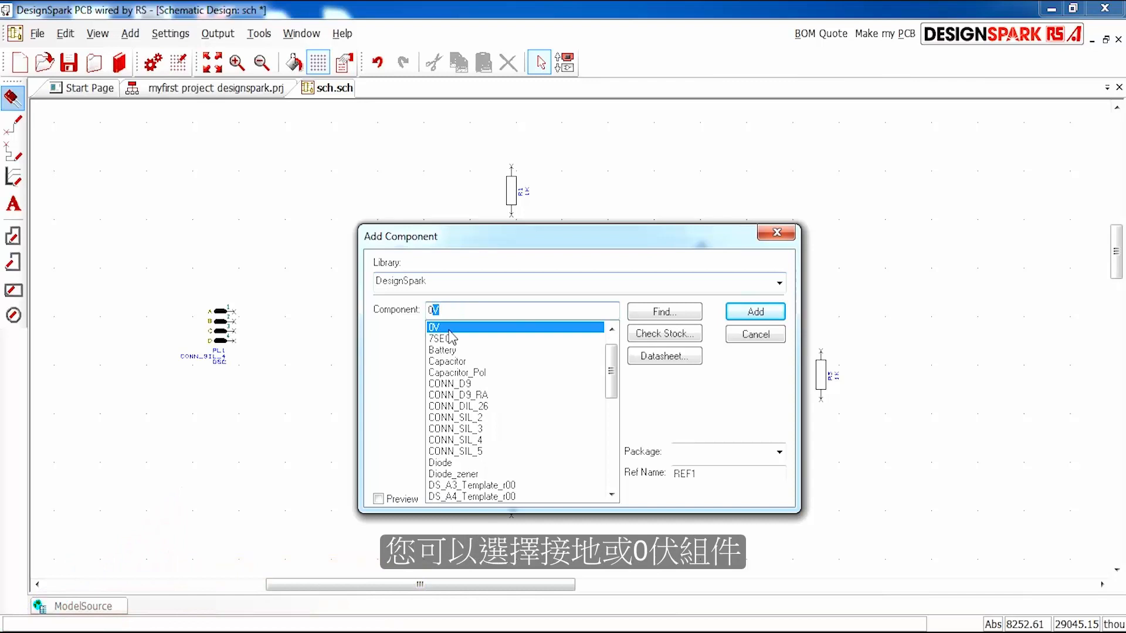
pyautogui.click(612, 329)
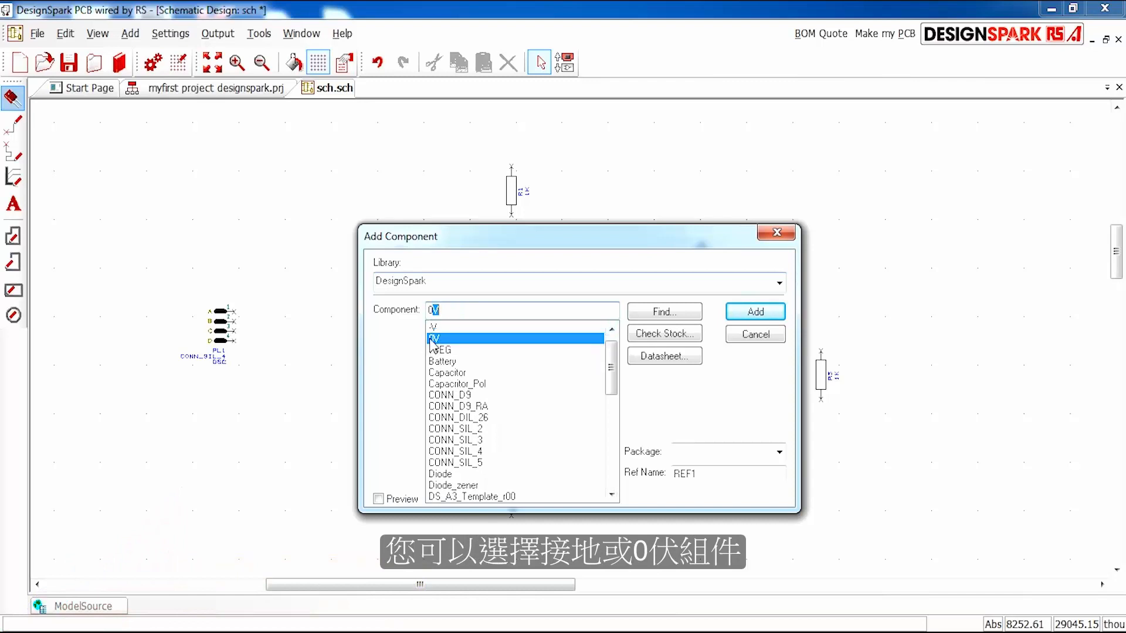
pyautogui.click(756, 311)
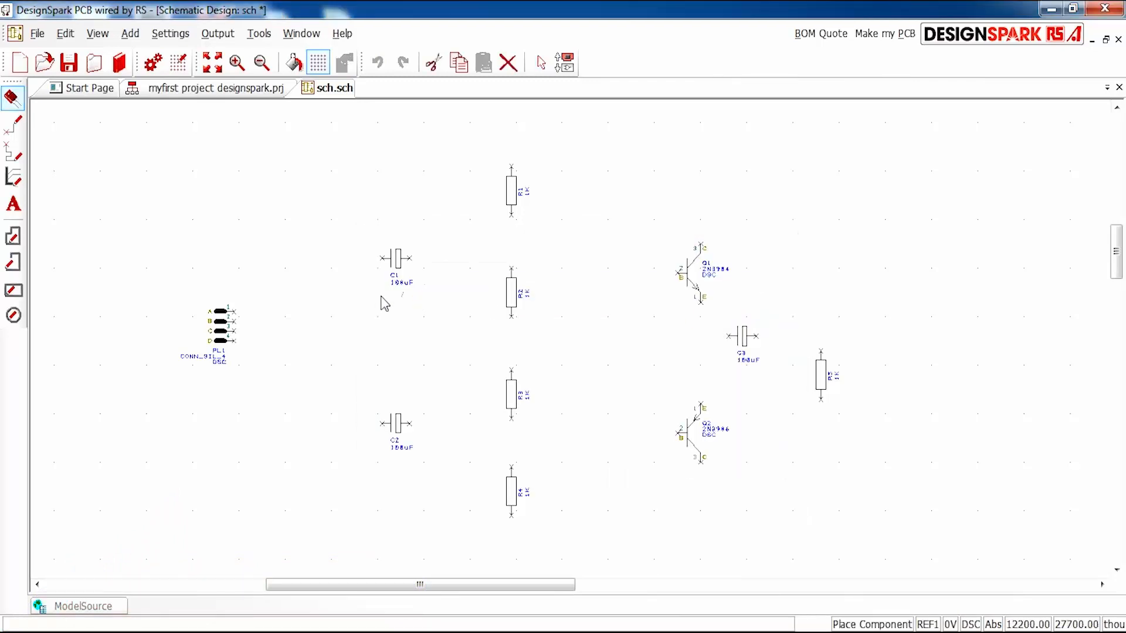
# - Place one 0V ground symbol just right of connector PL1 and another below resistor R5
pyautogui.scroll(2, 331, 328)
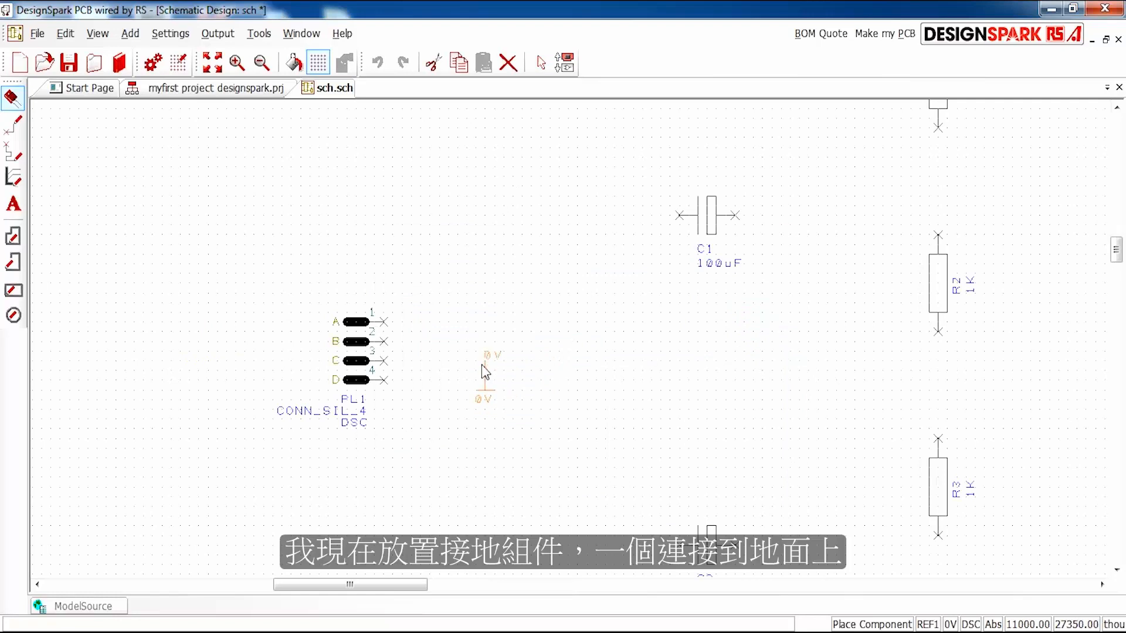
pyautogui.click(447, 358)
pyautogui.scroll(-4, 507, 309)
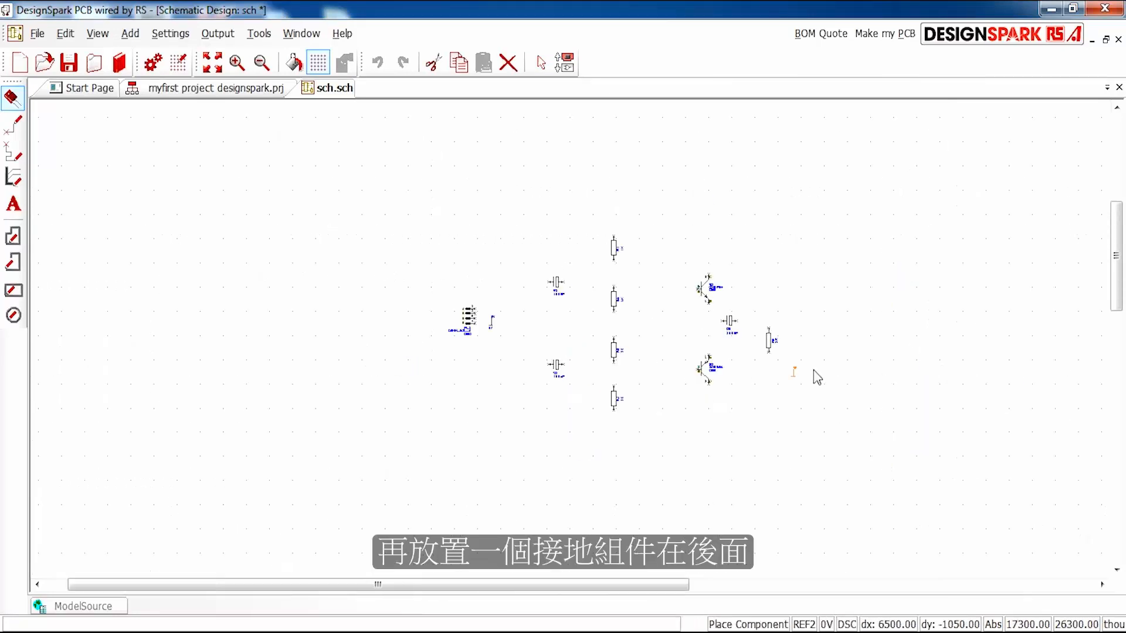
pyautogui.scroll(2, 818, 377)
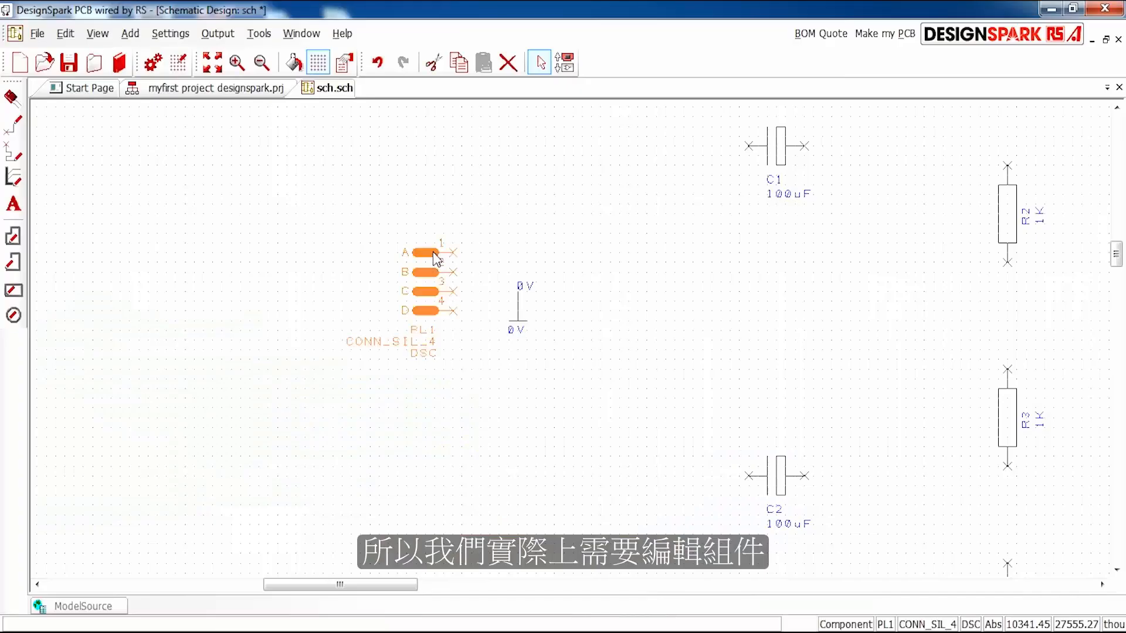
# - Open connector PL1's component in the library for editing and dismiss the RS part number entry
pyautogui.rightClick(435, 256)
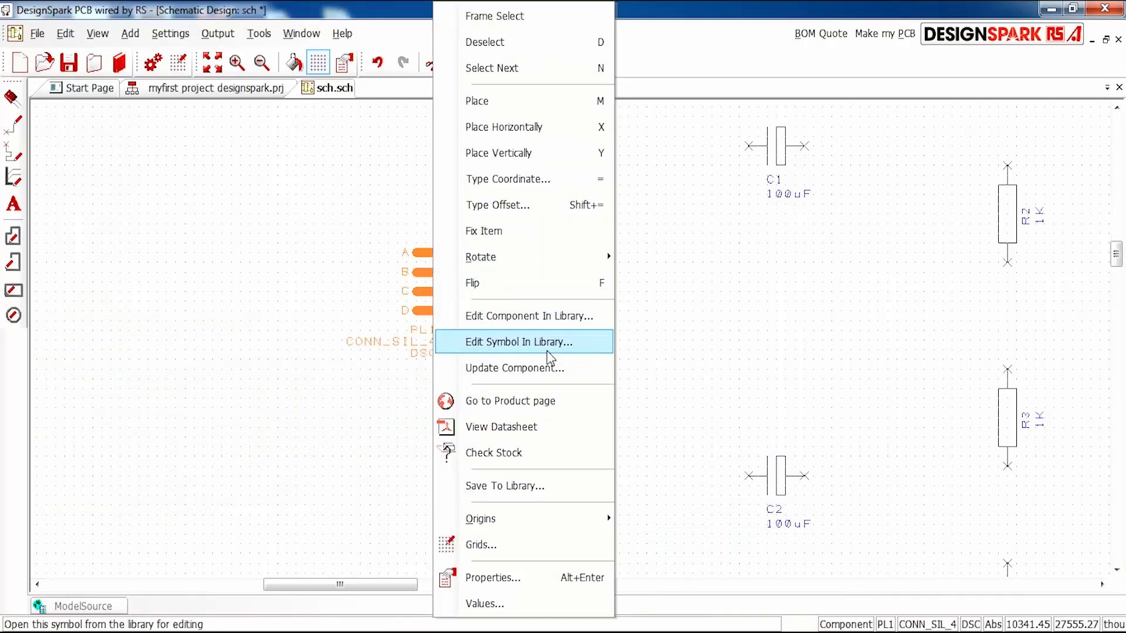
pyautogui.click(539, 316)
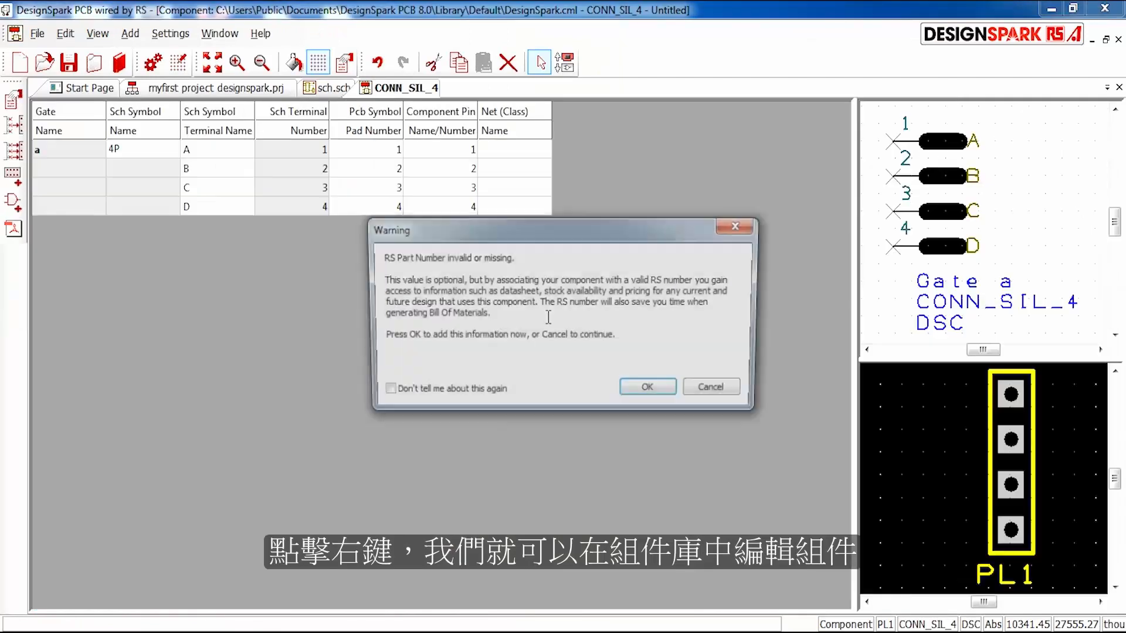
pyautogui.click(651, 391)
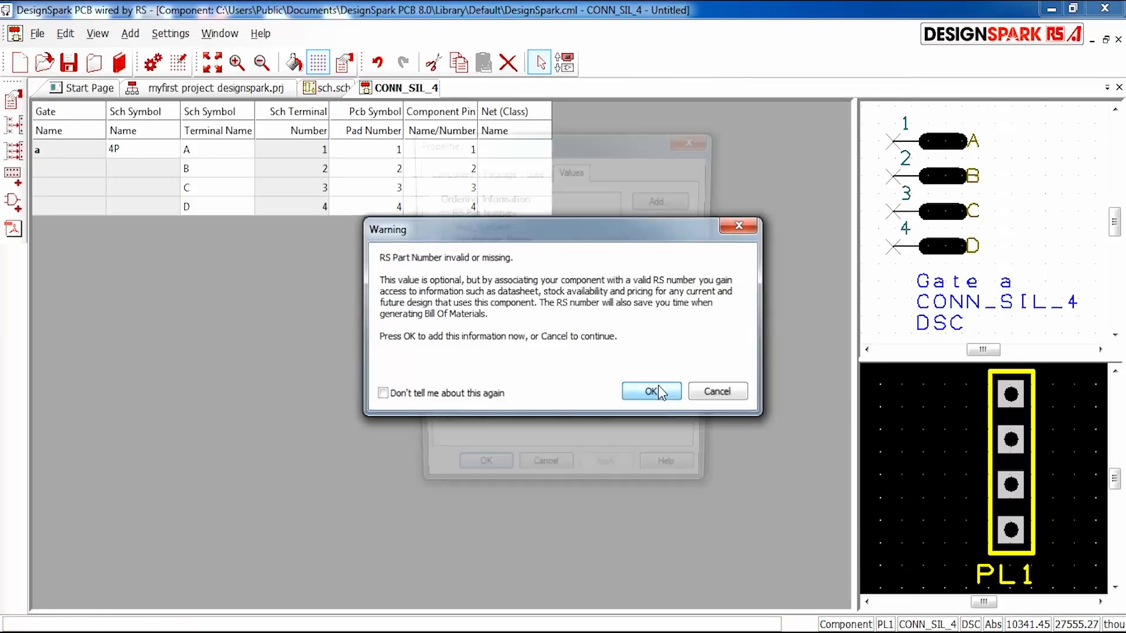
pyautogui.click(706, 143)
# - Rename the schematic terminals of CONN_SIL_4 pins 1 to 4 as +VCC, Vin, GND and -Vee
pyautogui.click(217, 154)
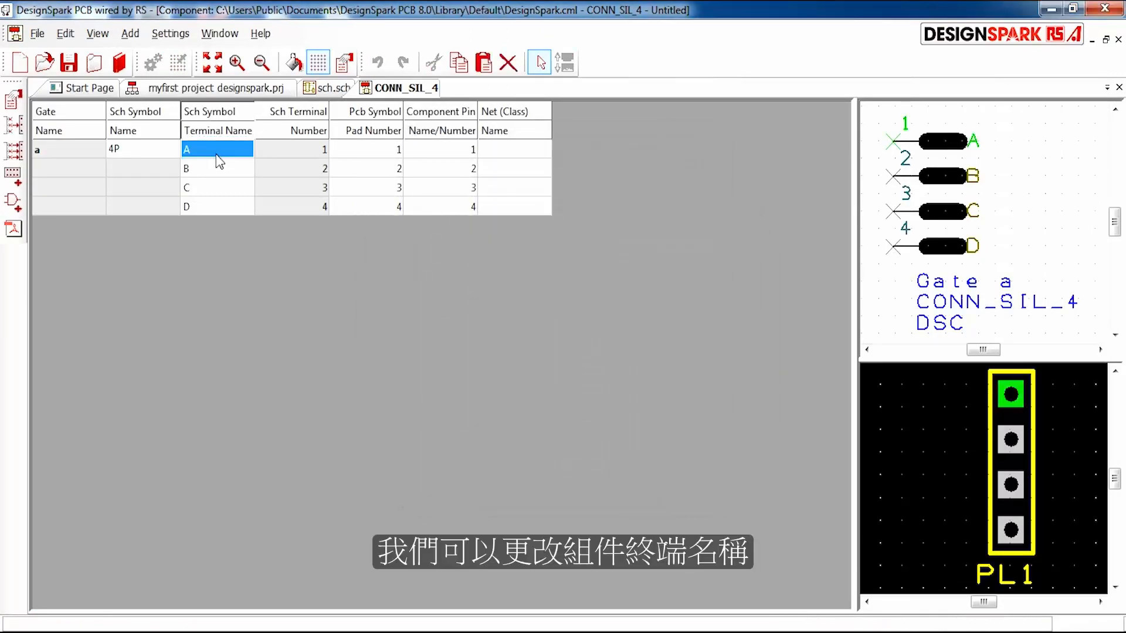
pyautogui.click(196, 147)
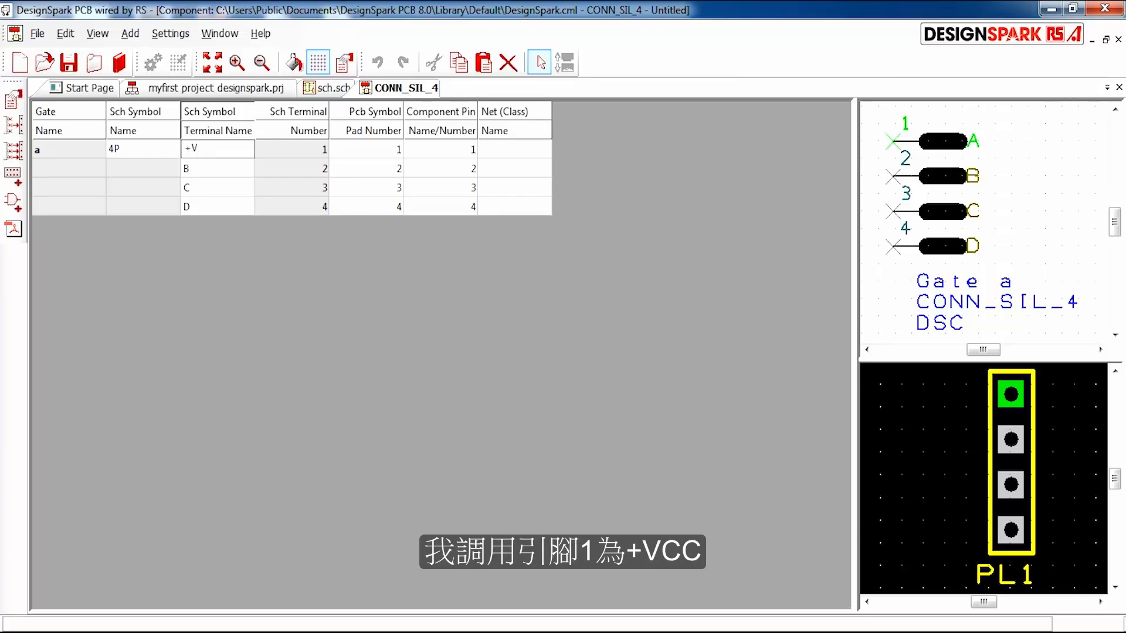
pyautogui.click(195, 170)
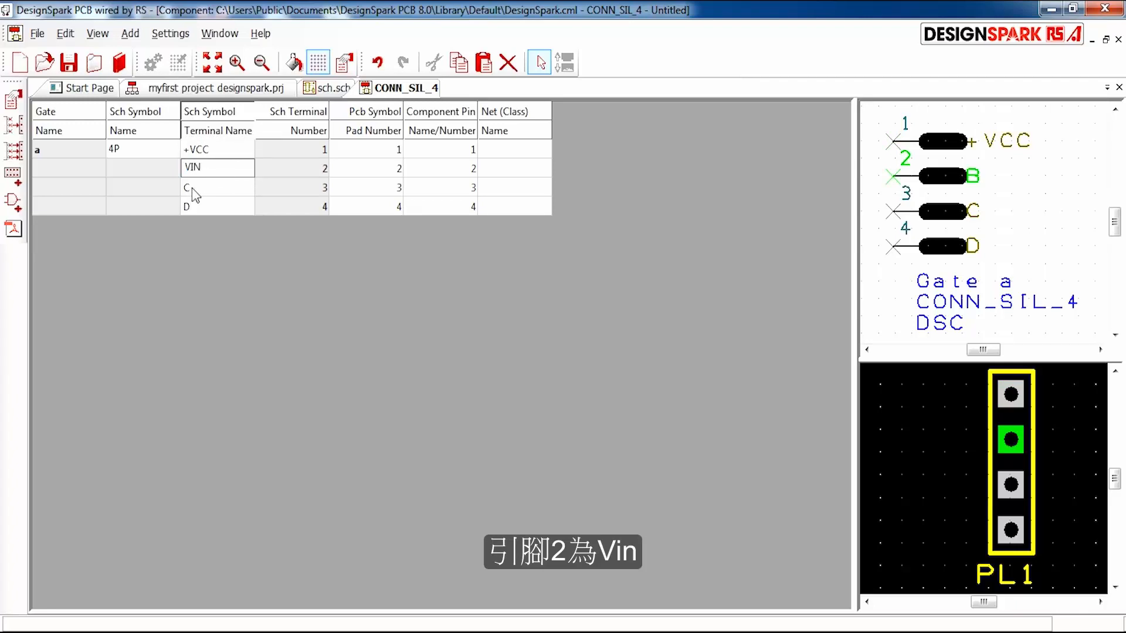
pyautogui.click(221, 170)
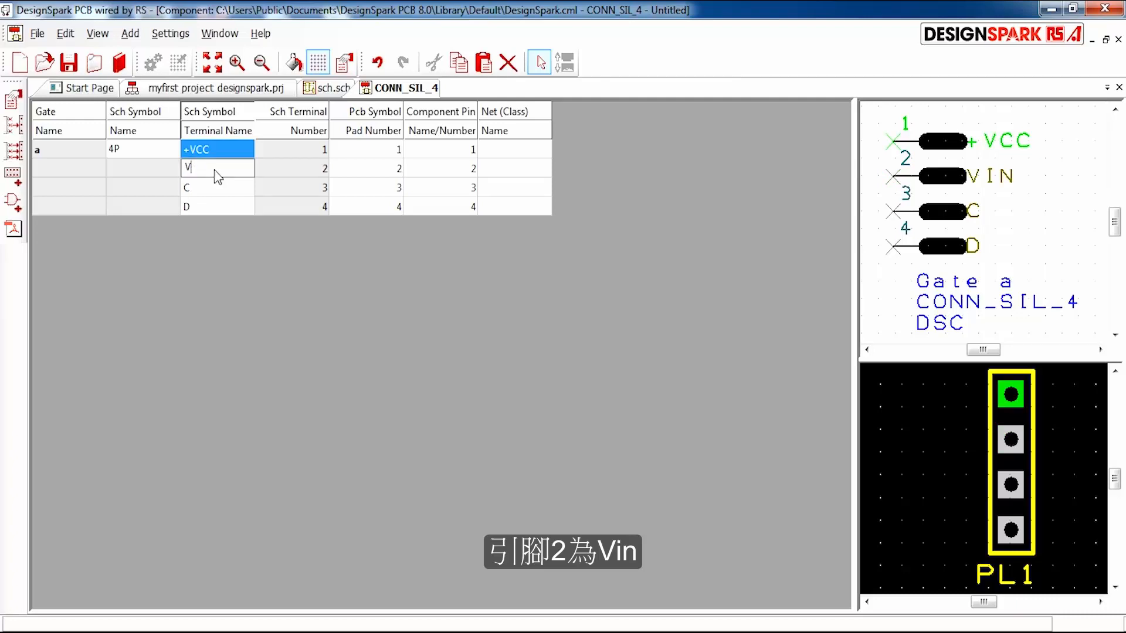
pyautogui.click(214, 193)
pyautogui.click(214, 195)
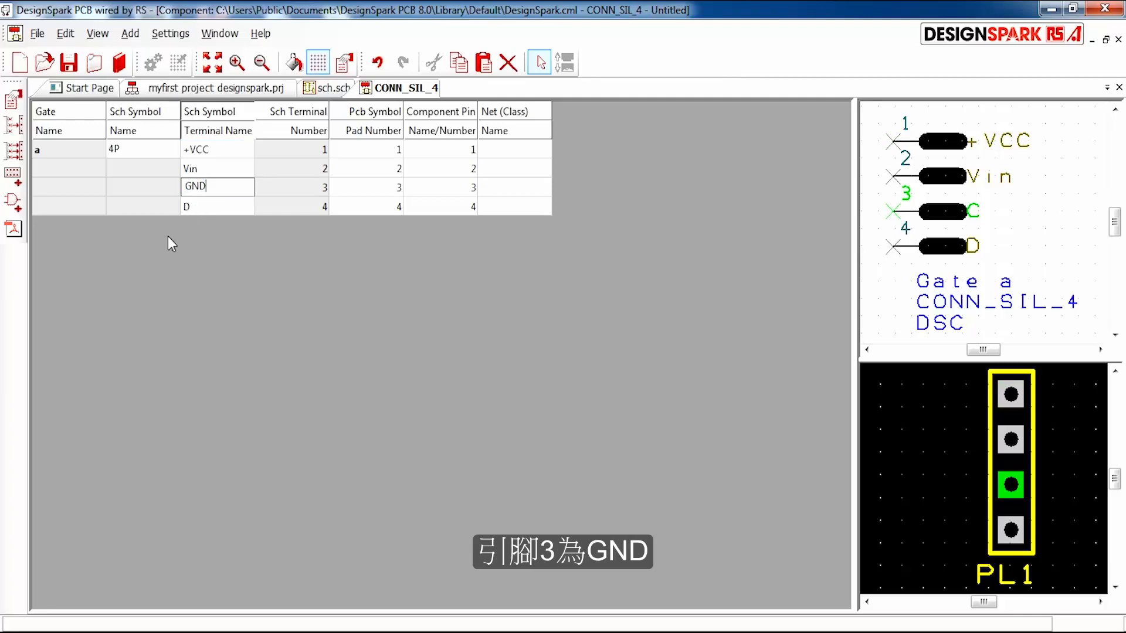
pyautogui.doubleClick(215, 205)
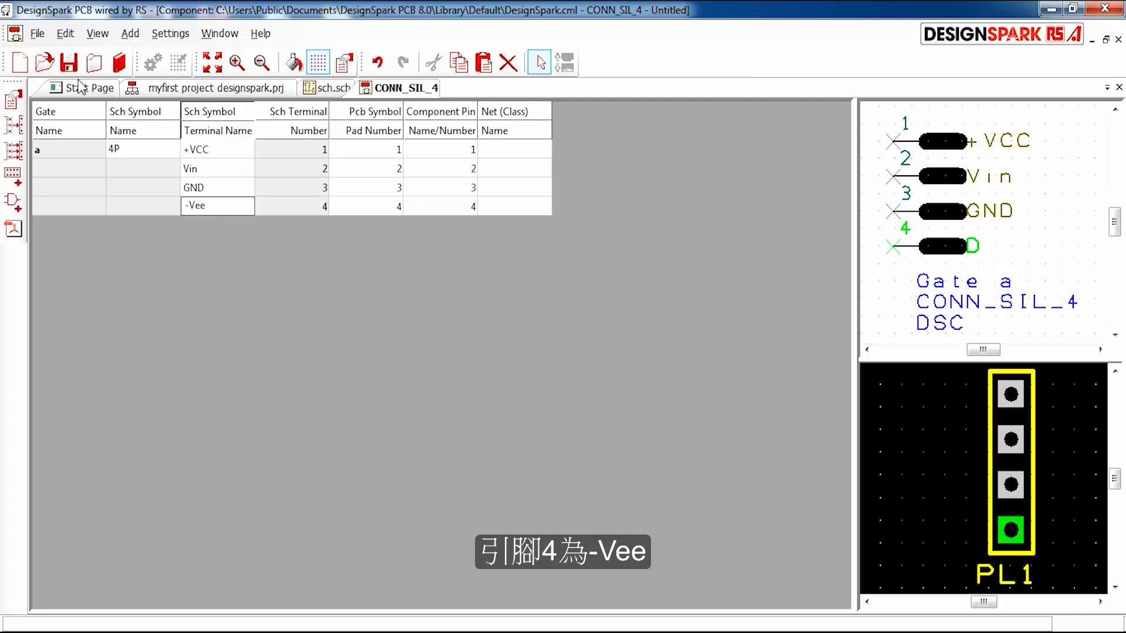
# - Save the edited component as CONN_SIL_4 in the complib library of the "my first lib" folder
pyautogui.click(68, 62)
pyautogui.click(693, 290)
pyautogui.scroll(3, 612, 304)
pyautogui.scroll(-1, 586, 392)
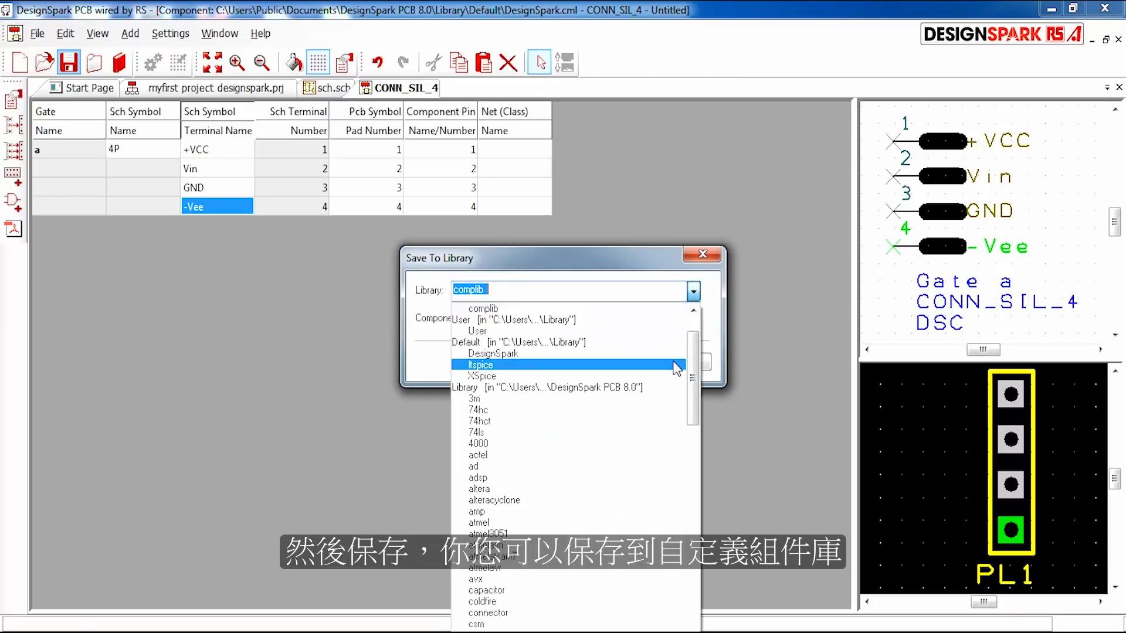
pyautogui.moveTo(694, 361); pyautogui.dragTo(696, 328)
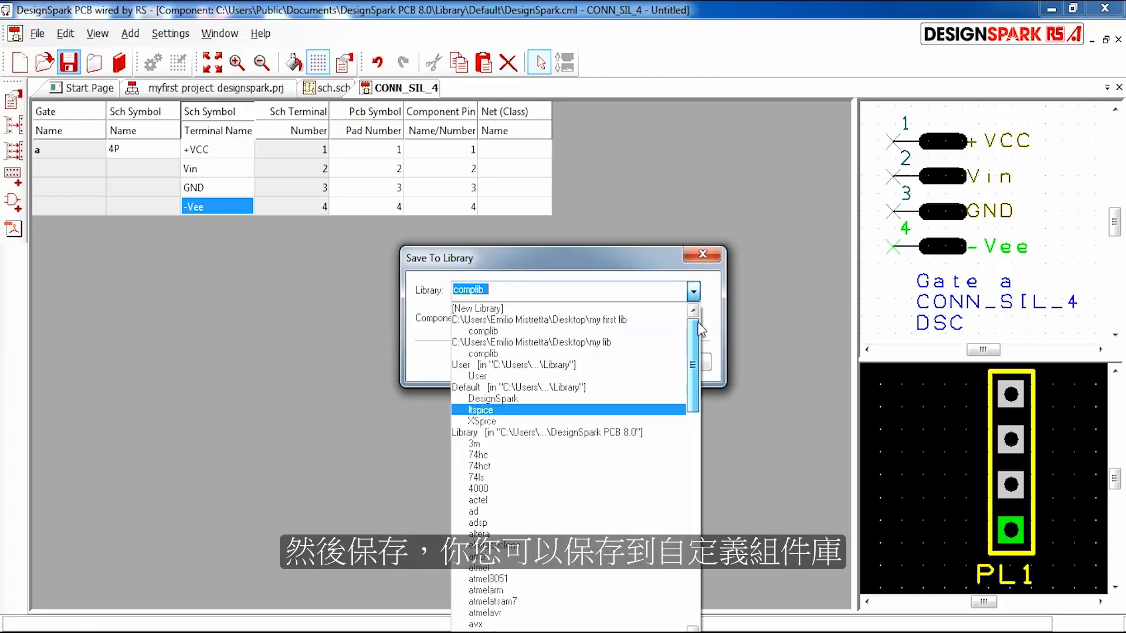
pyautogui.click(527, 333)
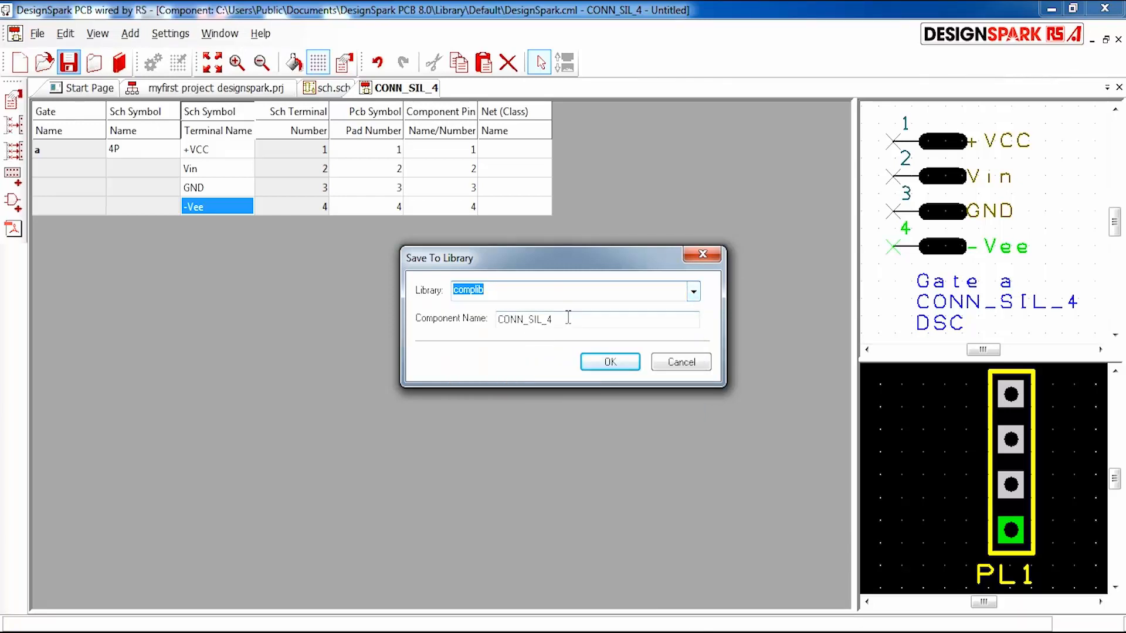
pyautogui.click(612, 361)
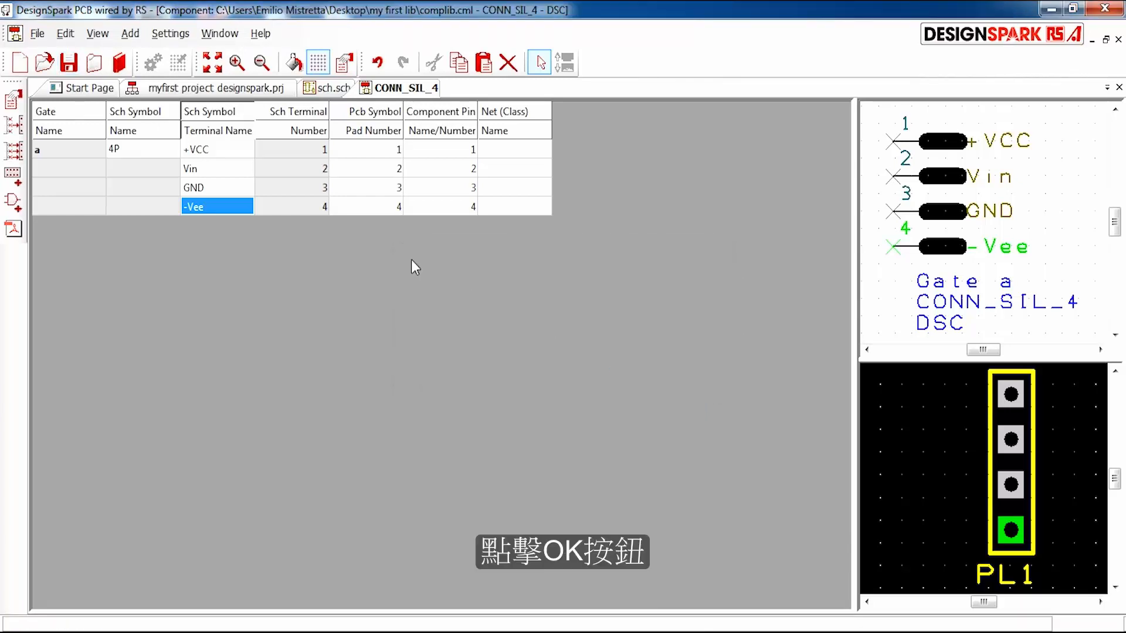
# - Return to sch.sch and update connector PL1 from its edited library component
pyautogui.click(322, 89)
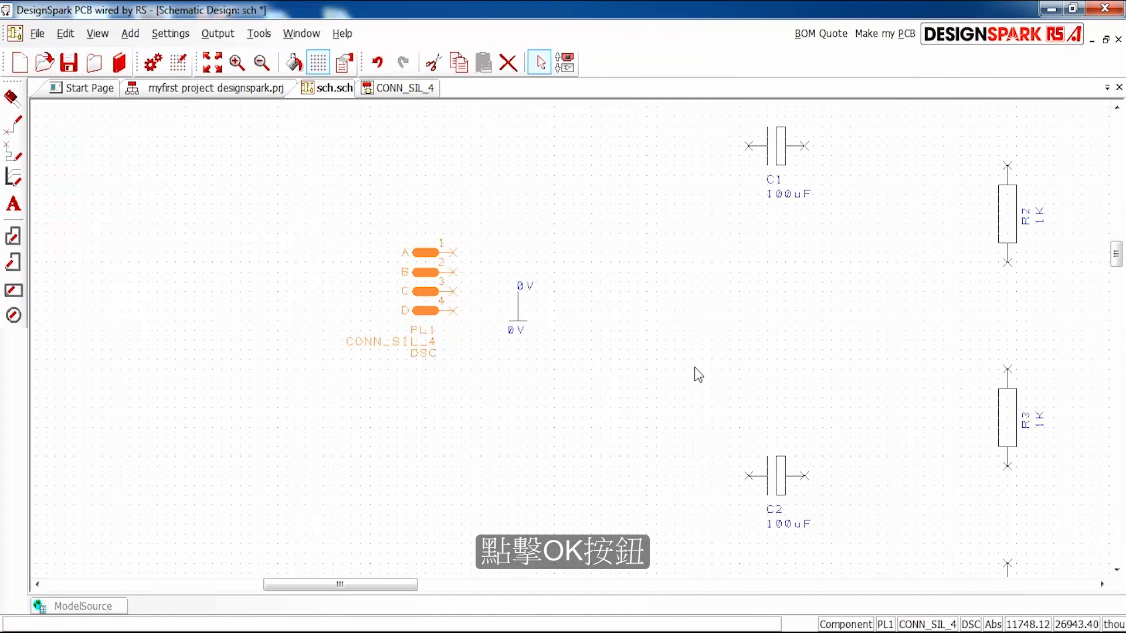
pyautogui.rightClick(418, 278)
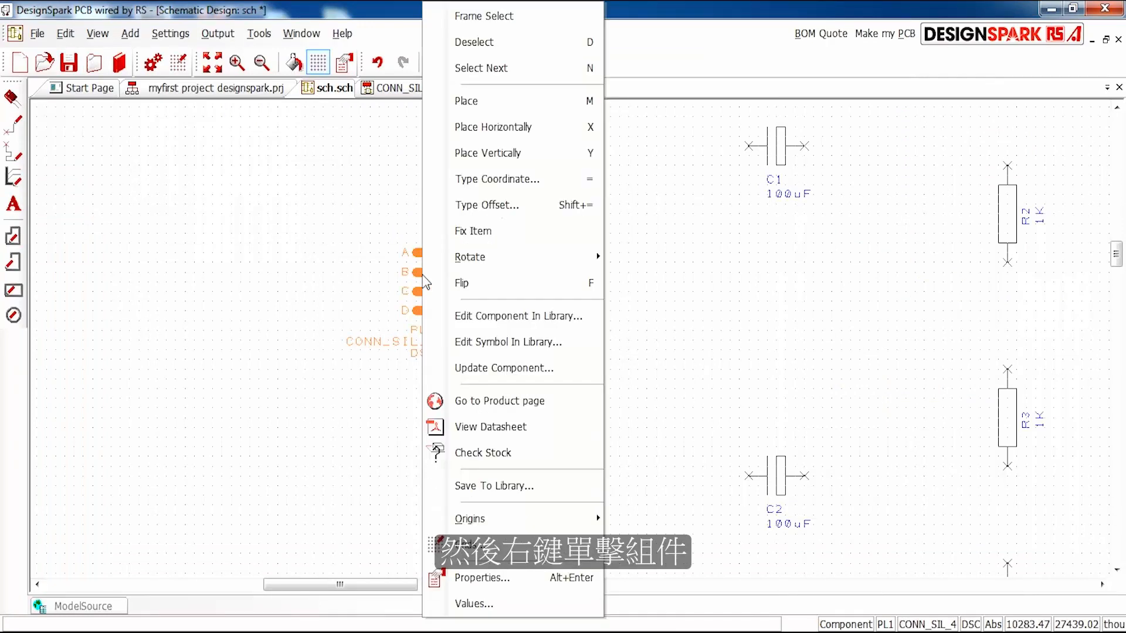
pyautogui.click(512, 370)
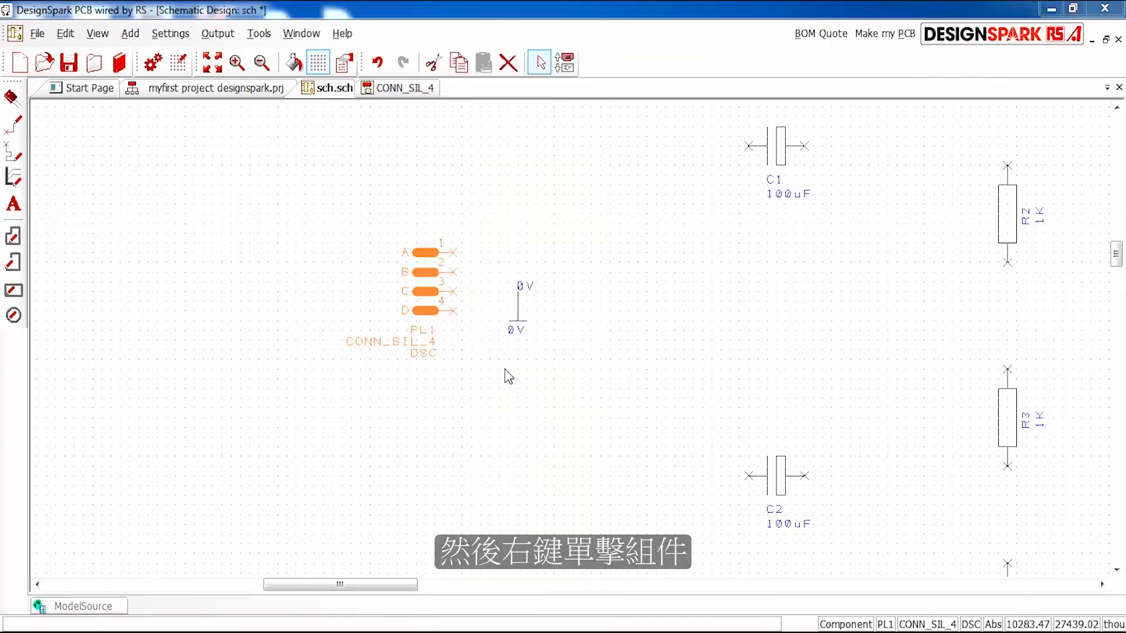
pyautogui.click(531, 348)
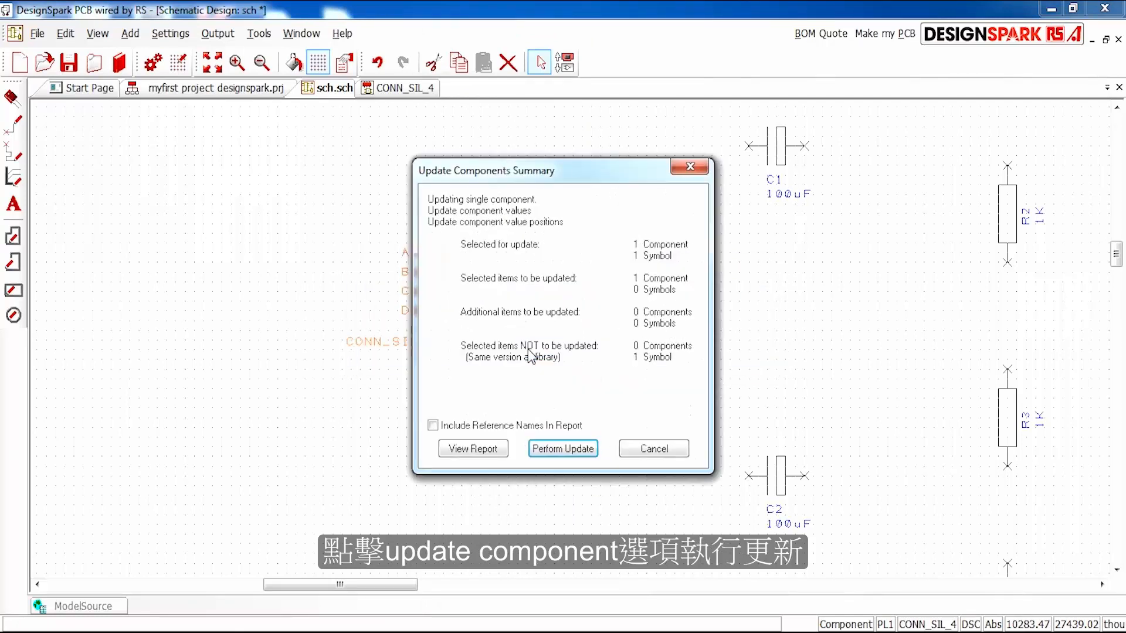
pyautogui.click(556, 449)
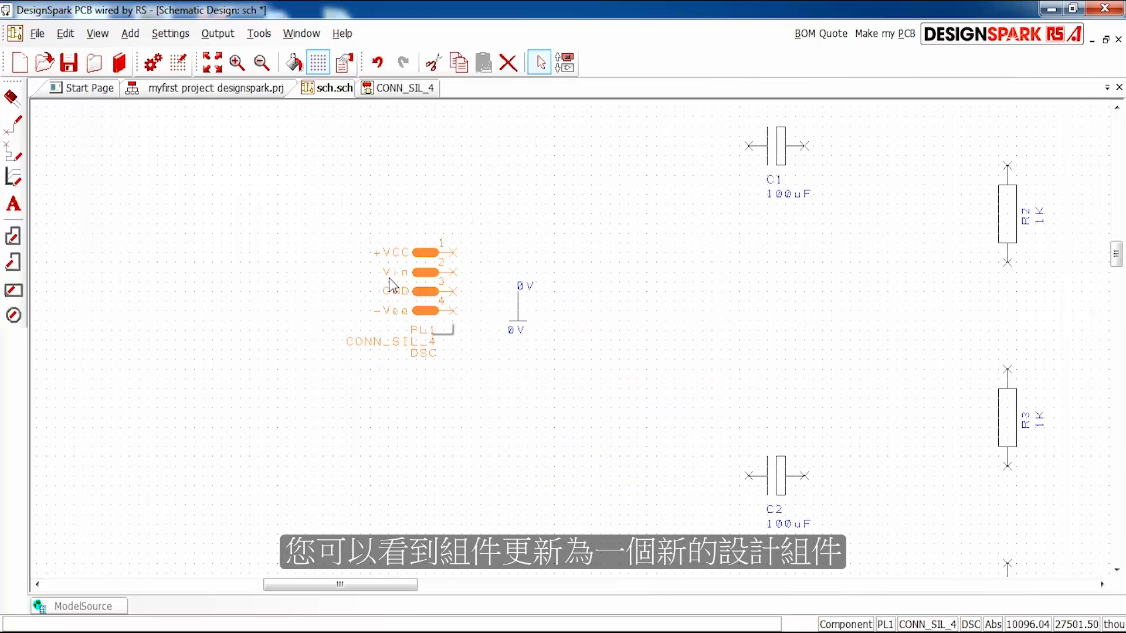
pyautogui.click(669, 332)
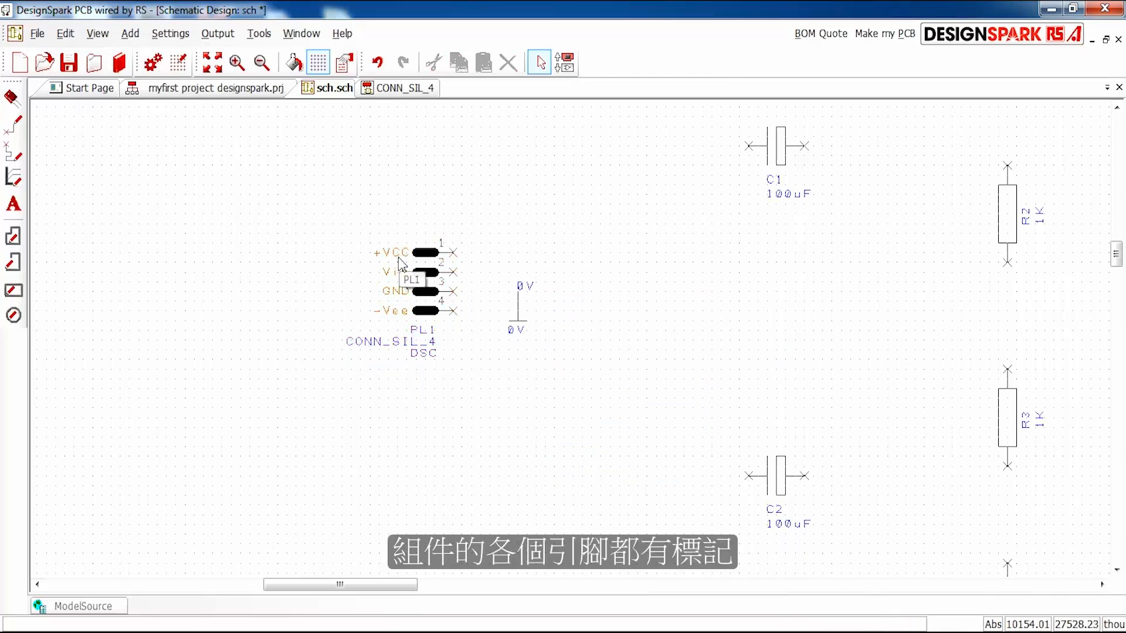
# - Connect the GND pin 3 of connector PL1 to the adjacent 0V ground symbol
pyautogui.scroll(-3, 581, 338)
pyautogui.scroll(1, 608, 372)
pyautogui.scroll(-2, 628, 339)
pyautogui.scroll(5, 558, 334)
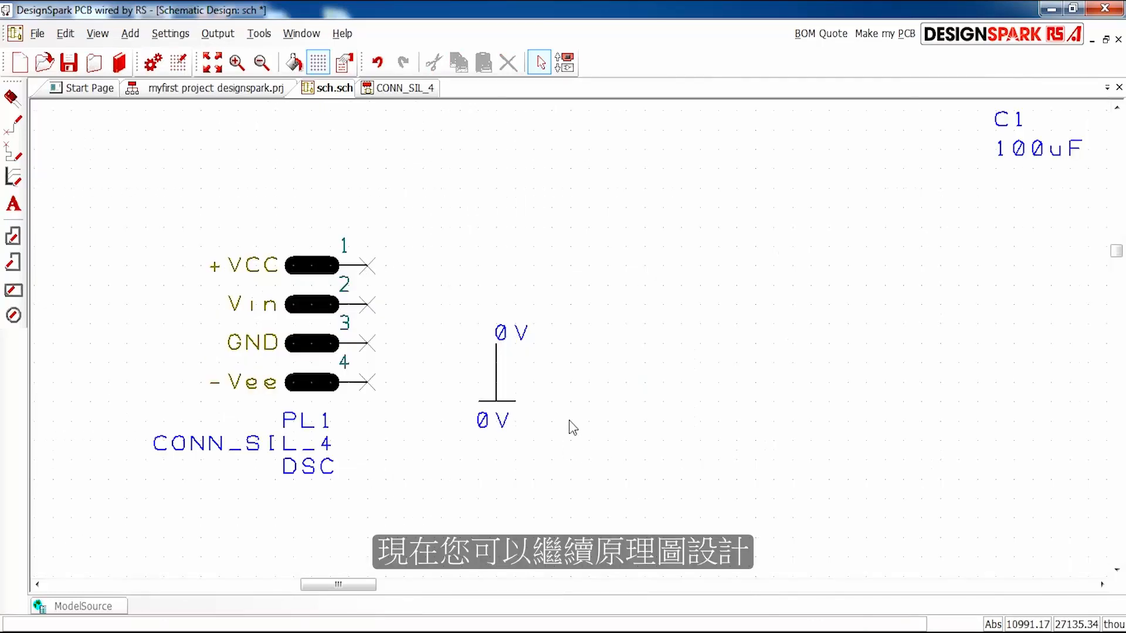
pyautogui.click(369, 344)
pyautogui.doubleClick(496, 343)
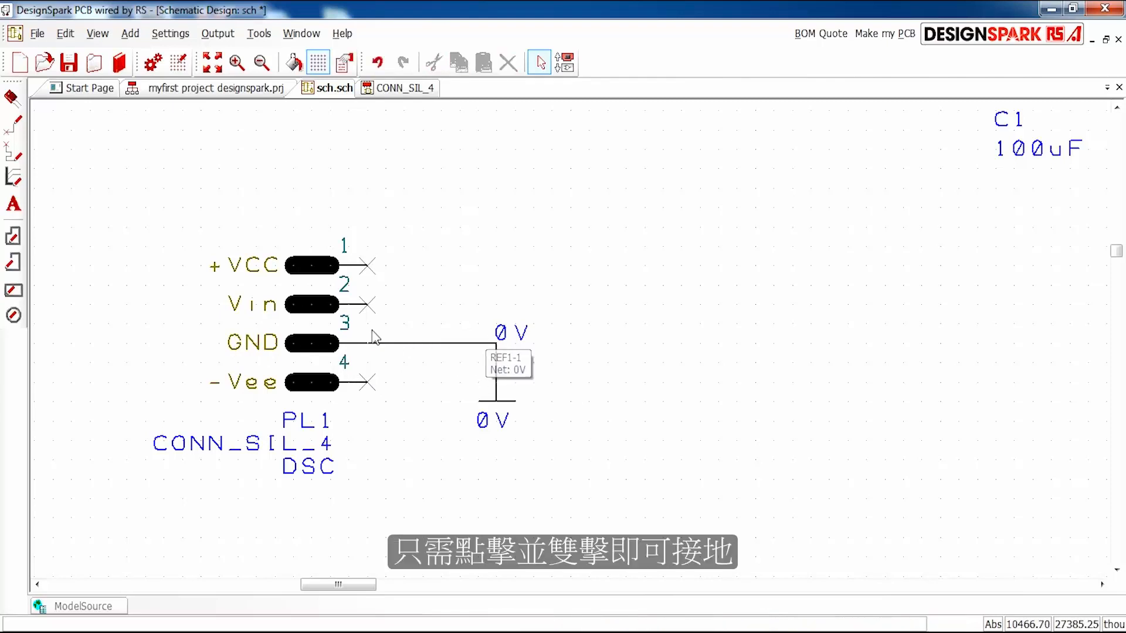
pyautogui.scroll(-4, 339, 352)
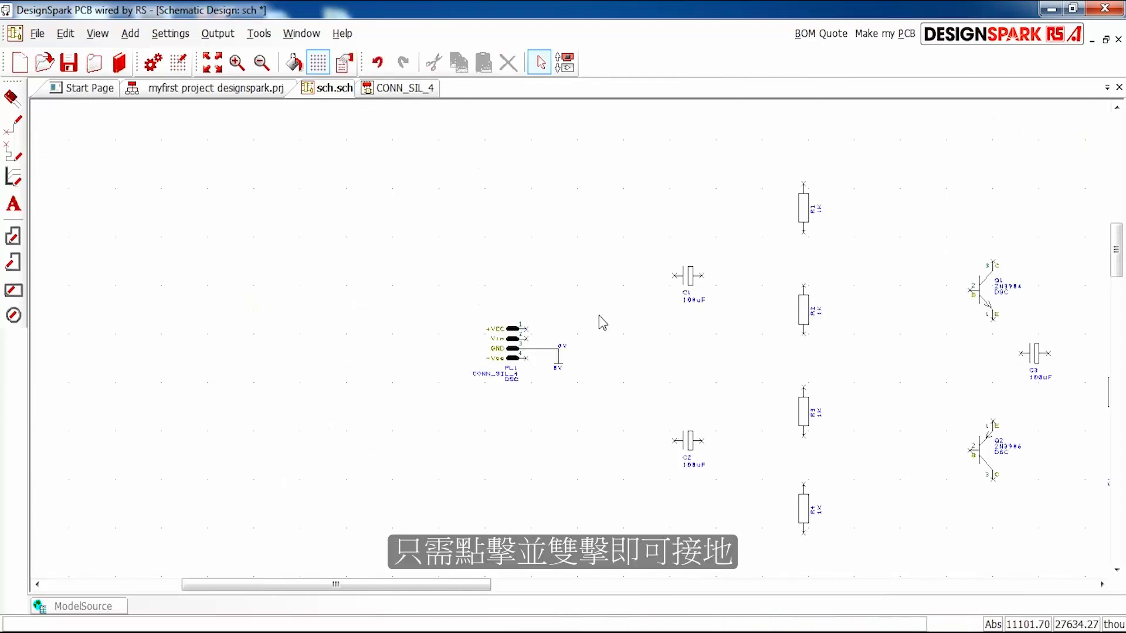
pyautogui.scroll(2, 598, 319)
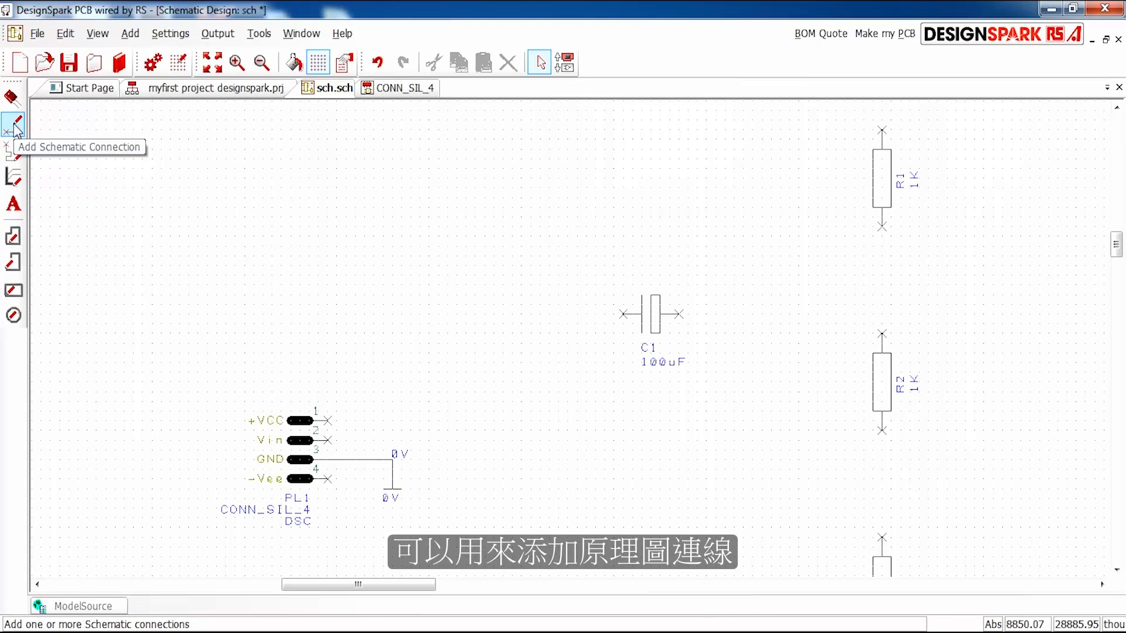
pyautogui.scroll(2, 580, 323)
pyautogui.scroll(-2, 574, 346)
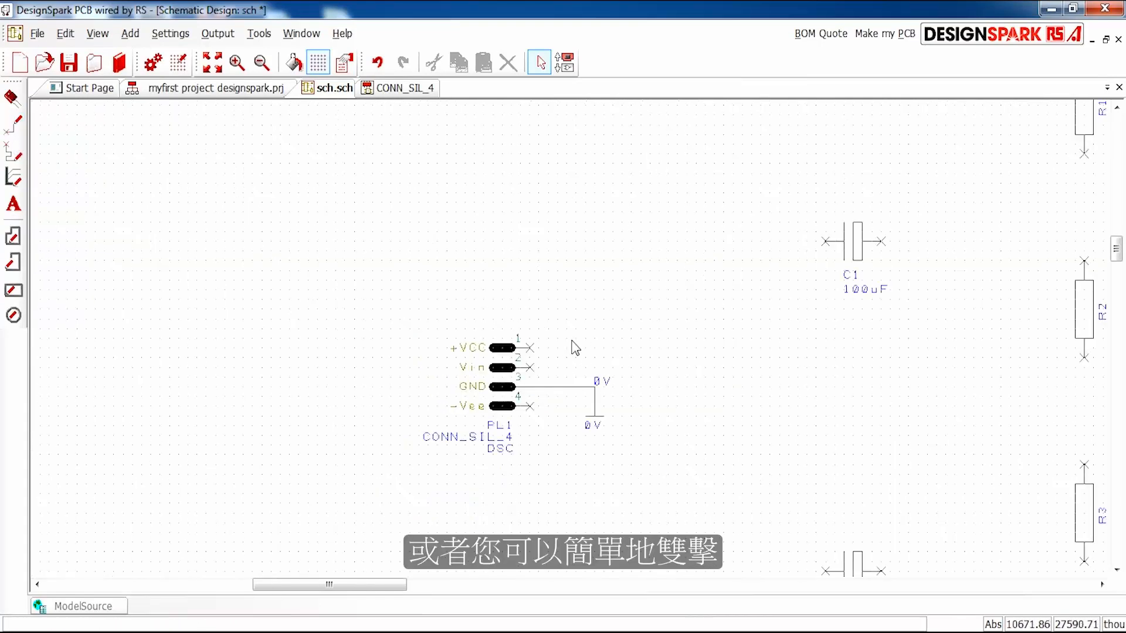
# - Connect the +VCC pin 1 of connector PL1 to the upper end of resistor R1
pyautogui.scroll(-1, 728, 342)
pyautogui.scroll(1, 559, 344)
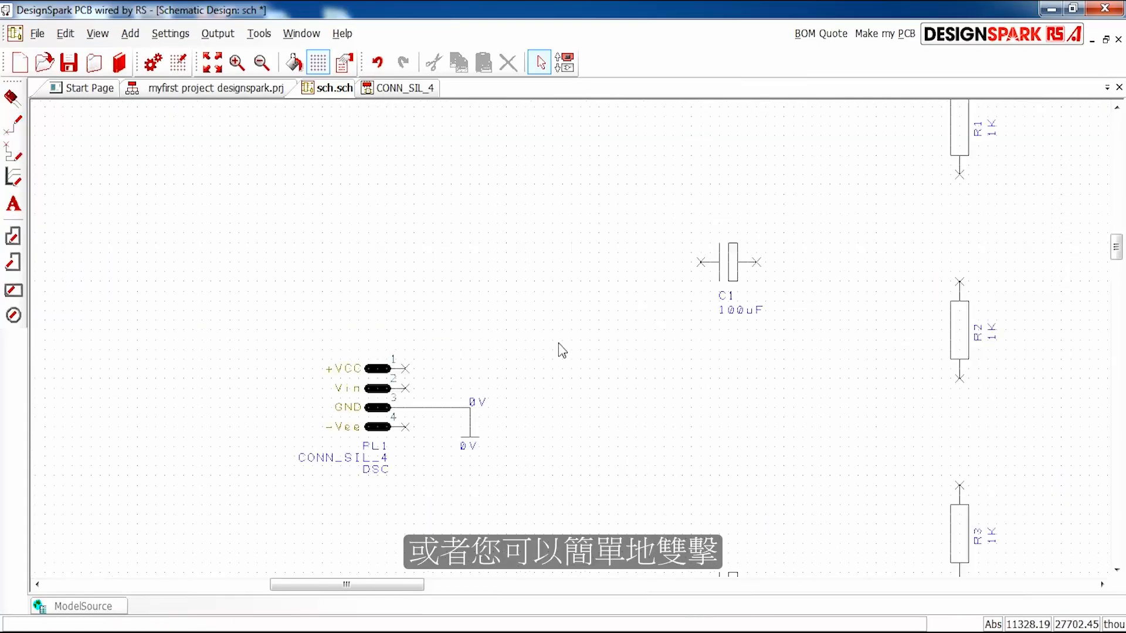
pyautogui.doubleClick(404, 370)
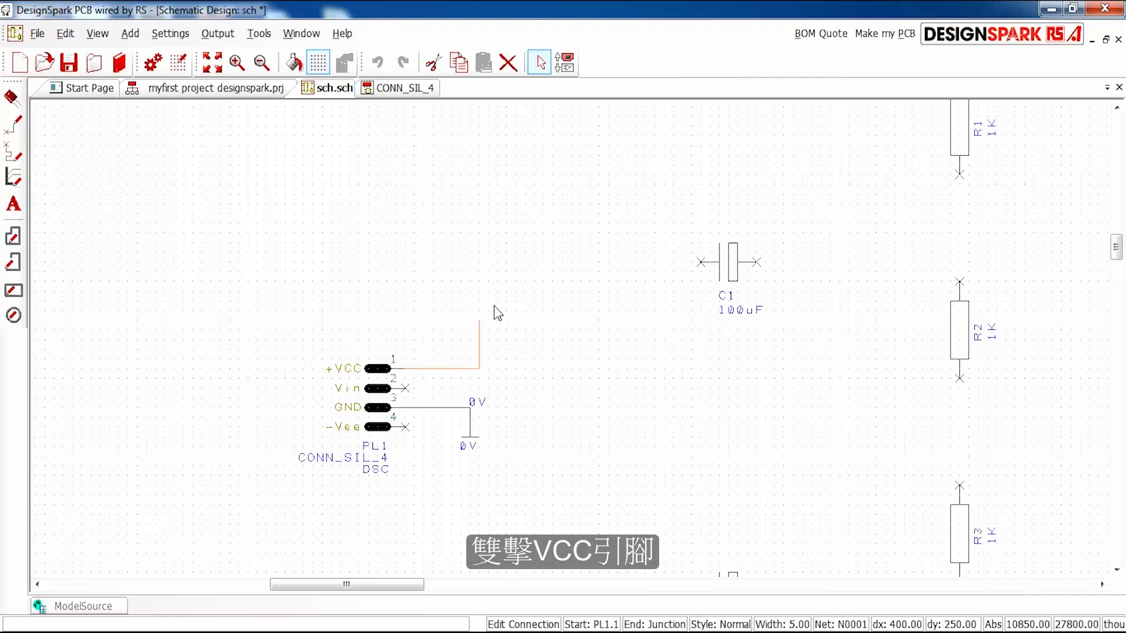
pyautogui.scroll(-2, 495, 308)
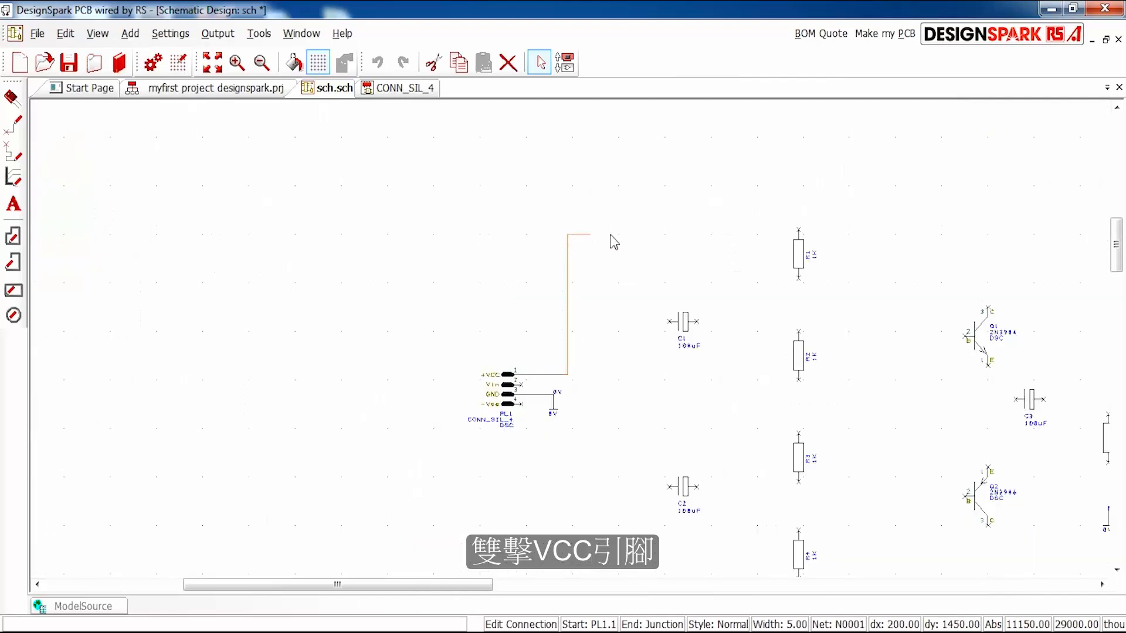
pyautogui.click(799, 231)
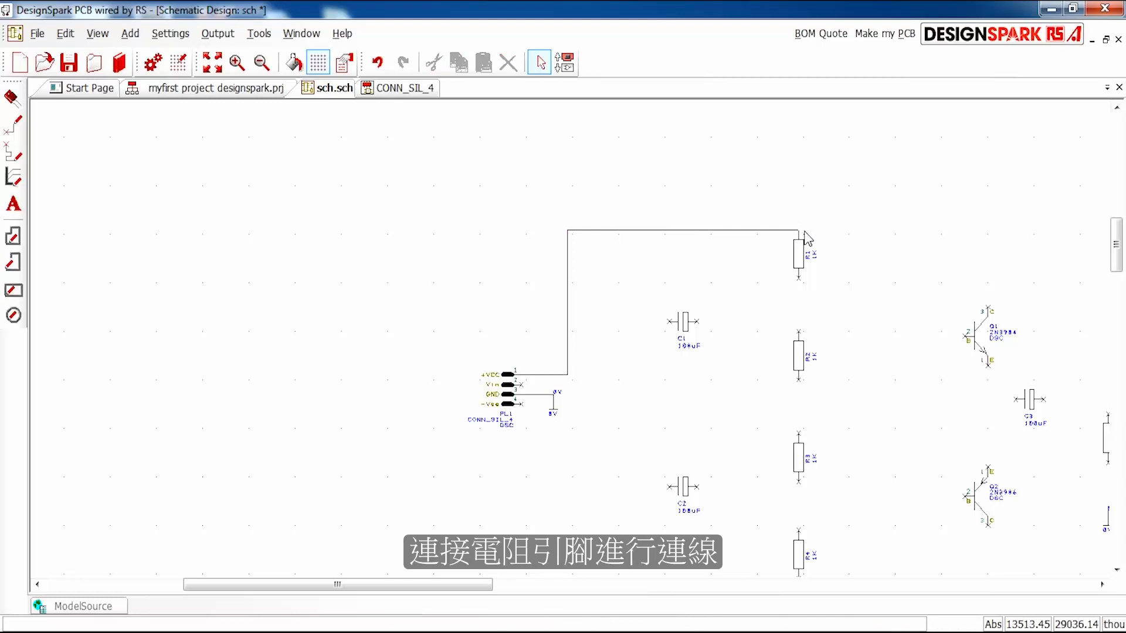
# - Try to extend the wire from the upper end of R1 to collector pin 3 of transistor Q1
pyautogui.moveTo(801, 234); pyautogui.dragTo(989, 313)
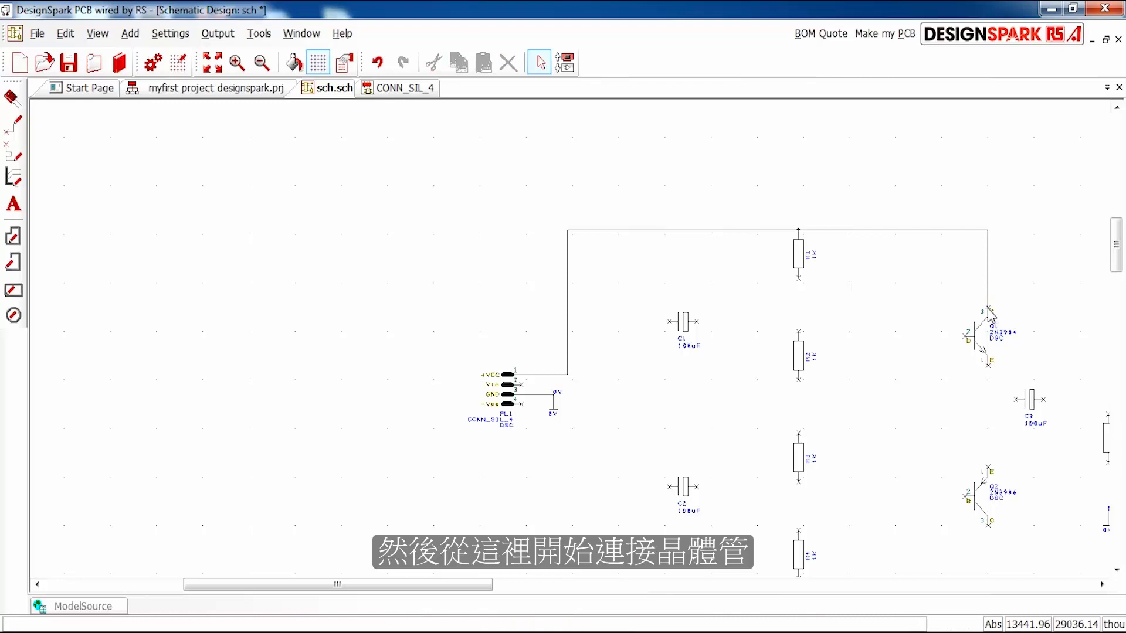
pyautogui.scroll(2, 987, 318)
pyautogui.scroll(2, 593, 353)
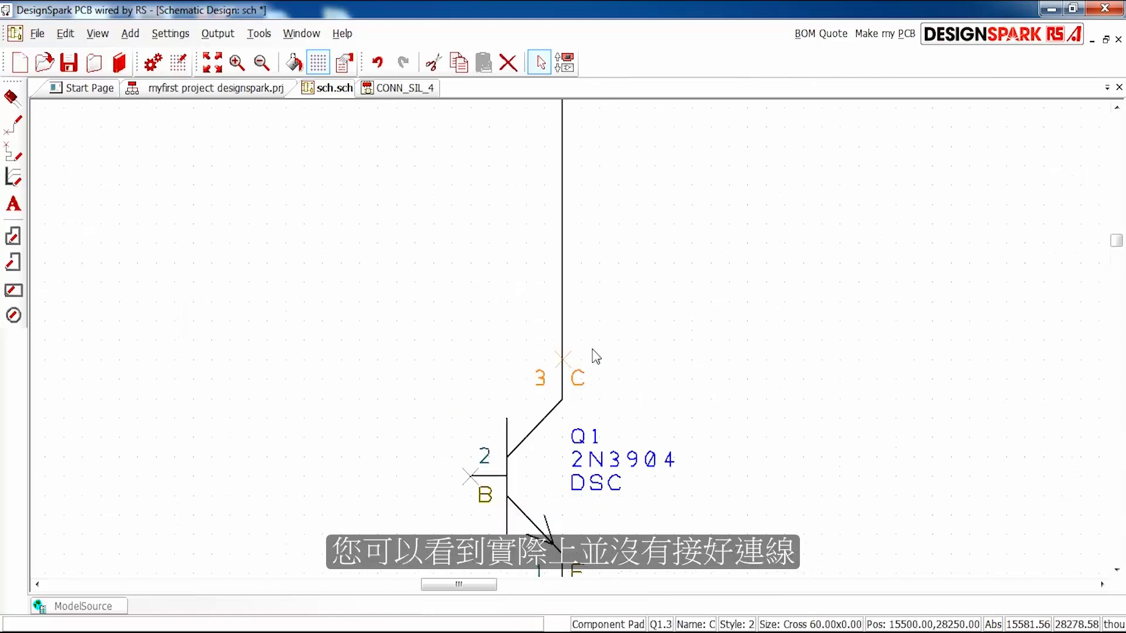
pyautogui.click(563, 350)
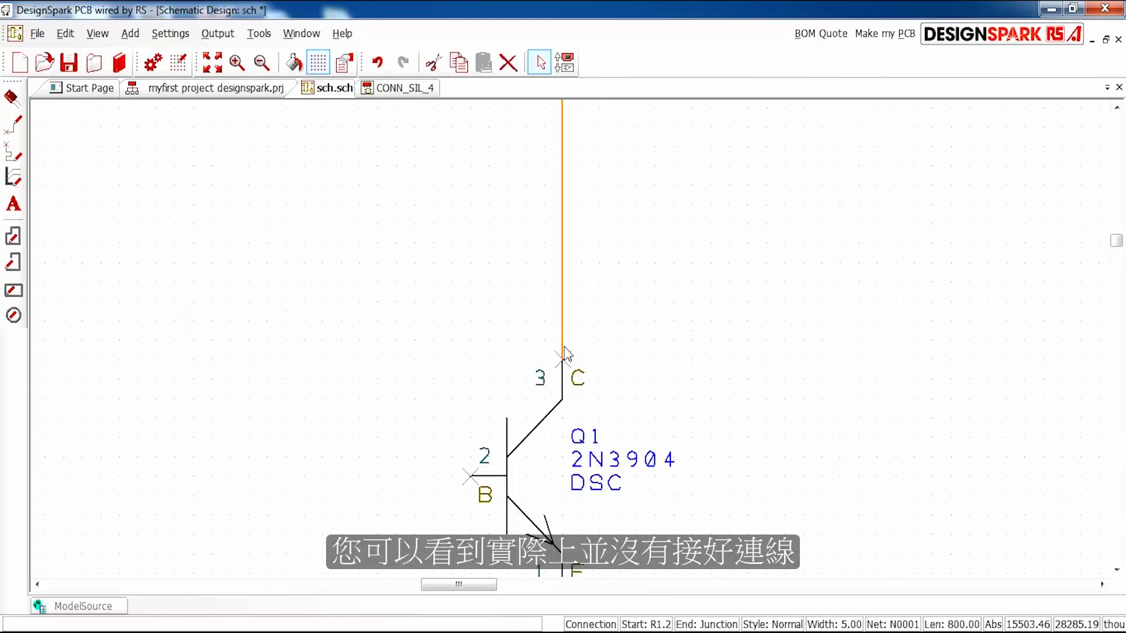
pyautogui.moveTo(563, 353); pyautogui.dragTo(564, 361)
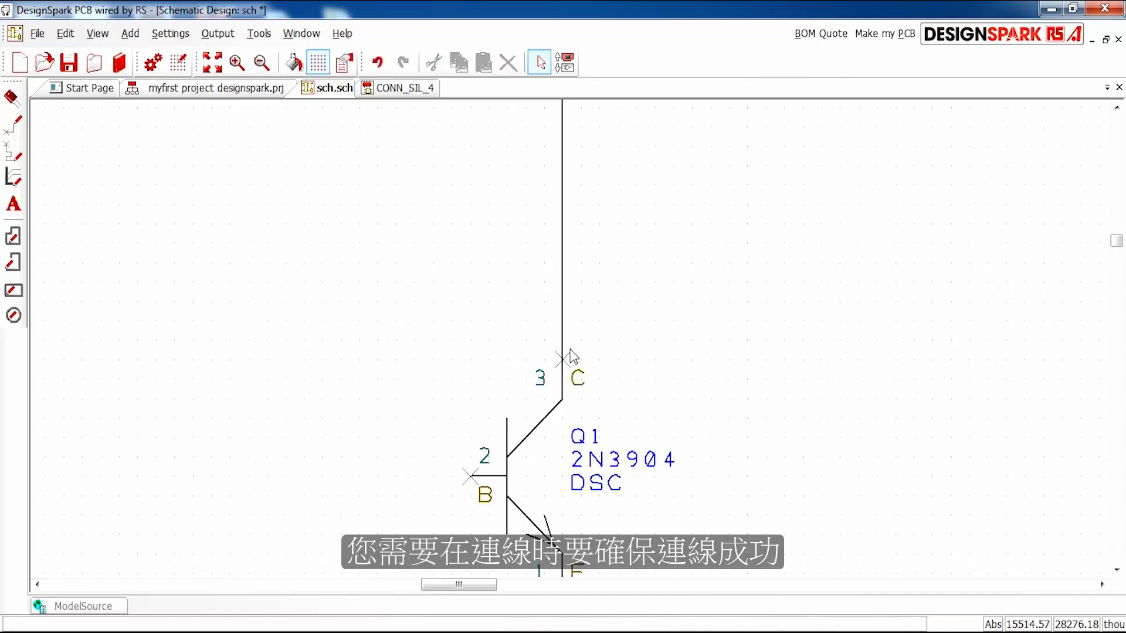
# - Delete the loose wire between R1 and Q1 and redraw it from R1's upper end onto Q1's collector pin 3
pyautogui.scroll(-2, 573, 357)
pyautogui.hotkey('ctrl', 'z')
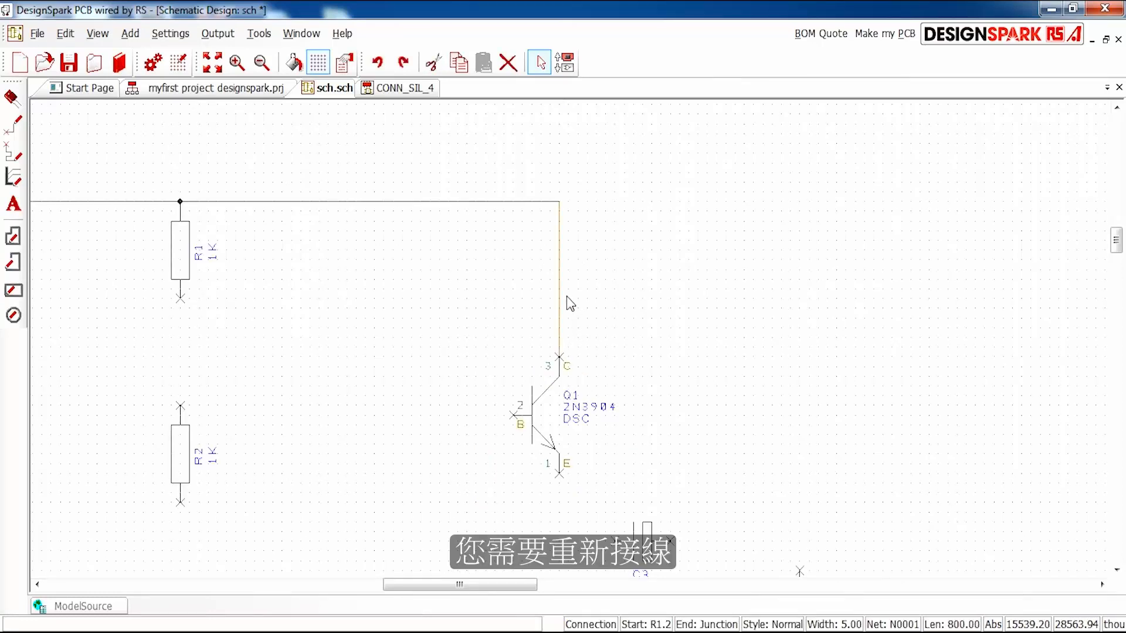
pyautogui.press('Delete')
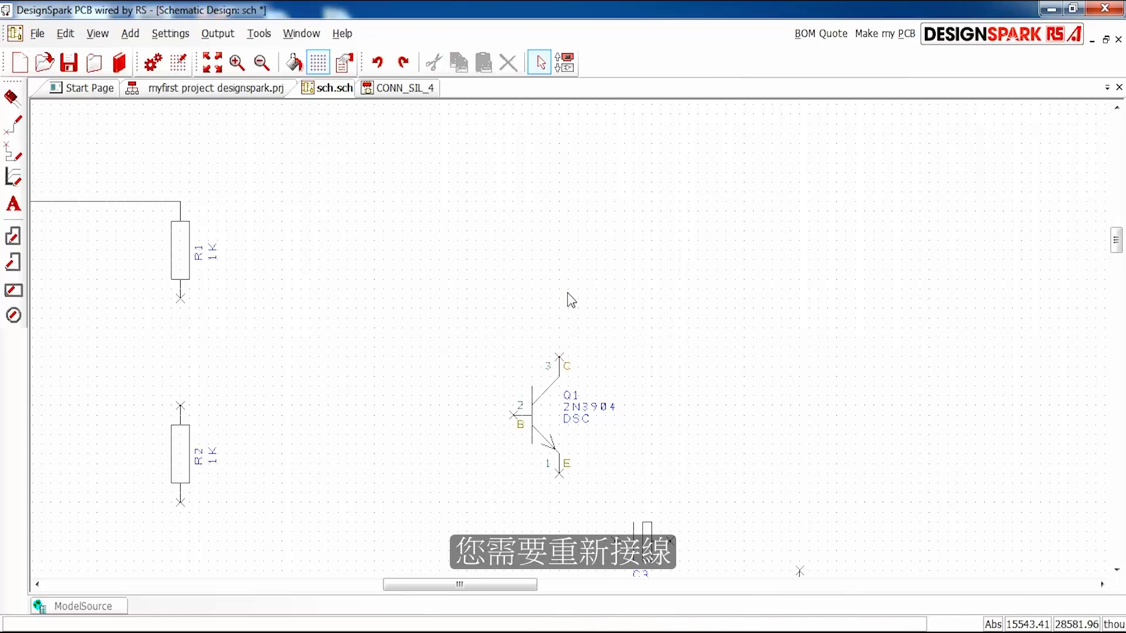
pyautogui.doubleClick(181, 203)
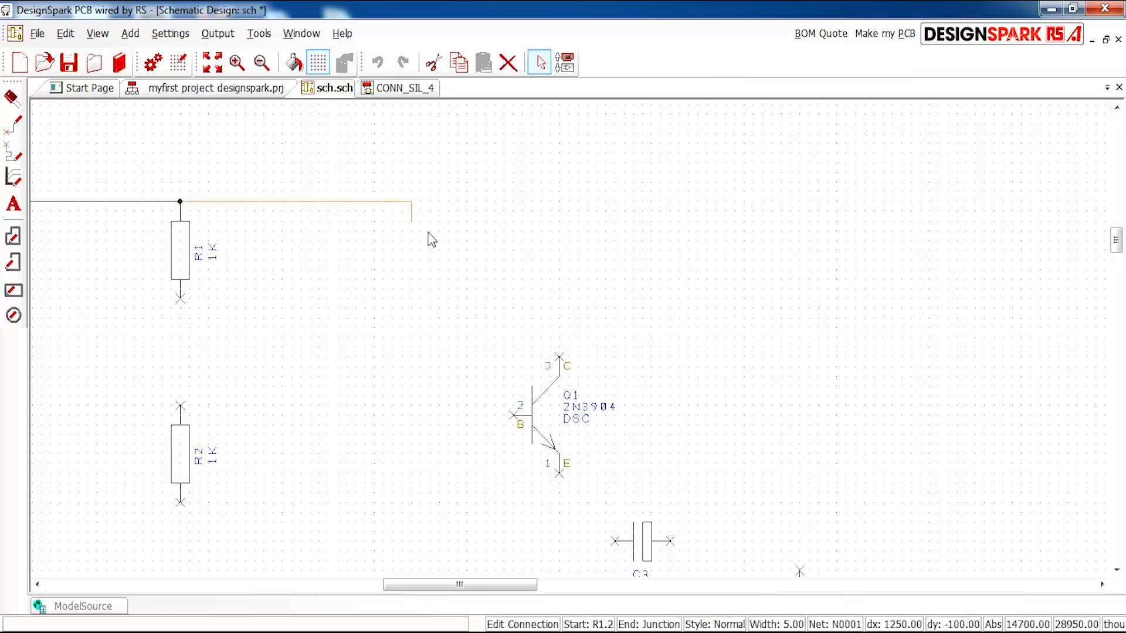
pyautogui.click(559, 355)
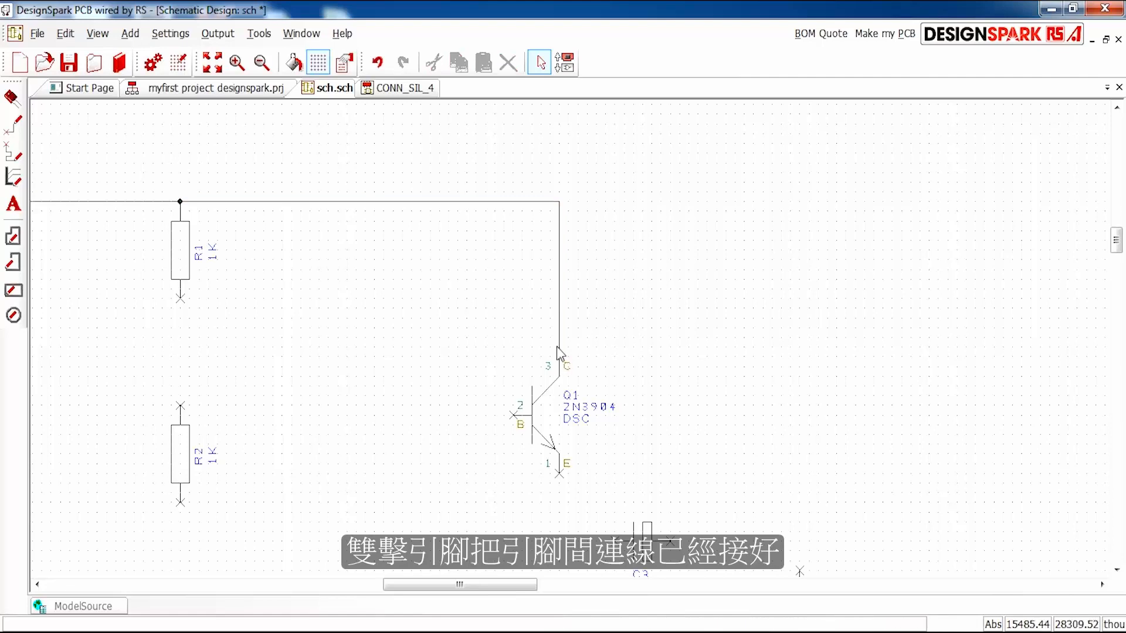
# - Connect the left pin of capacitor C1 to the left pin of capacitor C2, routing the wire on the connector's side
pyautogui.scroll(-1, 354, 429)
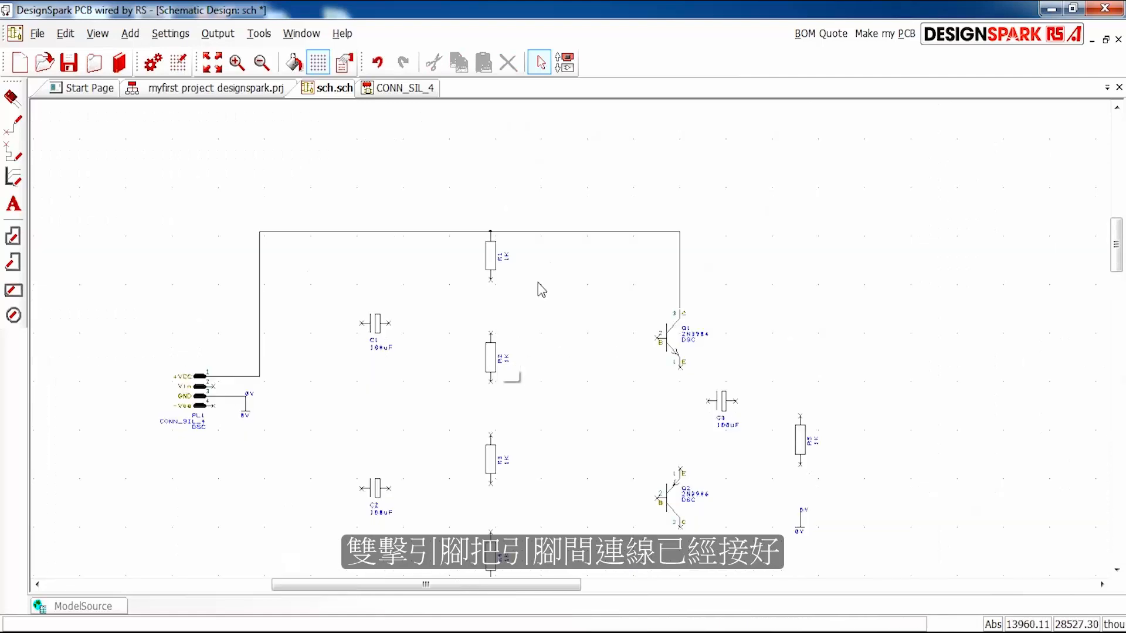
pyautogui.scroll(1, 317, 412)
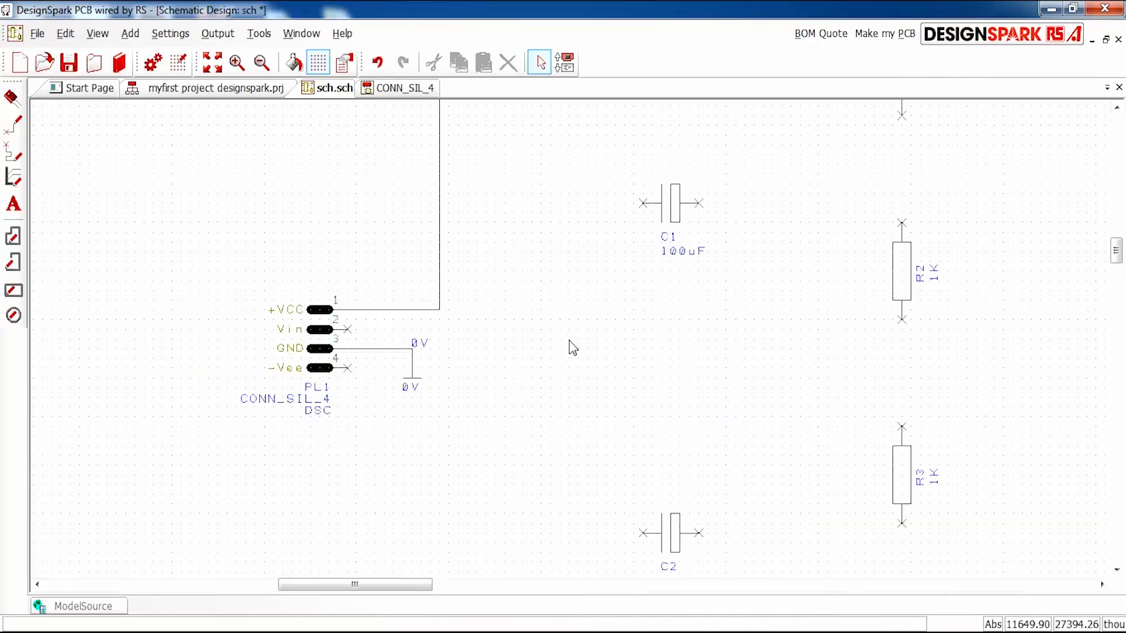
pyautogui.scroll(-1, 636, 365)
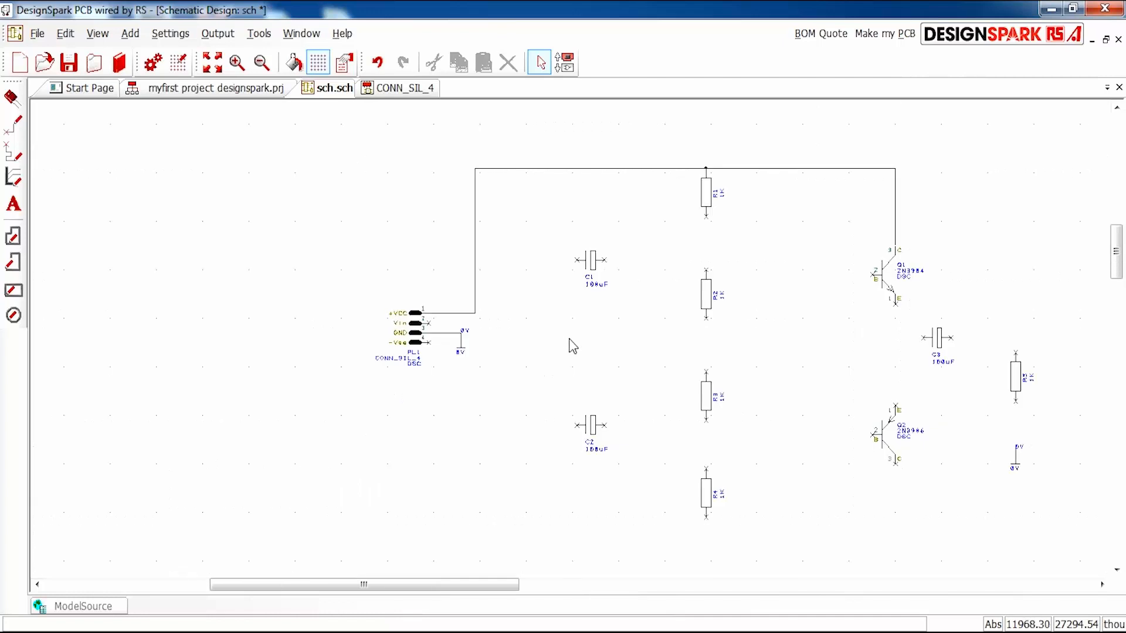
pyautogui.click(578, 262)
pyautogui.click(540, 430)
pyautogui.click(570, 432)
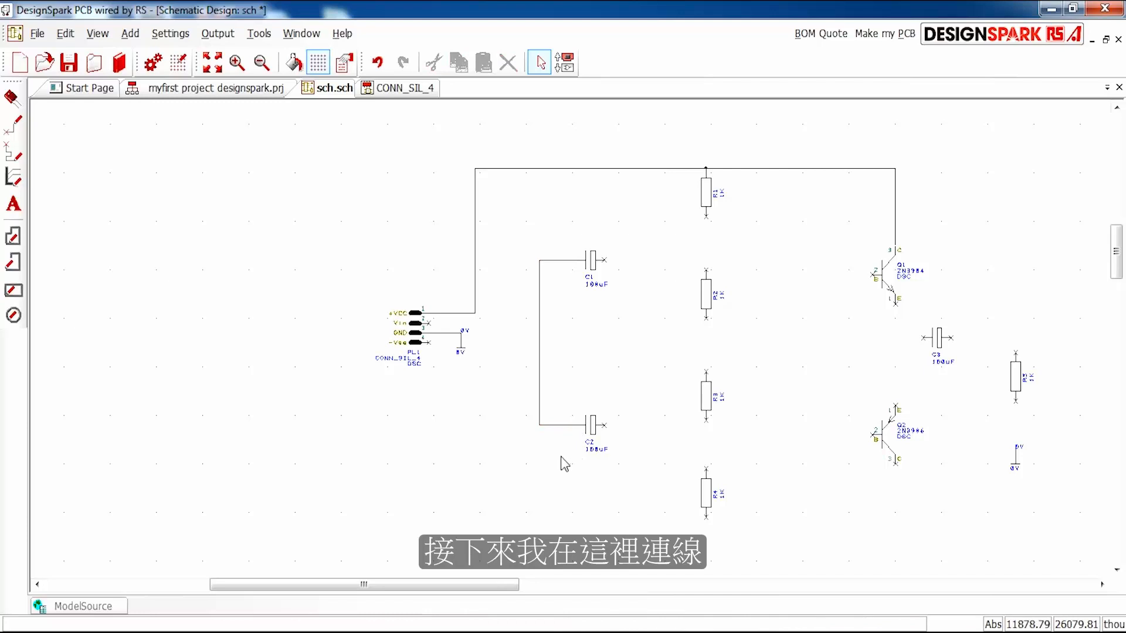
# - Wire PL1's Vin pin 2 to the connection between C1 and C2, and its -Vee pin 4 to the lower end of R4
pyautogui.click(428, 323)
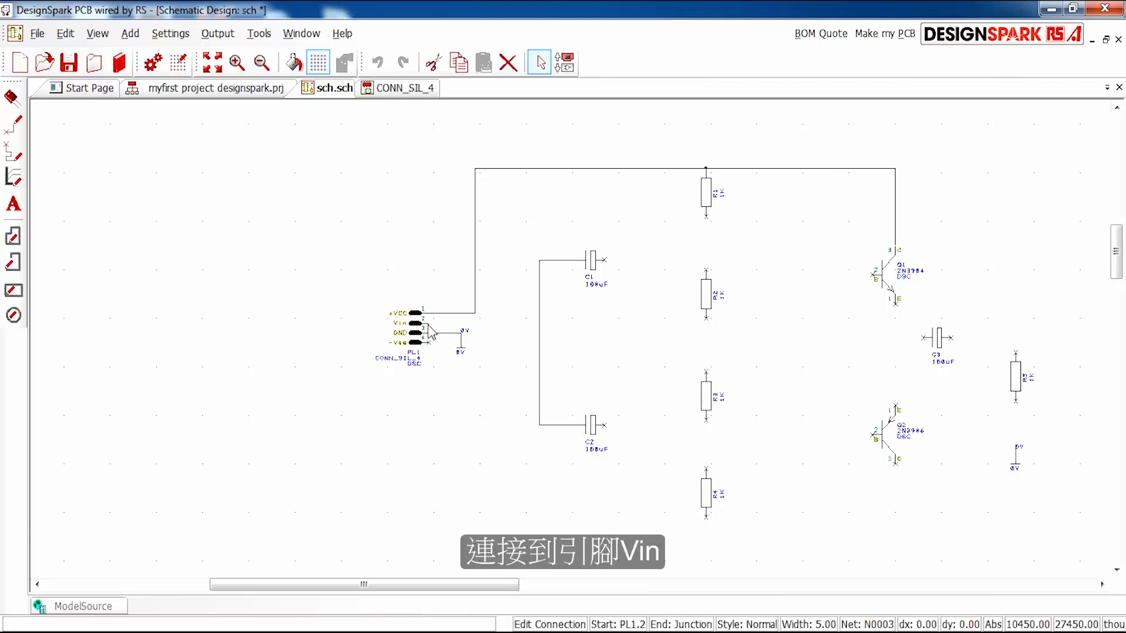
pyautogui.click(540, 324)
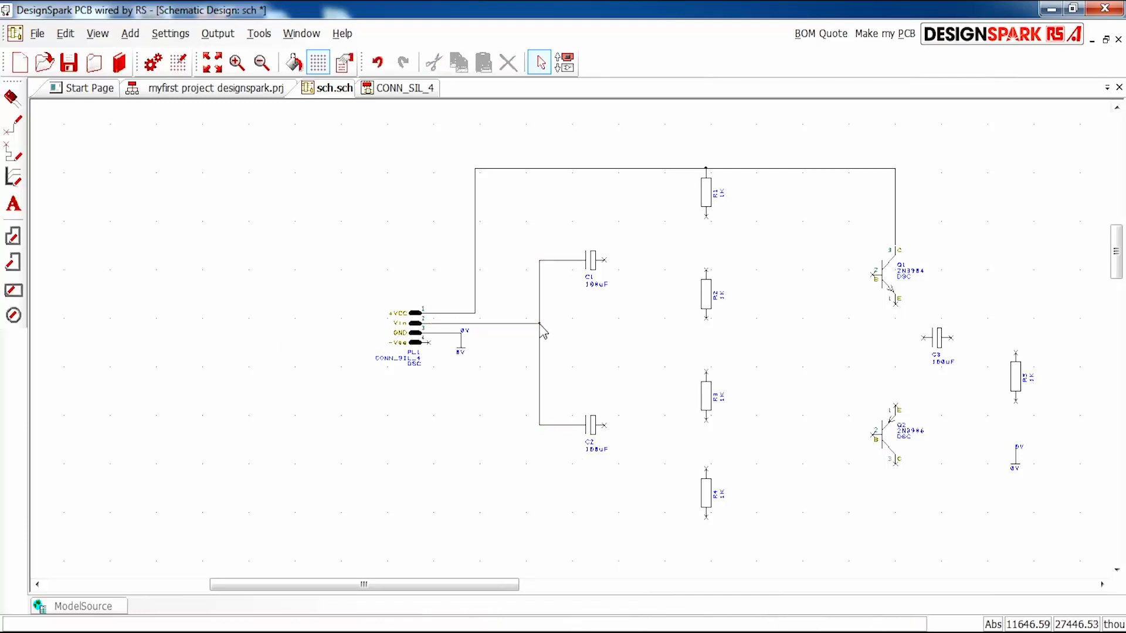
pyautogui.click(430, 342)
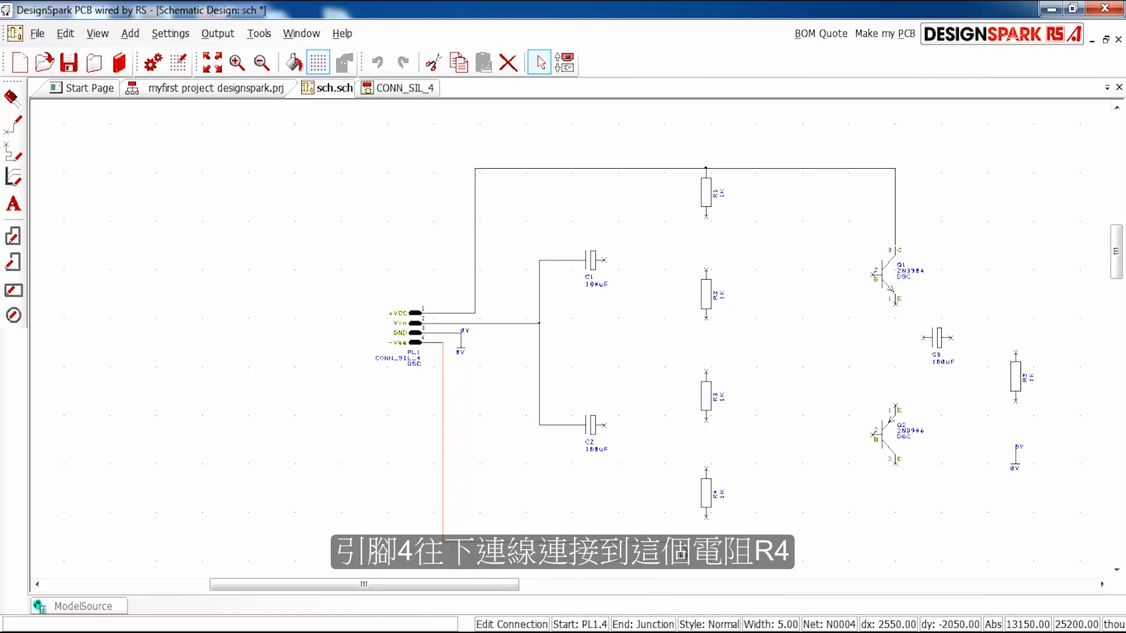
pyautogui.click(707, 519)
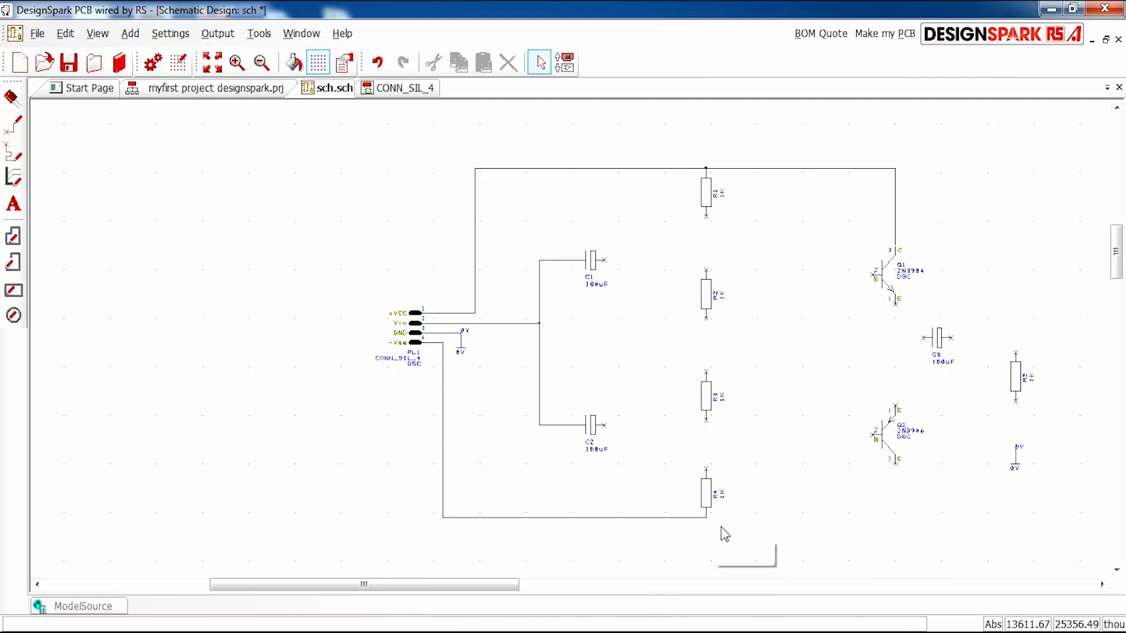
# - Try to extend the wire from the lower end of R4 to collector pin 3 of transistor Q2
pyautogui.click(707, 521)
pyautogui.click(900, 518)
pyautogui.click(897, 469)
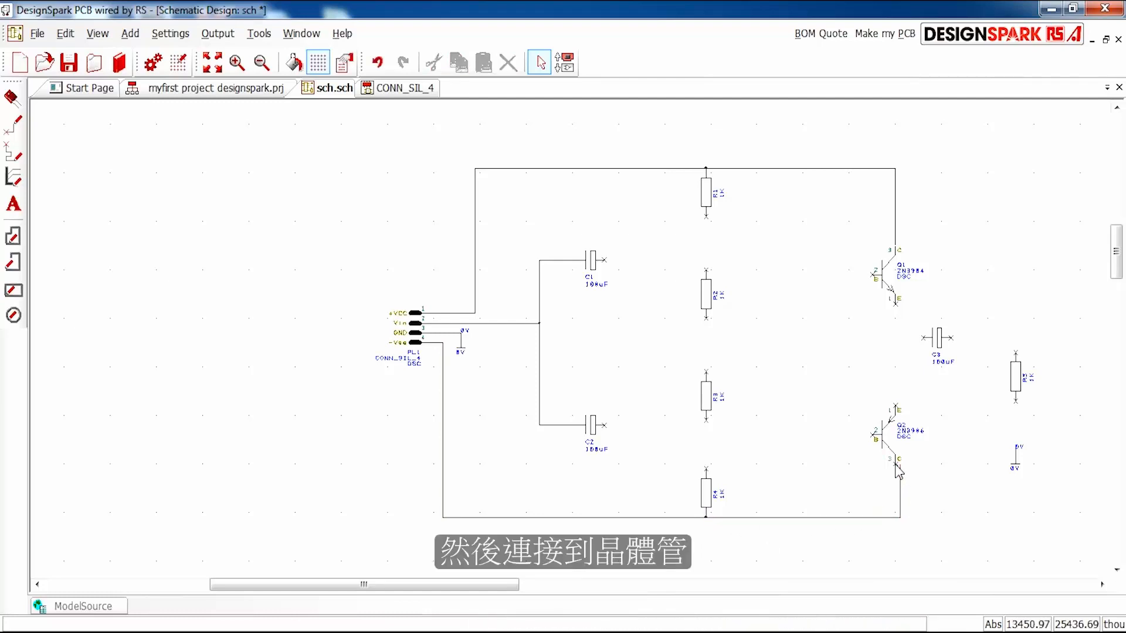
pyautogui.moveTo(926, 504); pyautogui.dragTo(573, 347, button='middle')
pyautogui.scroll(3, 593, 342)
pyautogui.scroll(-3, 573, 346)
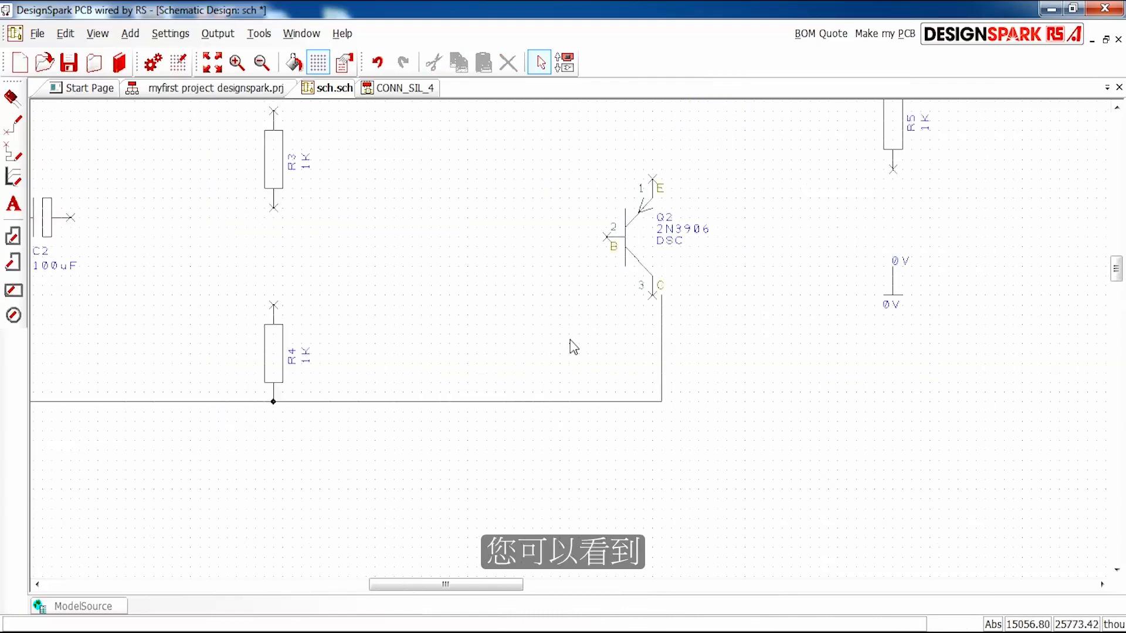
# - Undo the misaligned wire near Q2 and redraw it from R4's lower end onto Q2's collector pin 3
pyautogui.scroll(3, 577, 343)
pyautogui.hotkey('ctrl', 'z')
pyautogui.scroll(-2, 523, 350)
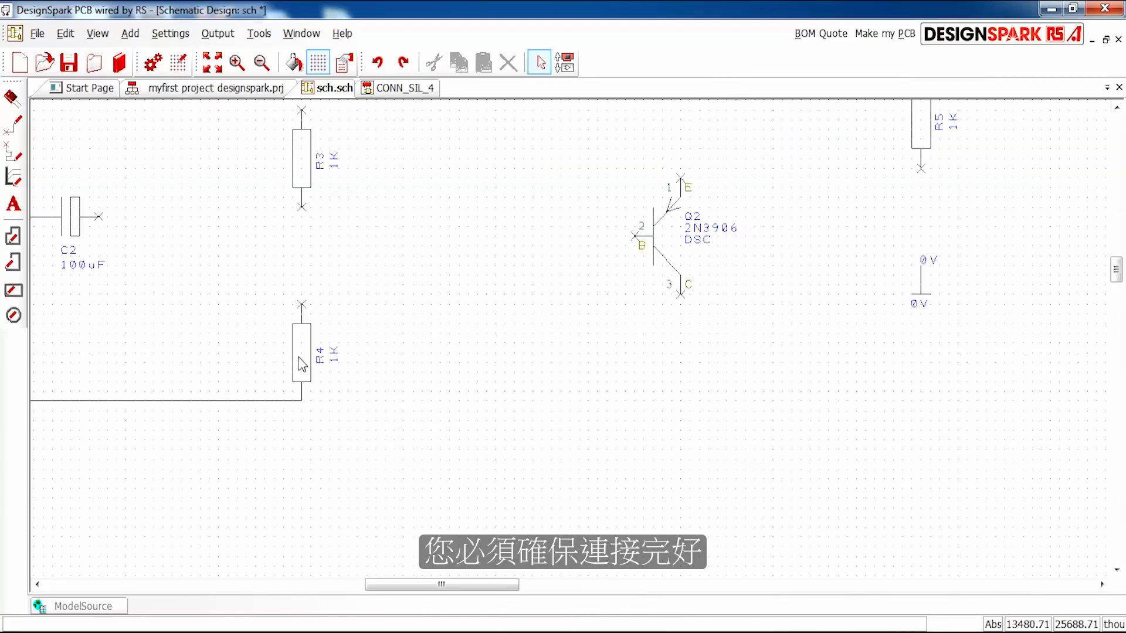
pyautogui.click(302, 401)
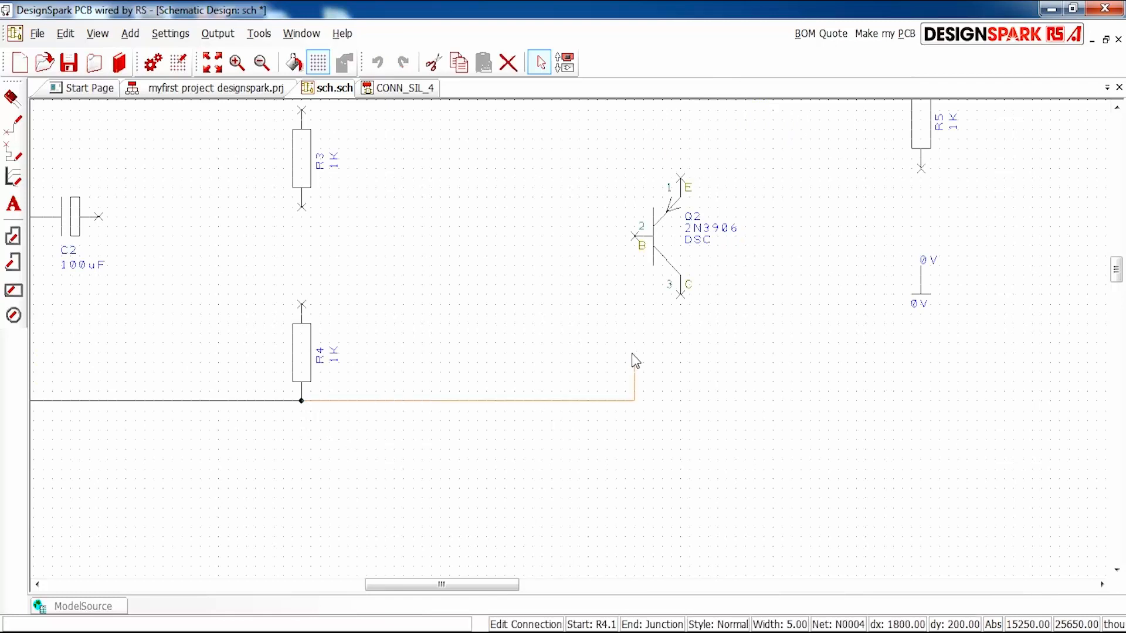
pyautogui.click(679, 299)
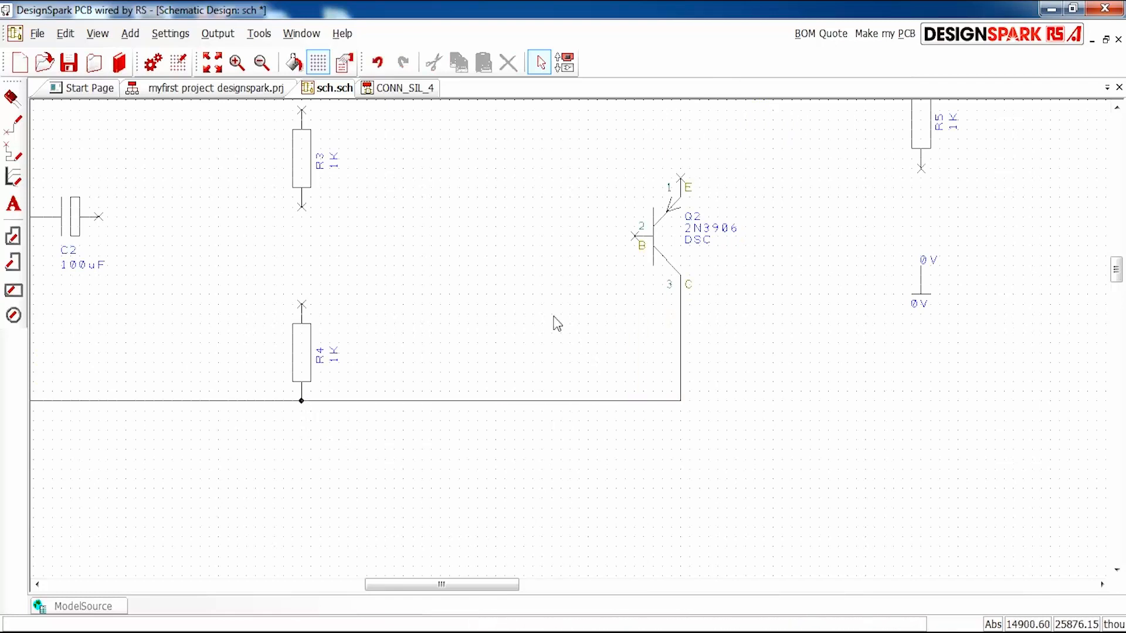
# - Connect emitter pin 1 of transistor Q1 to emitter pin 1 of transistor Q2
pyautogui.scroll(-2, 571, 333)
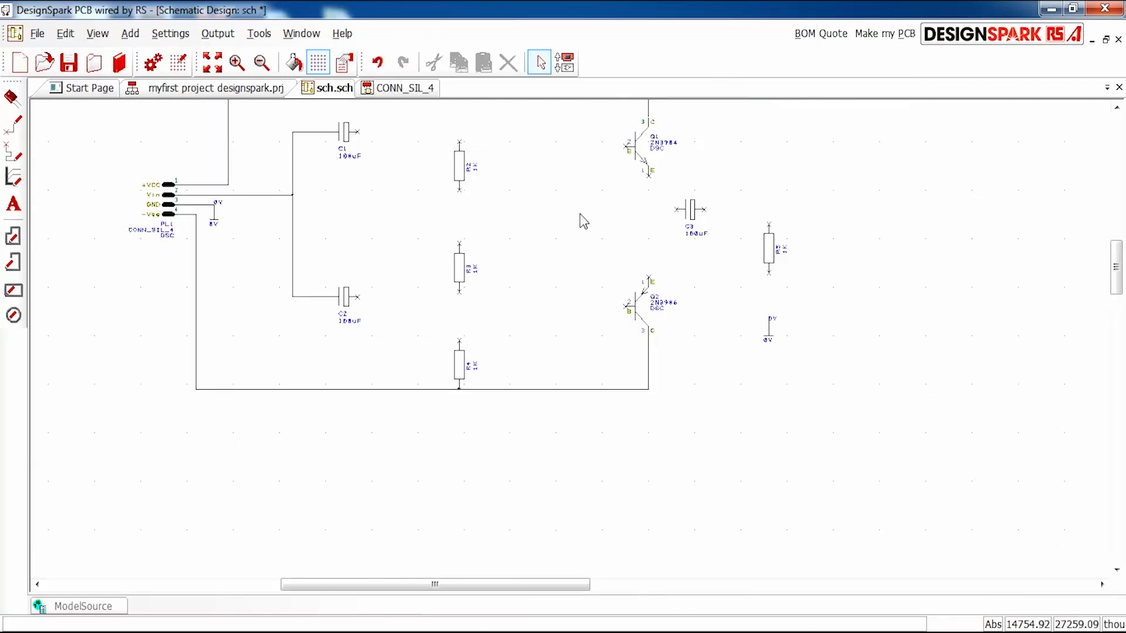
pyautogui.scroll(2, 673, 206)
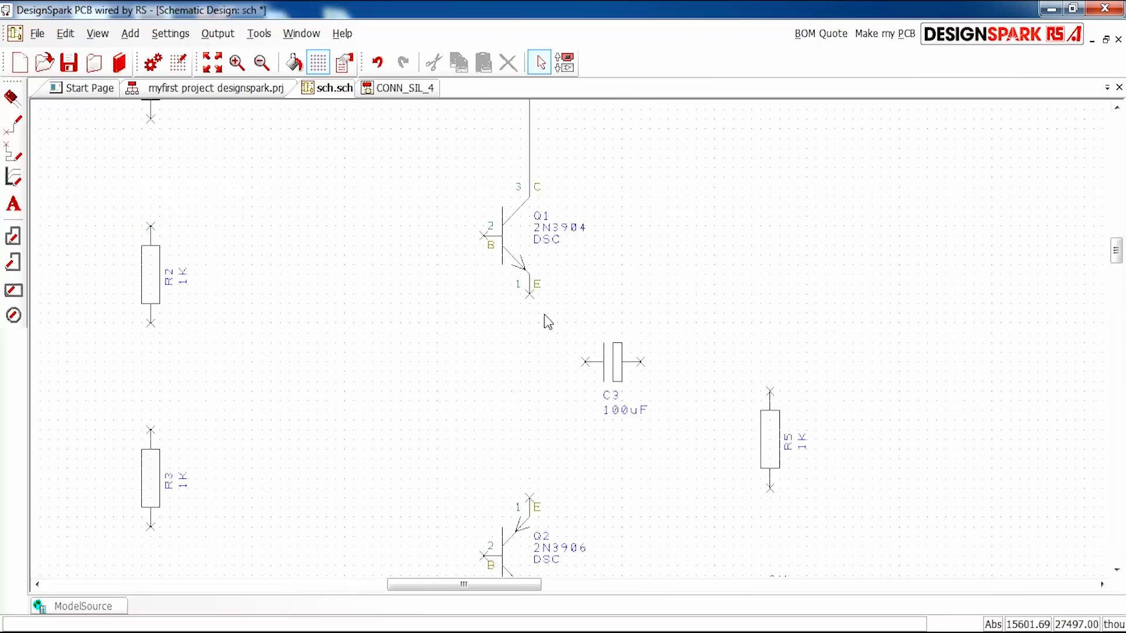
pyautogui.click(530, 295)
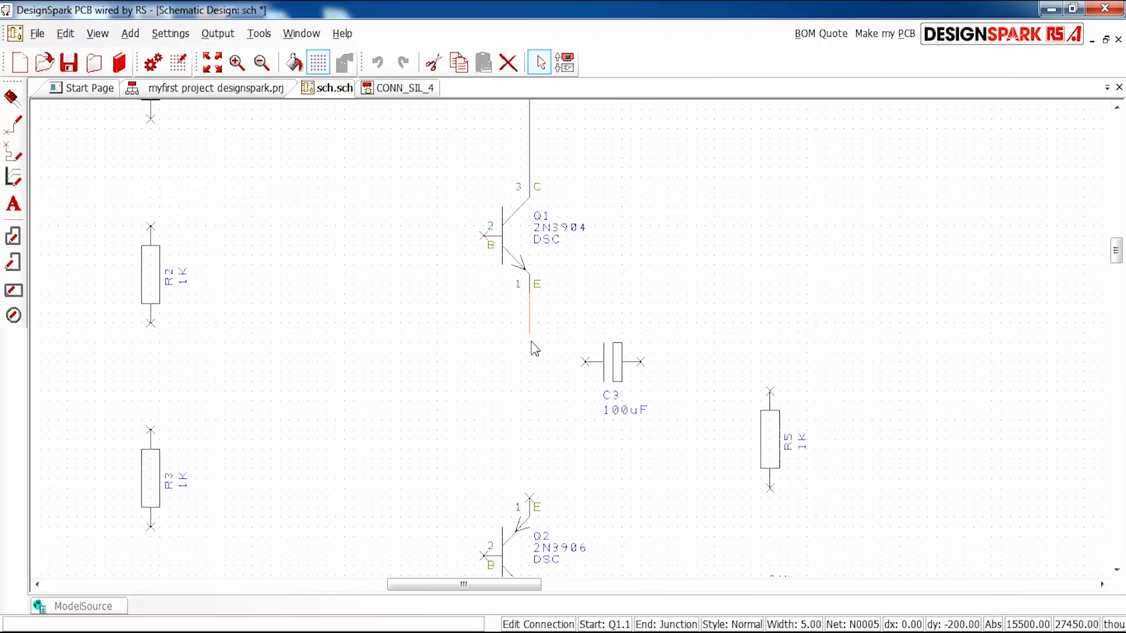
pyautogui.click(531, 500)
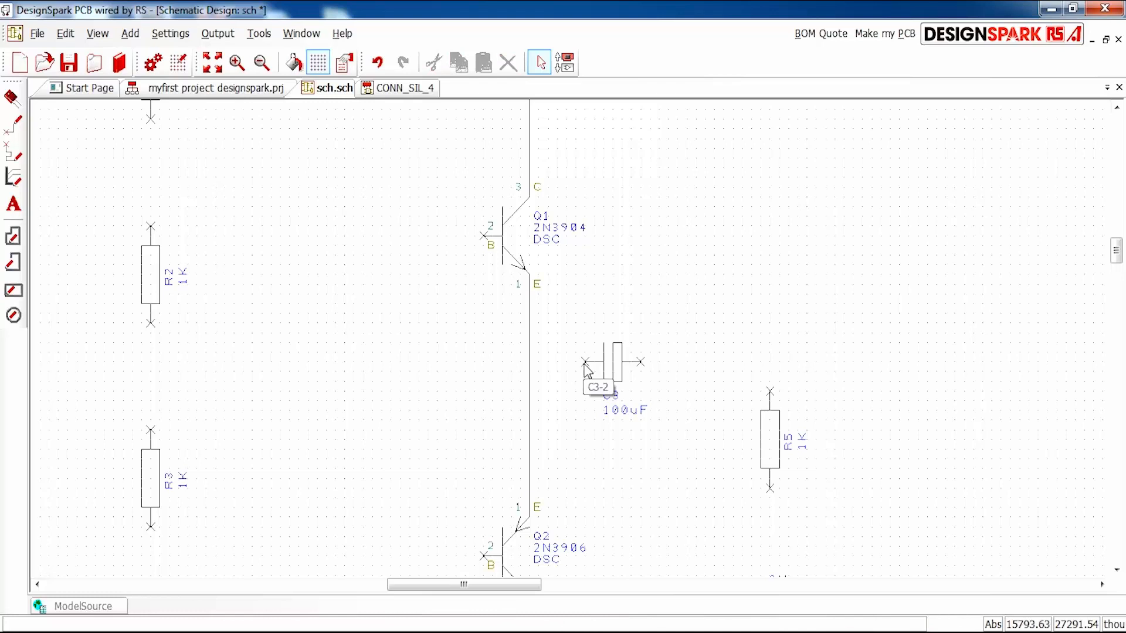
# - Flip capacitor C3 horizontally and connect its left pin to the wire between the Q1 and Q2 emitters
pyautogui.click(622, 370)
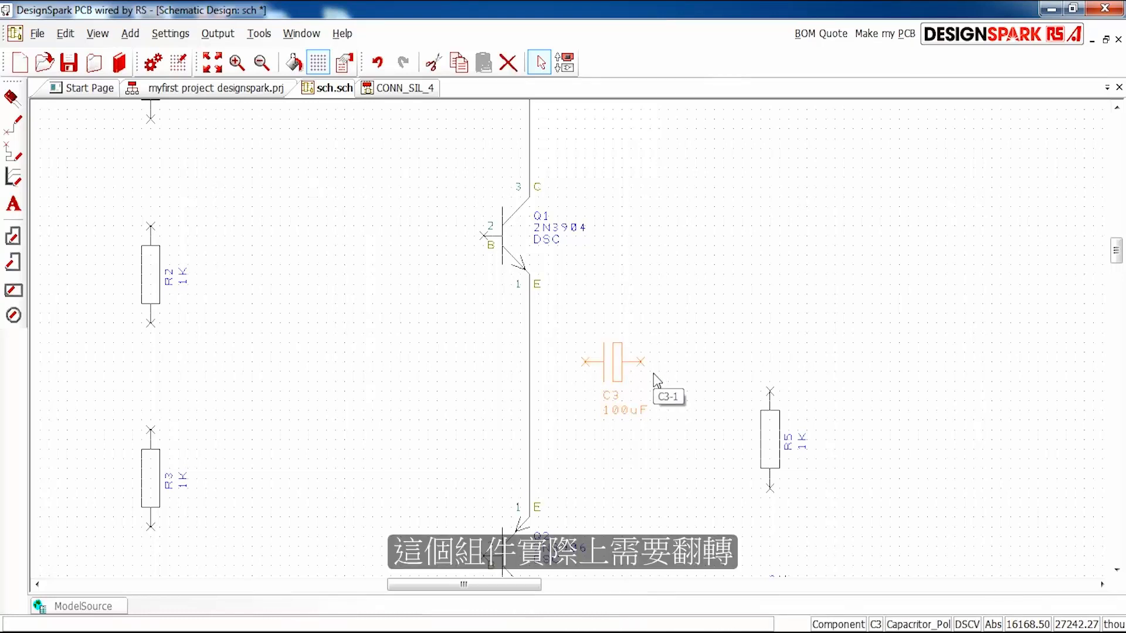
pyautogui.press('f')
pyautogui.moveTo(559, 370)
pyautogui.mouseDown()
pyautogui.moveTo(655, 374)
pyautogui.moveTo(531, 380)
pyautogui.mouseUp()
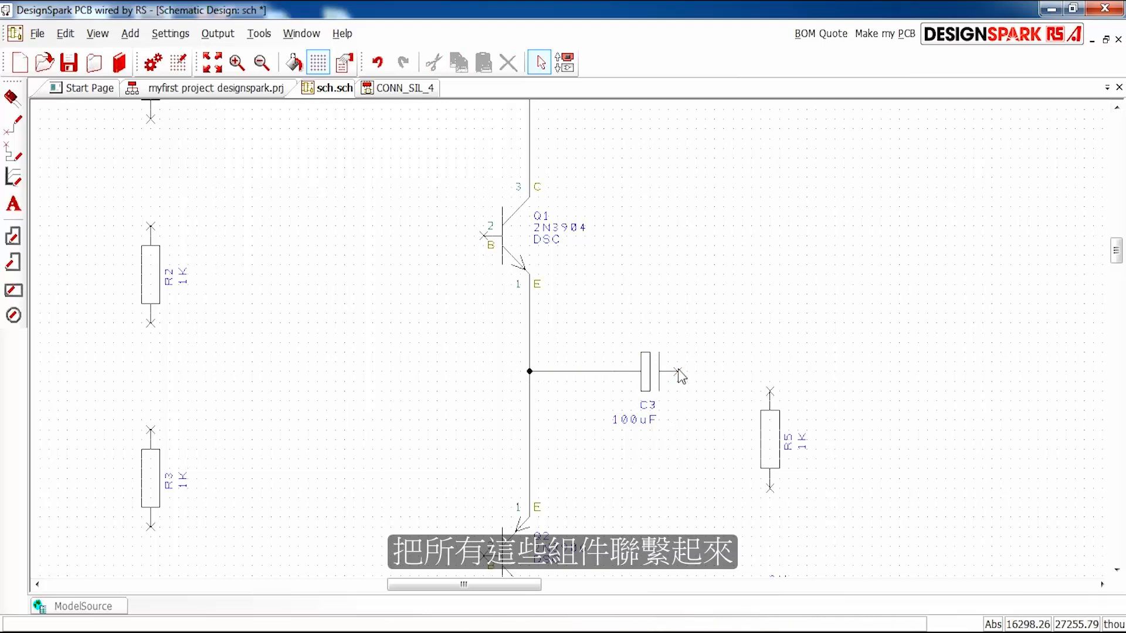
# - Connect C3's free pin to the upper end of R5, and the lower end of R5 to the 0V ground symbol below it
pyautogui.moveTo(679, 374); pyautogui.dragTo(770, 390)
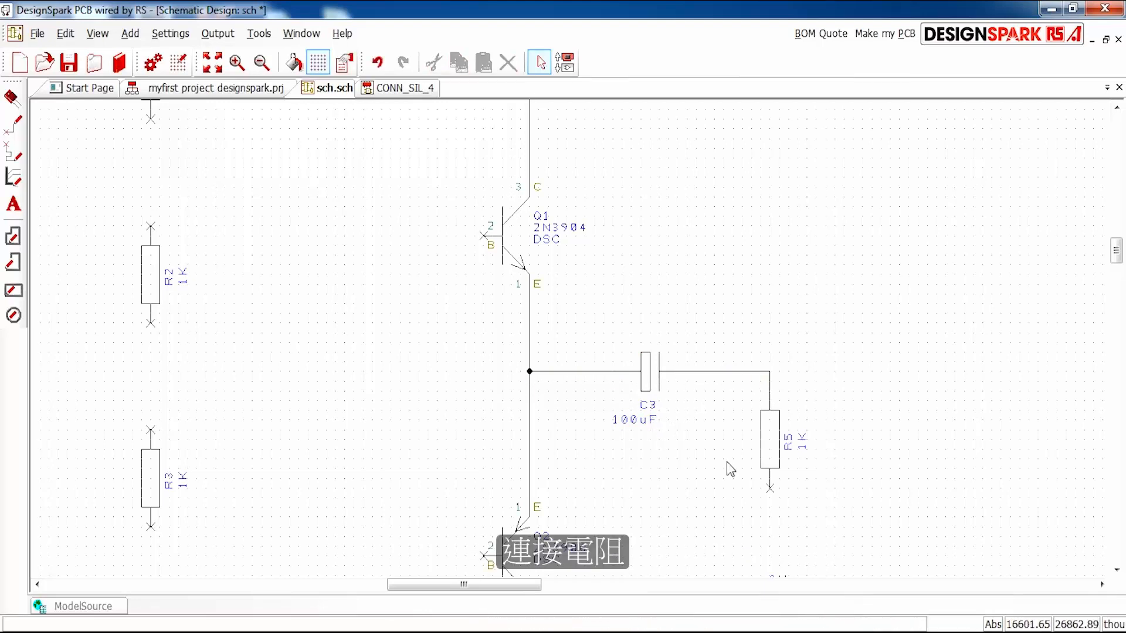
pyautogui.scroll(-2, 596, 394)
pyautogui.scroll(2, 586, 253)
pyautogui.moveTo(561, 270); pyautogui.dragTo(560, 364)
pyautogui.scroll(-2, 578, 389)
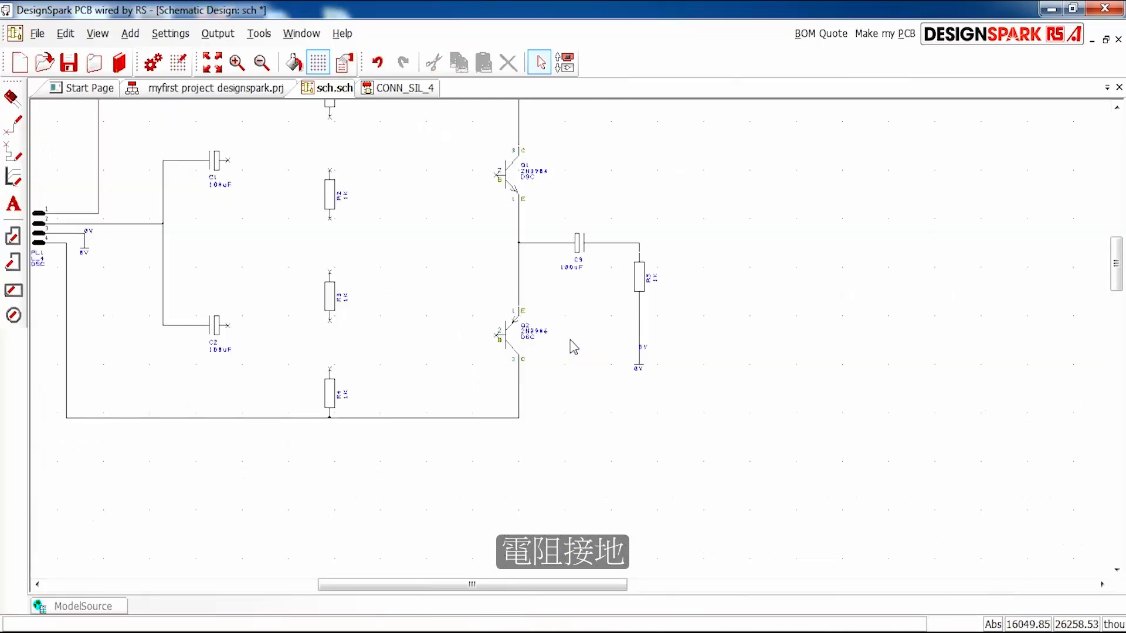
pyautogui.scroll(-2, 573, 345)
pyautogui.scroll(2, 485, 309)
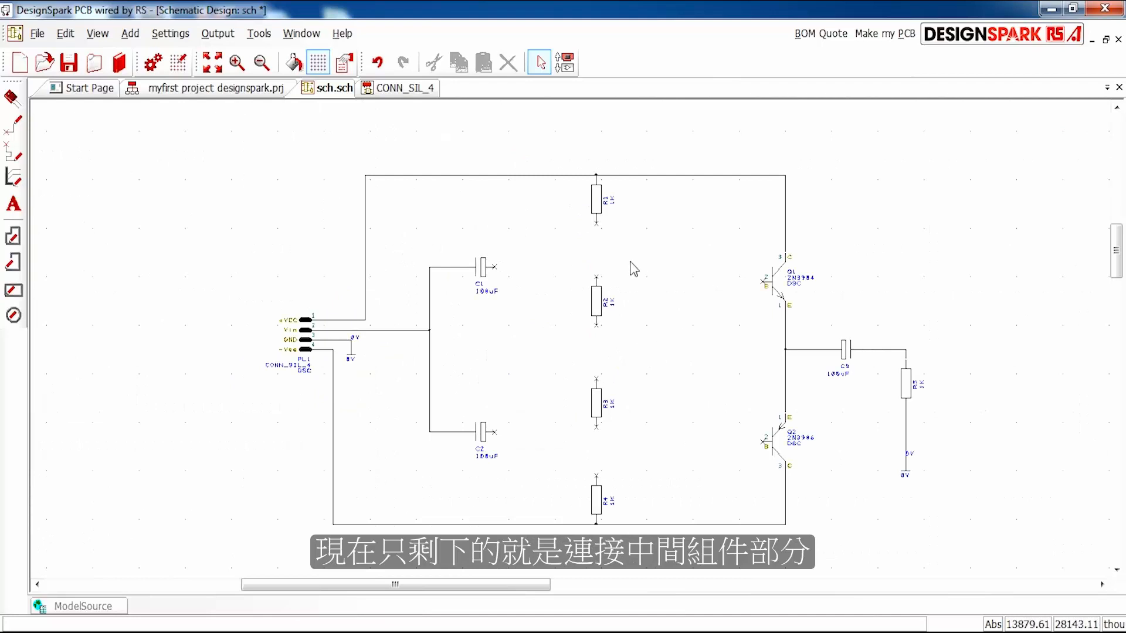
pyautogui.scroll(-2, 611, 272)
pyautogui.scroll(4, 580, 316)
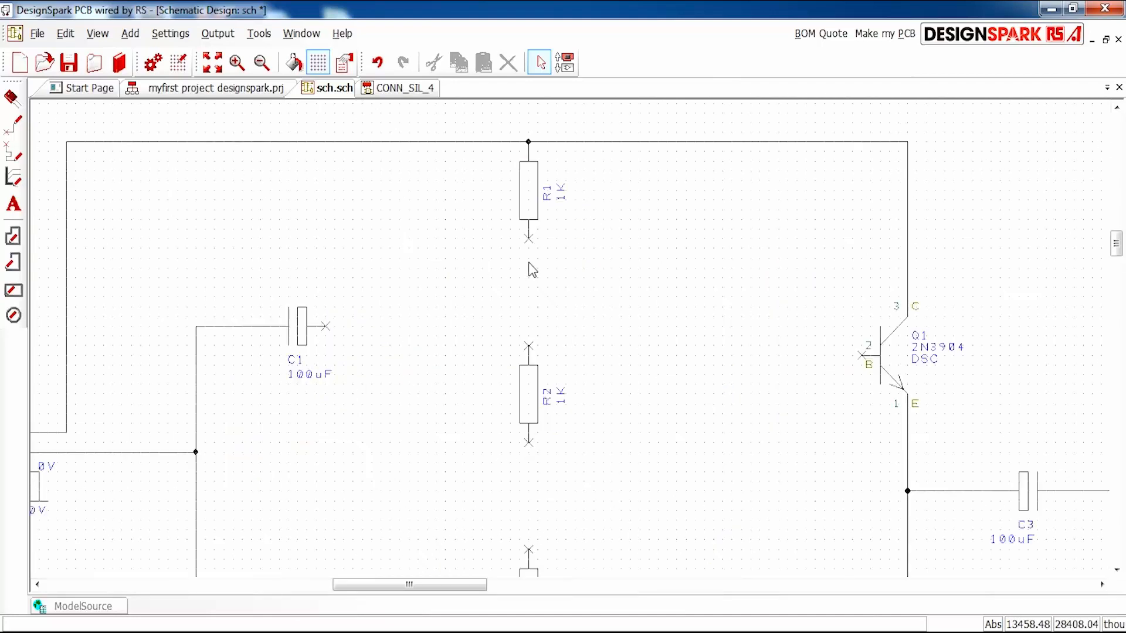
# - Wire resistors R1, R2, R3 and R4 in series, joining each resistor's lower end to the next one's upper end
pyautogui.moveTo(529, 242)
pyautogui.mouseDown()
pyautogui.moveTo(528, 346)
pyautogui.moveTo(587, 376)
pyautogui.moveTo(526, 348)
pyautogui.mouseUp()
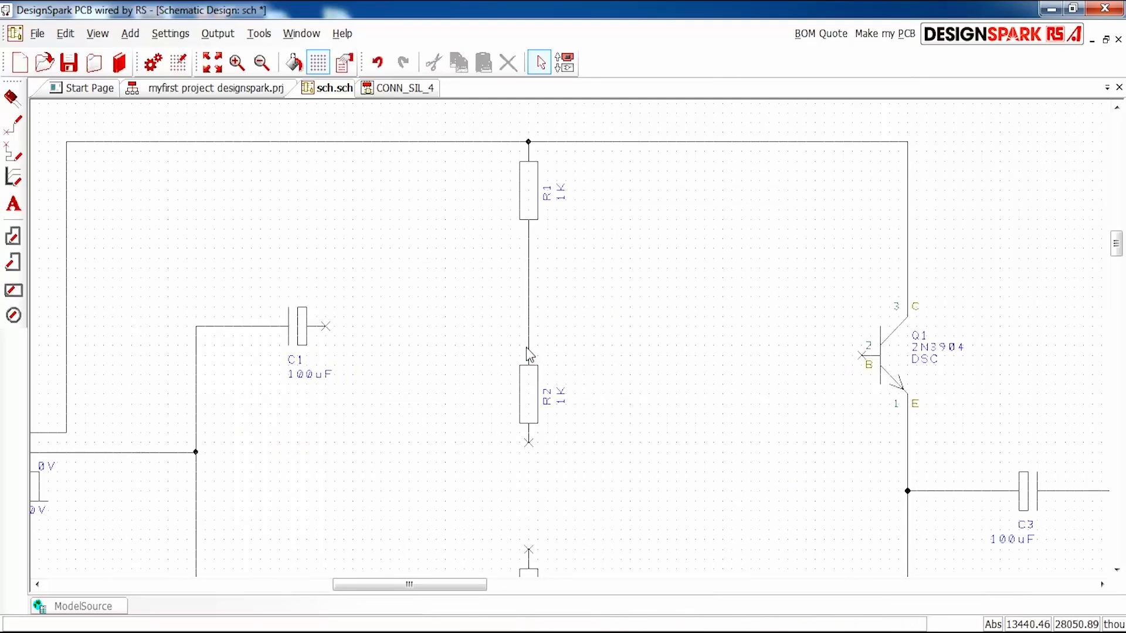
pyautogui.scroll(-5, 566, 496)
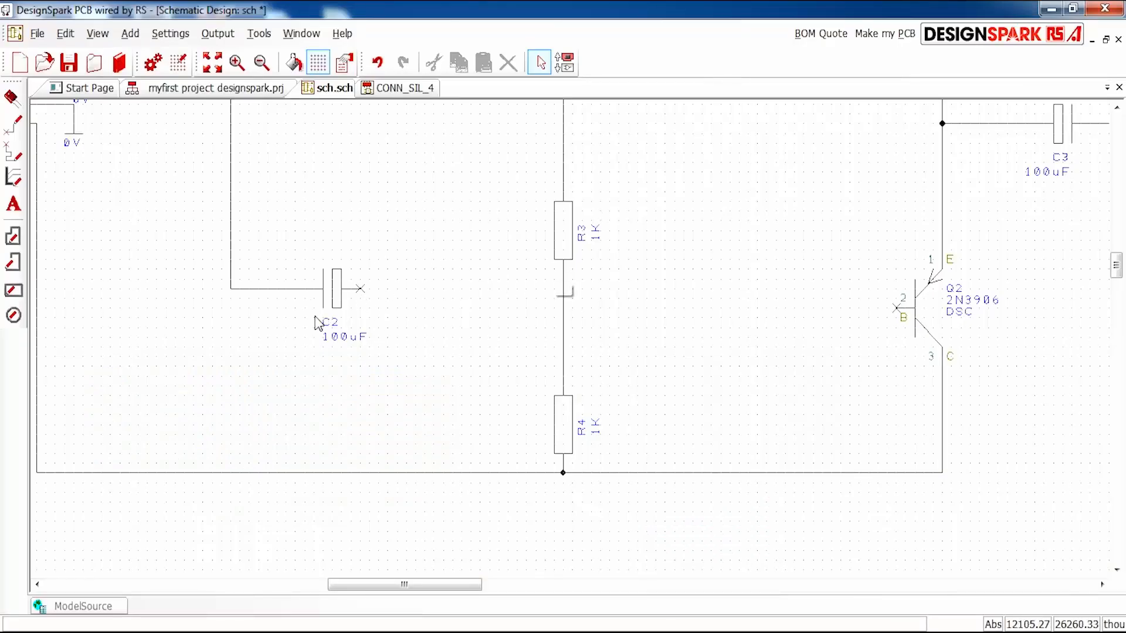
# - Connect C2's free pin through the R3–R4 wire to Q2's base pin 2, and C1's free pin through the R1–R2 wire to Q1's base pin 2
pyautogui.moveTo(364, 296); pyautogui.dragTo(899, 315)
pyautogui.scroll(-2, 646, 308)
pyautogui.scroll(2, 568, 285)
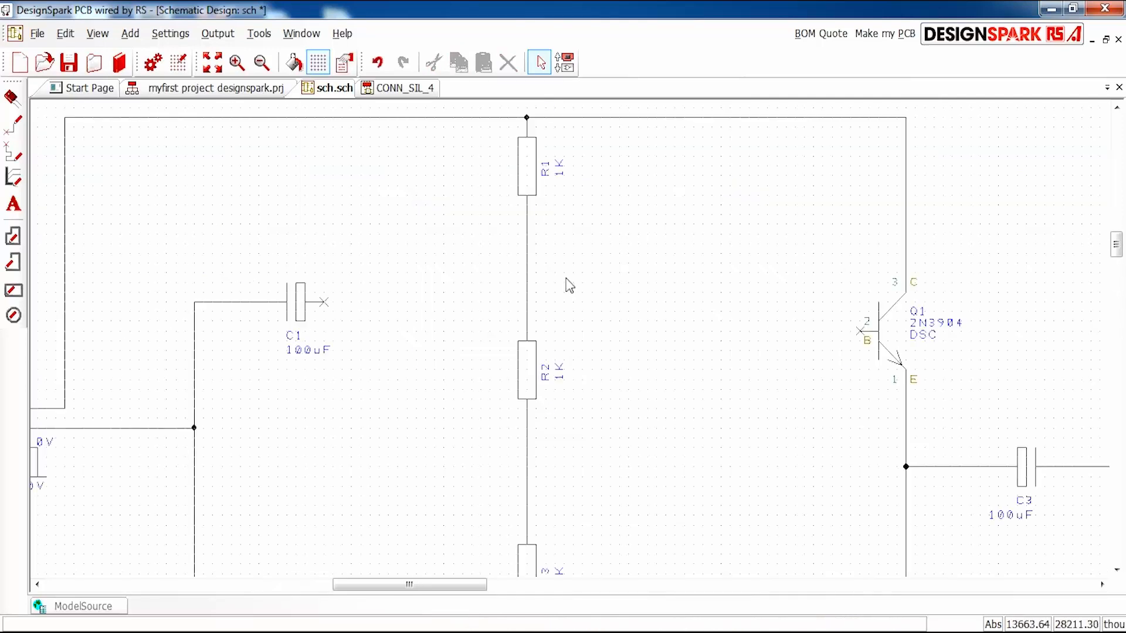
pyautogui.moveTo(326, 304); pyautogui.dragTo(861, 339)
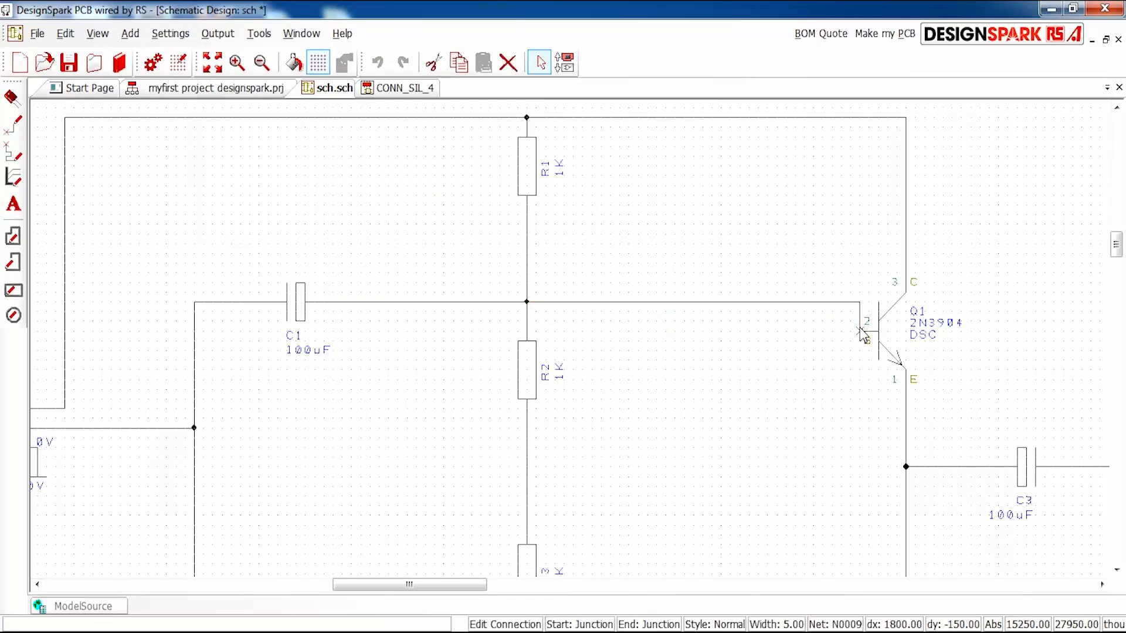
pyautogui.scroll(-2, 610, 399)
pyautogui.scroll(-1, 542, 381)
pyautogui.scroll(2, 531, 345)
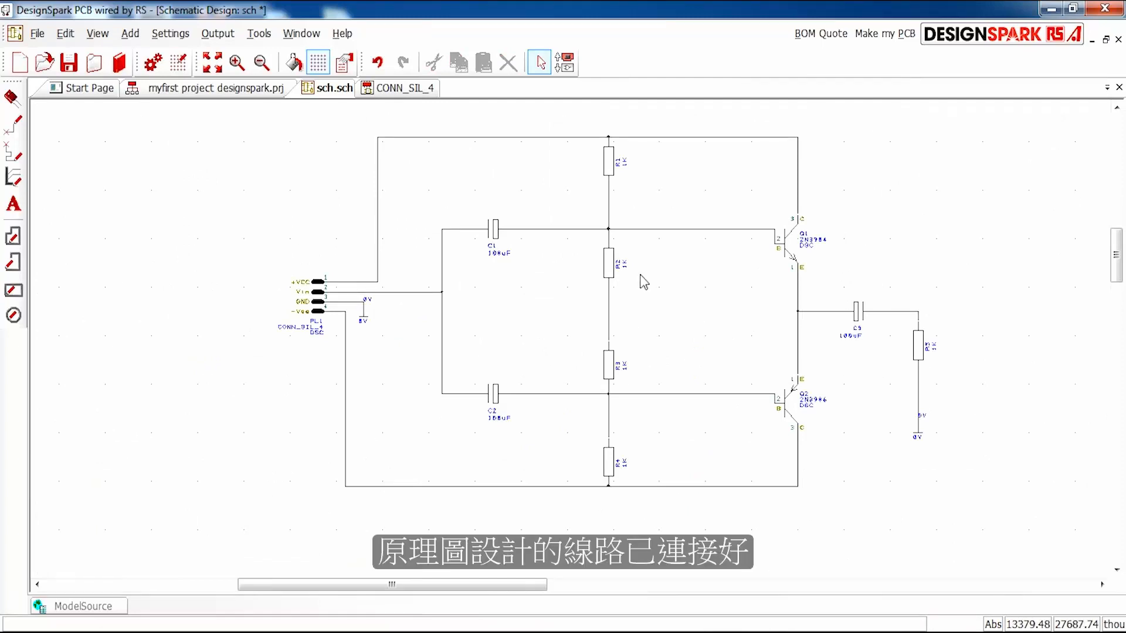
# - Open the Value entry in resistor R3's component properties and accept it as 1K
pyautogui.scroll(2, 716, 366)
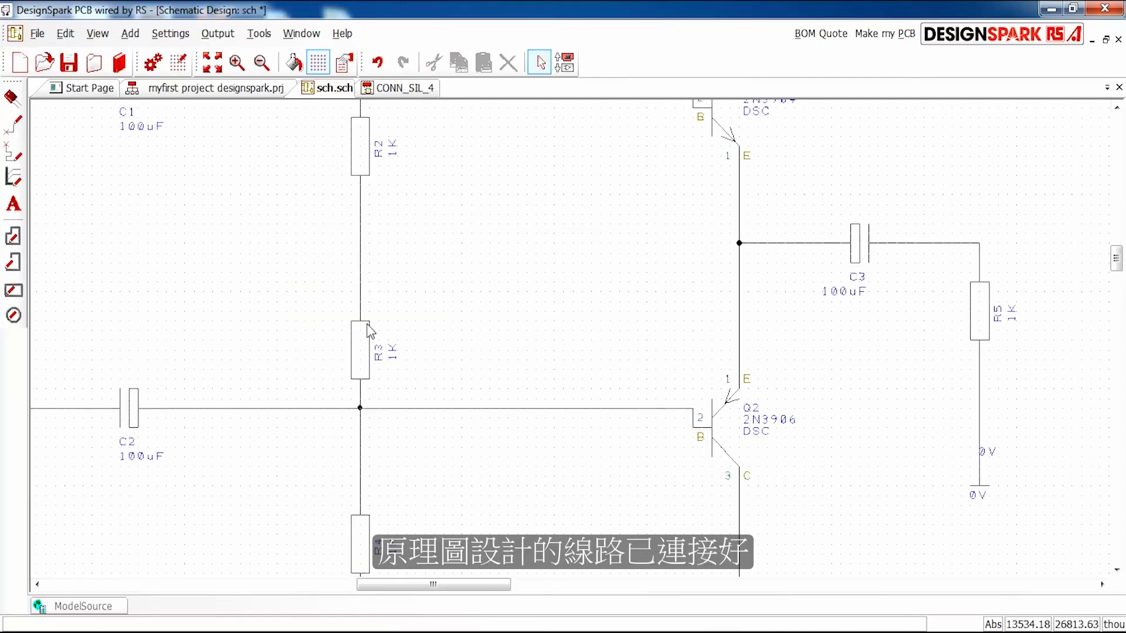
pyautogui.scroll(-2, 574, 343)
pyautogui.scroll(2, 571, 346)
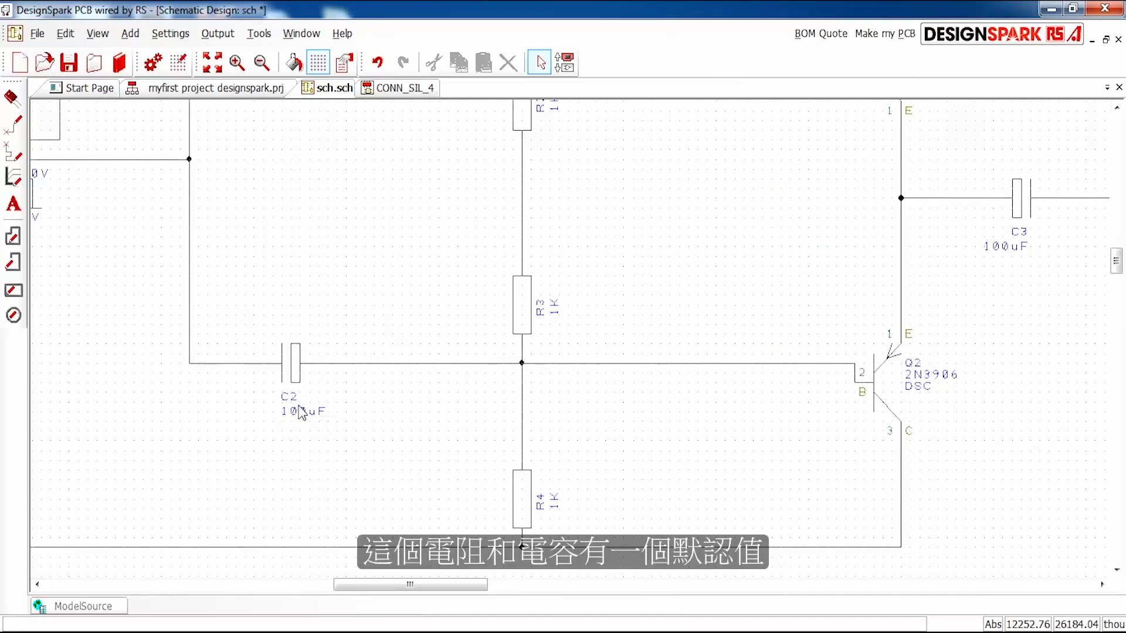
pyautogui.click(524, 313)
pyautogui.rightClick(524, 320)
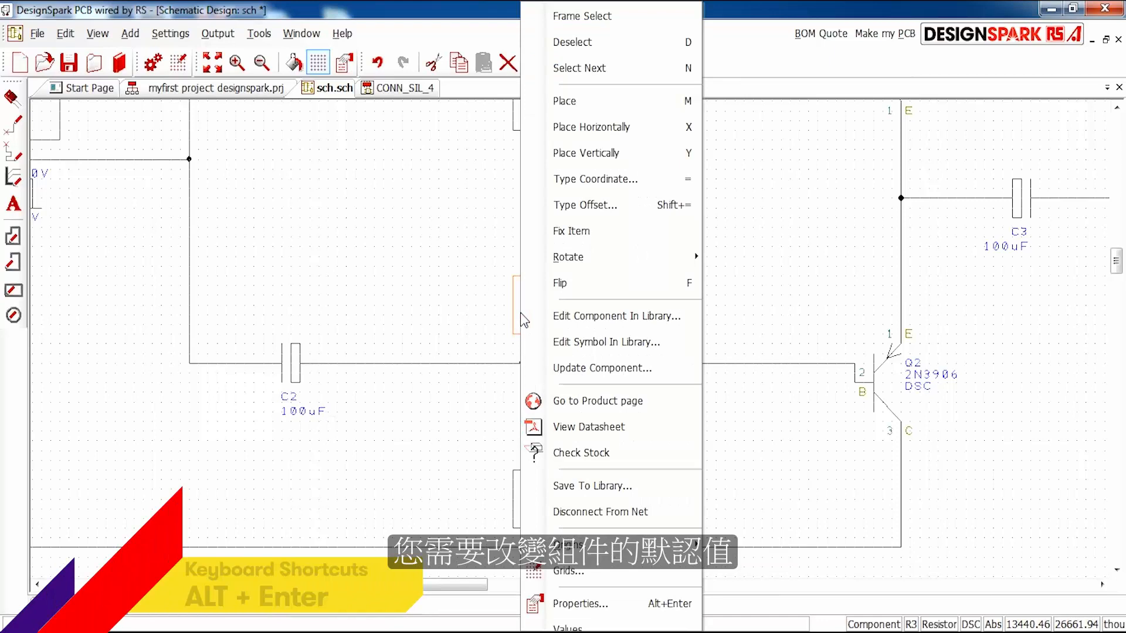
pyautogui.click(609, 604)
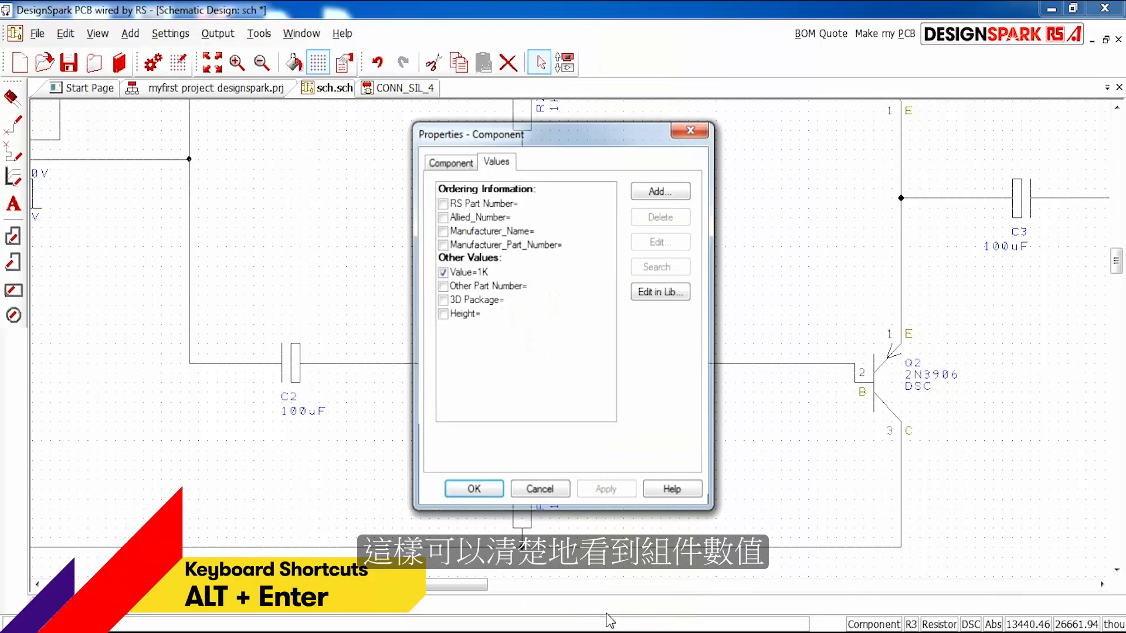
pyautogui.moveTo(578, 135); pyautogui.dragTo(784, 139)
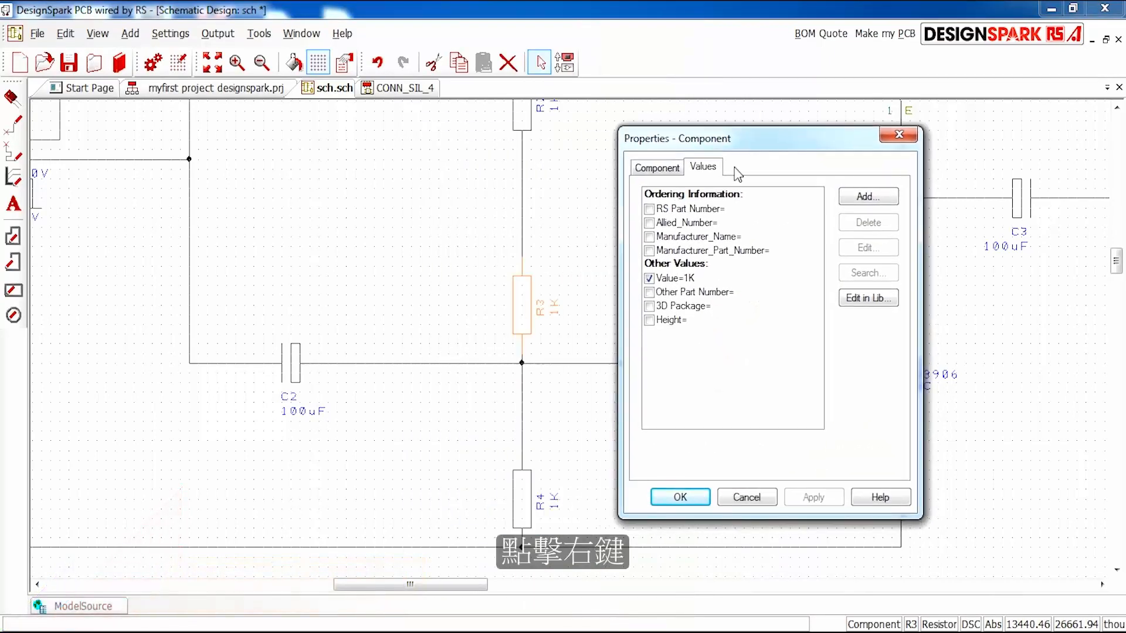
pyautogui.doubleClick(681, 284)
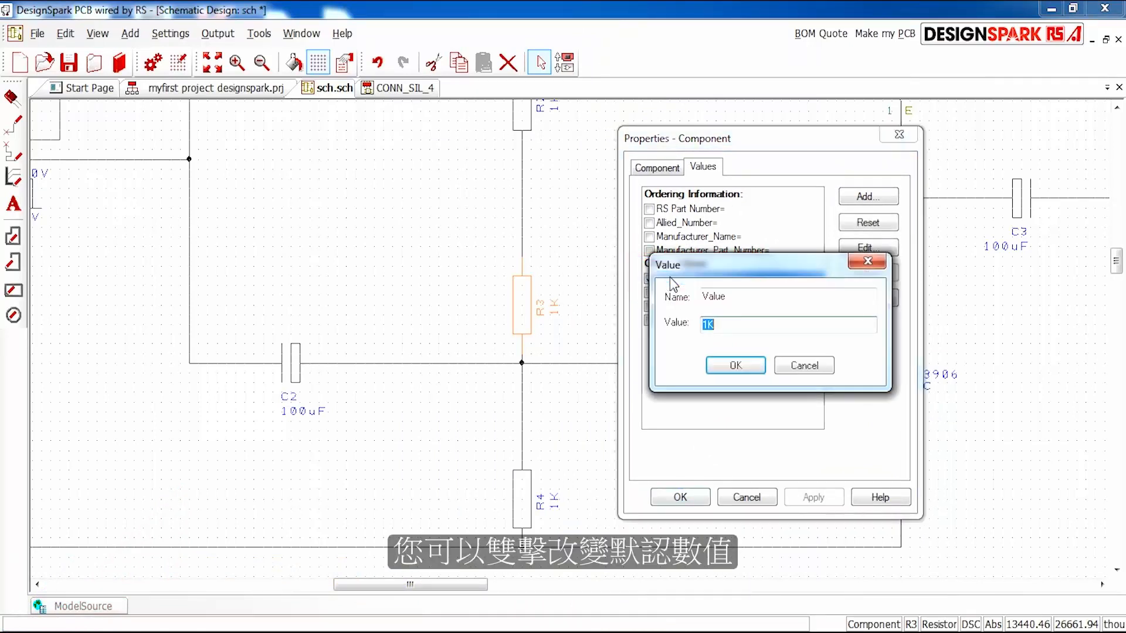
pyautogui.click(733, 366)
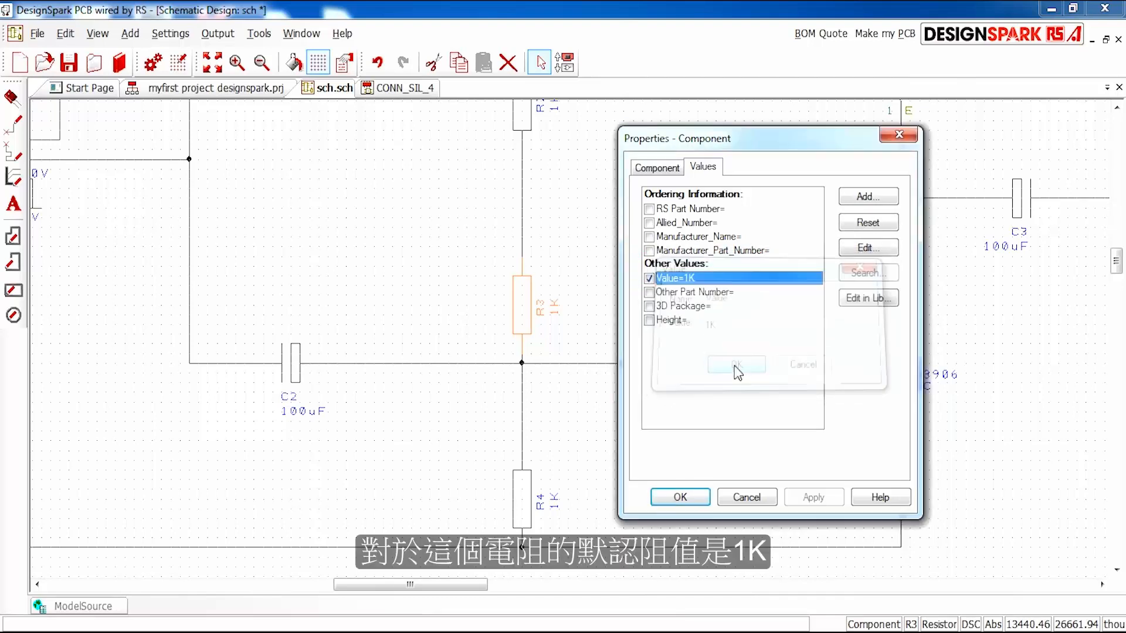
pyautogui.click(680, 497)
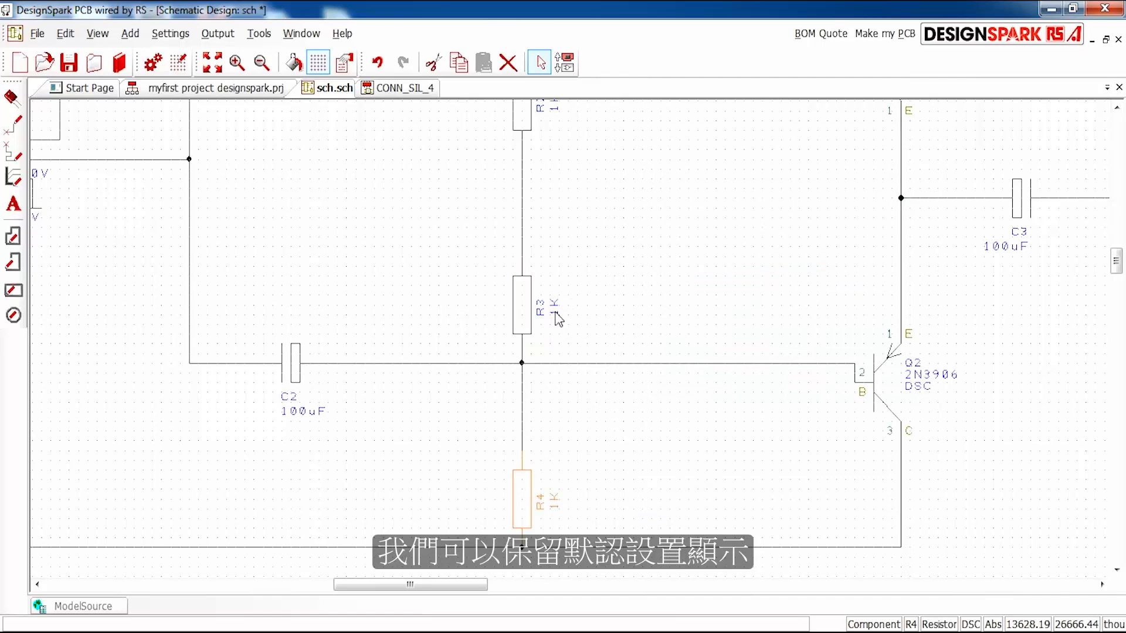
# - Set the Value of resistor R4 to 10K in its component properties
pyautogui.rightClick(526, 500)
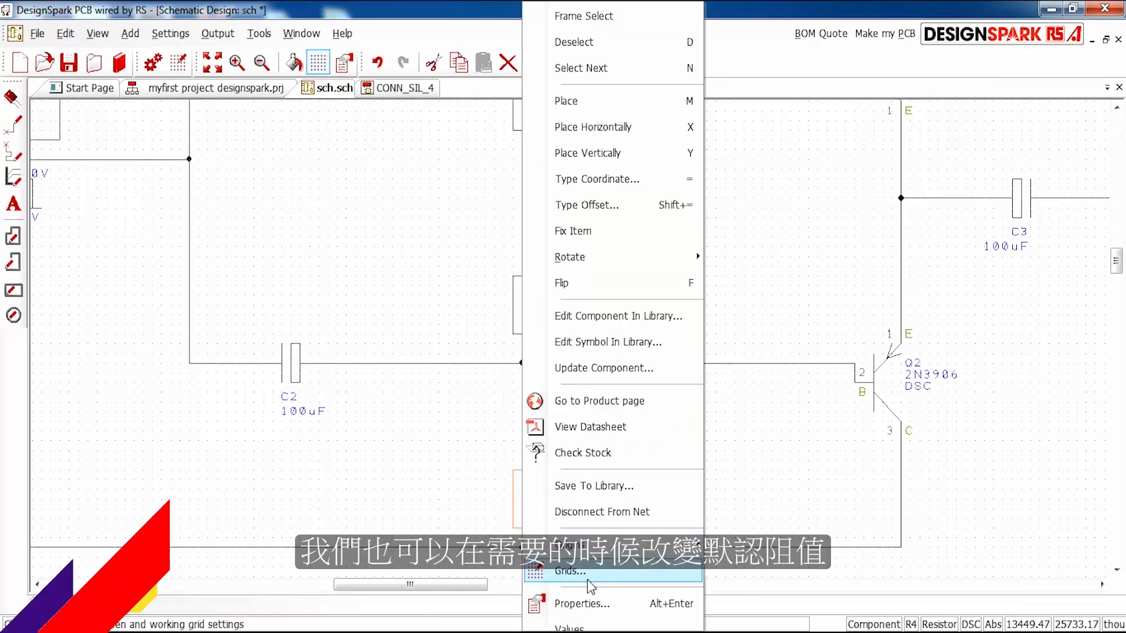
pyautogui.click(578, 603)
pyautogui.doubleClick(468, 272)
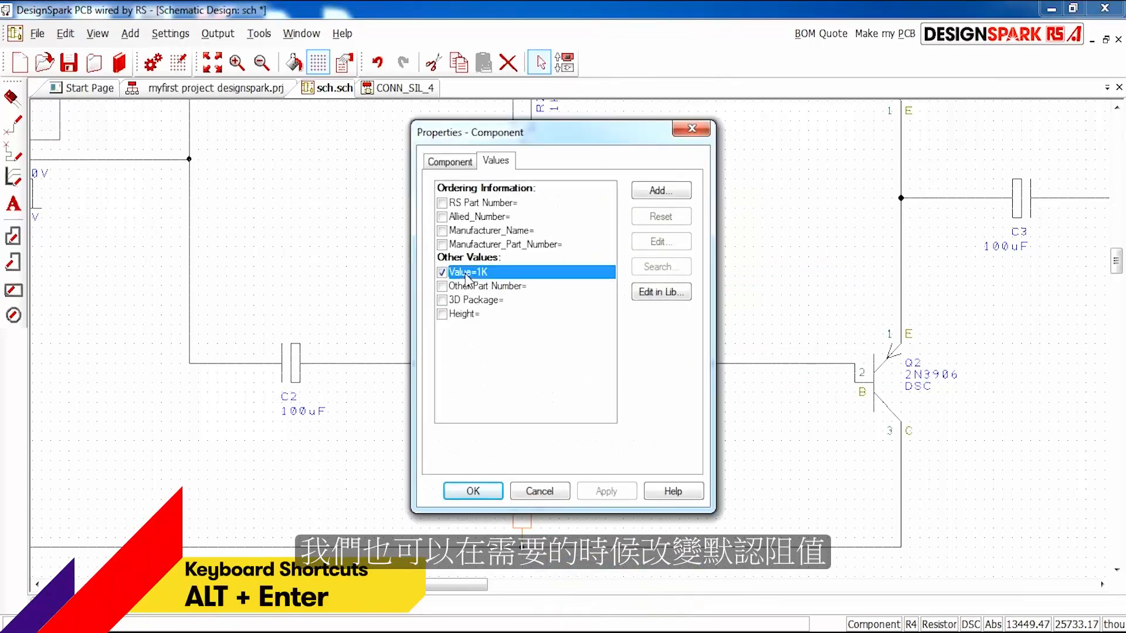
pyautogui.click(500, 319)
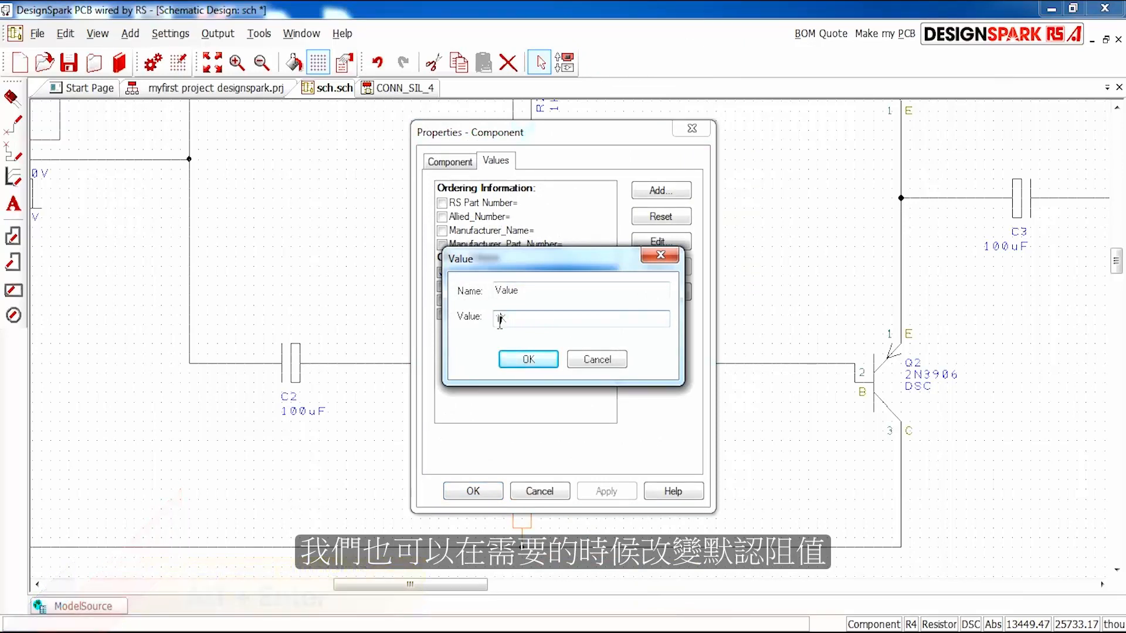
pyautogui.click(527, 360)
pyautogui.click(476, 496)
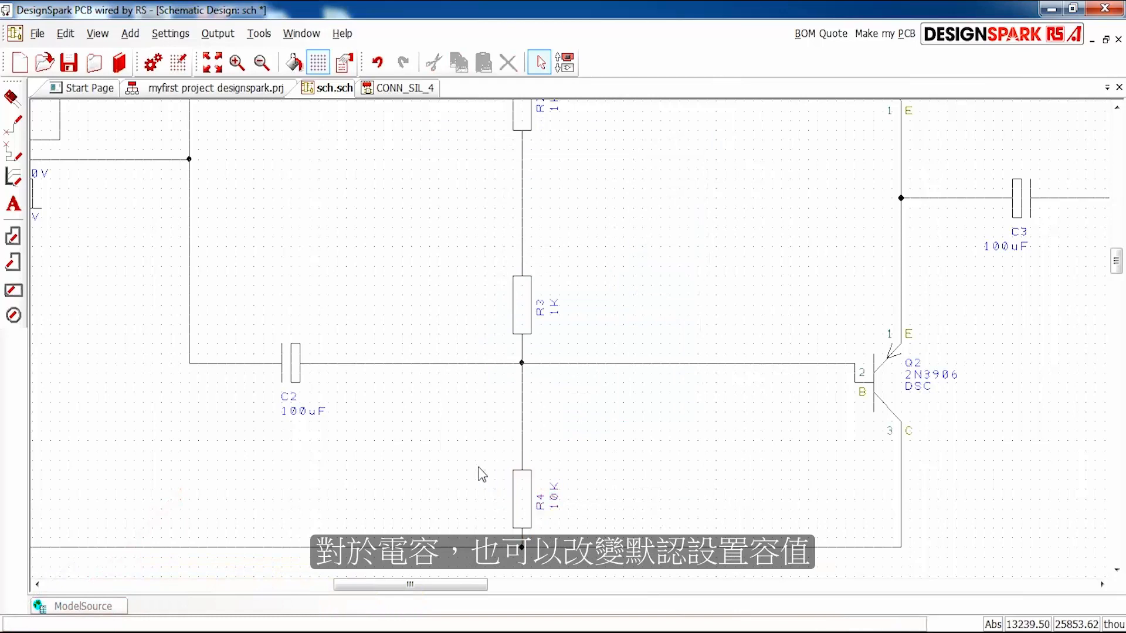
# - Set the Value of capacitor C2 to 2.2uF in its component properties
pyautogui.rightClick(295, 375)
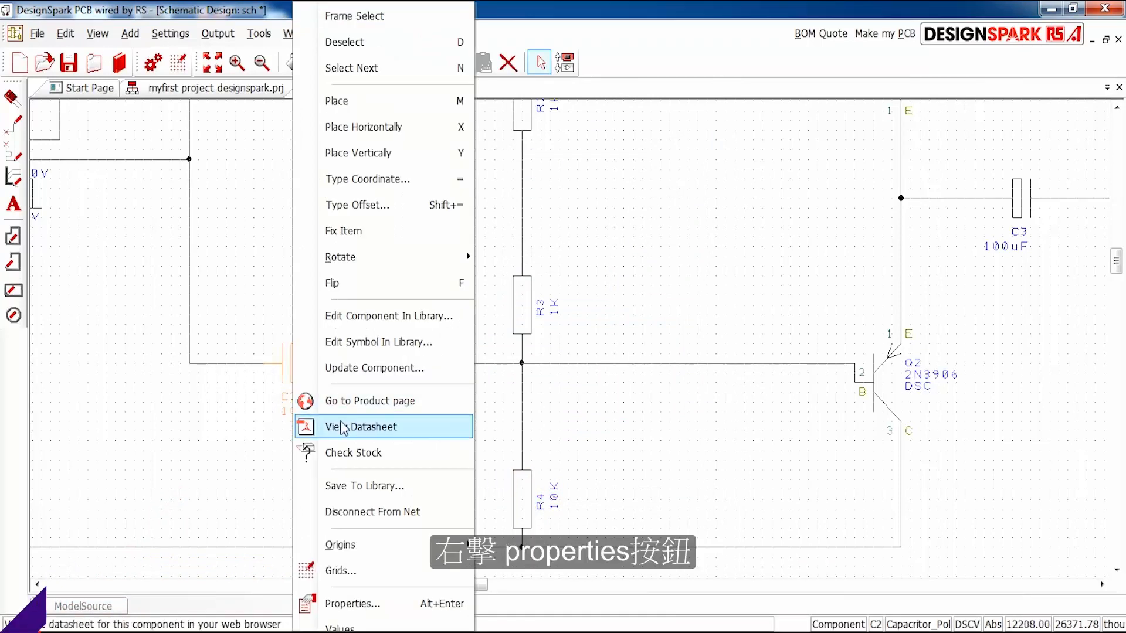
pyautogui.click(382, 605)
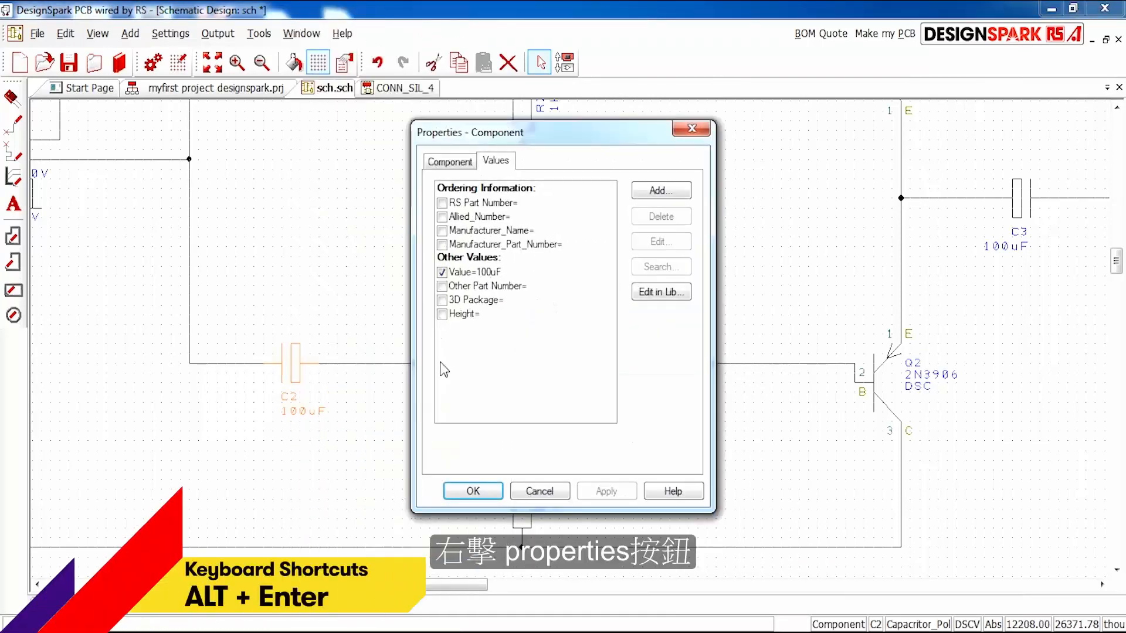
pyautogui.doubleClick(471, 272)
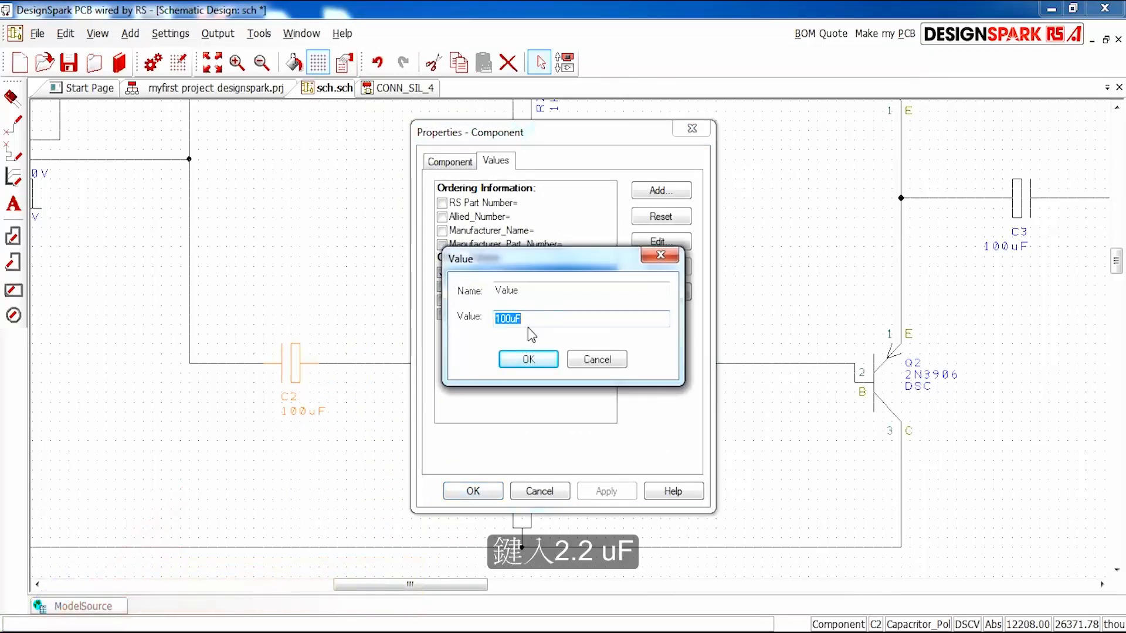
pyautogui.write('2.2')
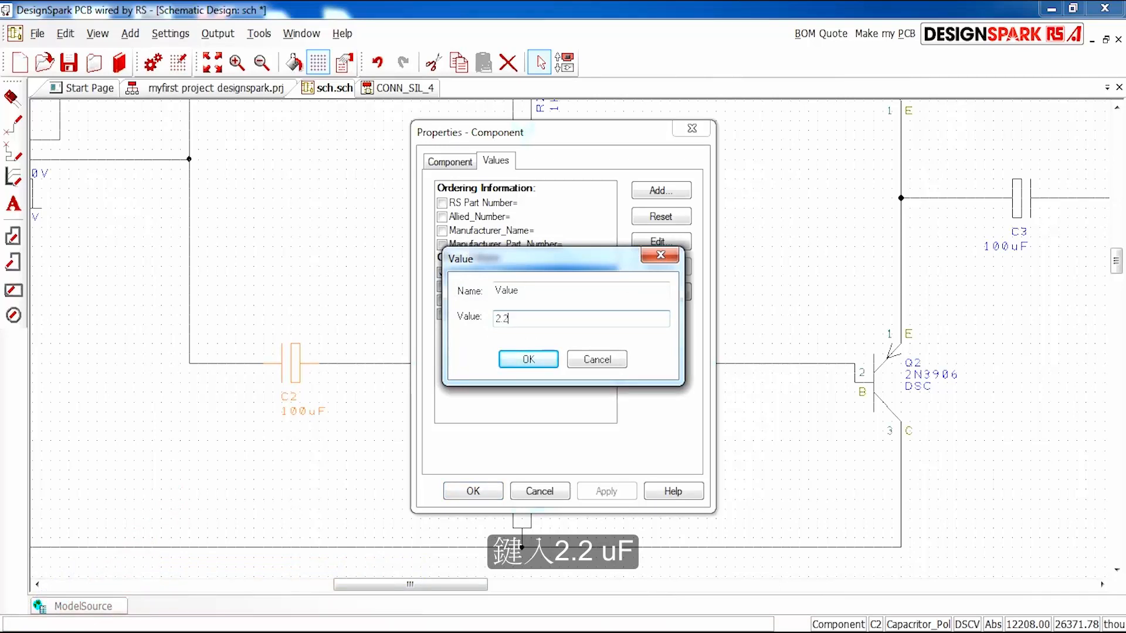
pyautogui.write('uF')
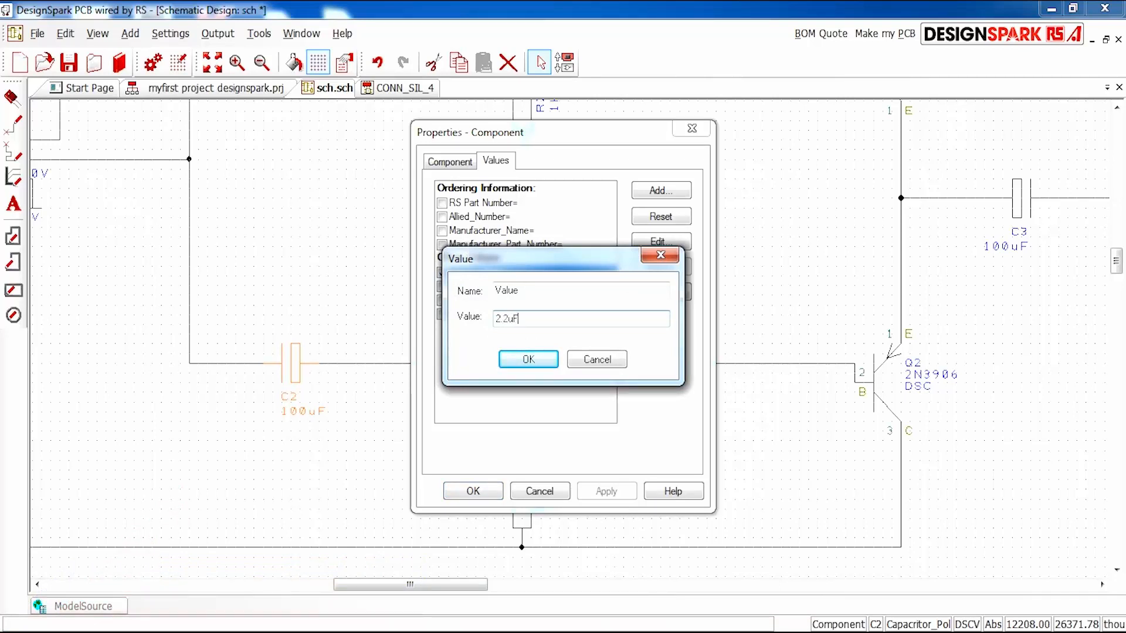
pyautogui.click(546, 358)
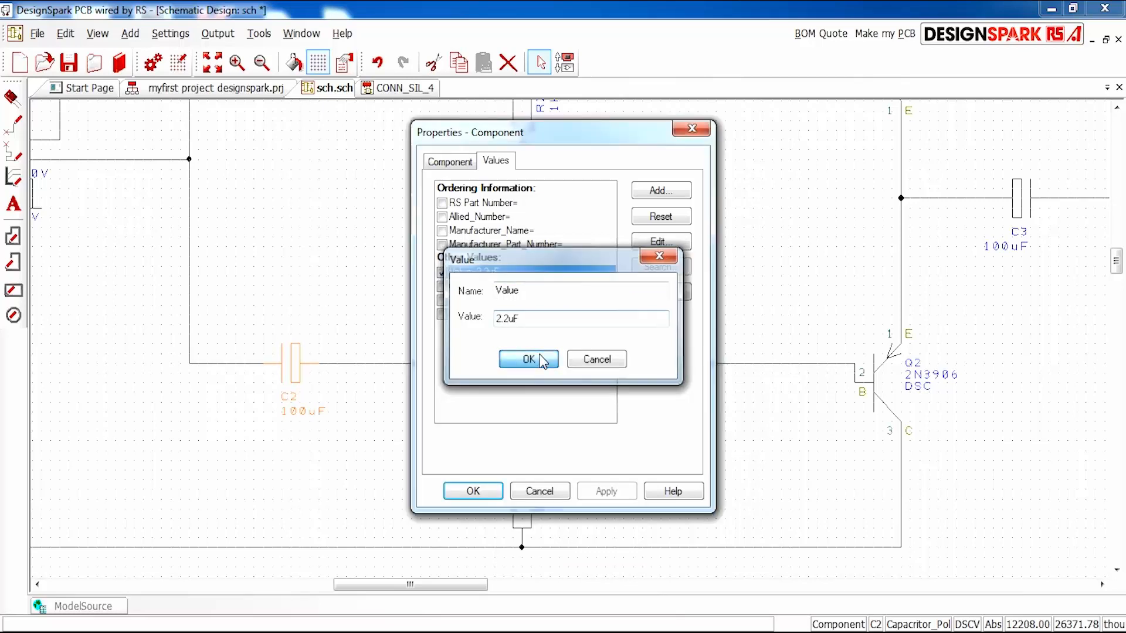
pyautogui.click(471, 490)
pyautogui.scroll(-1, 519, 288)
pyautogui.scroll(-1, 579, 336)
pyautogui.scroll(1, 579, 320)
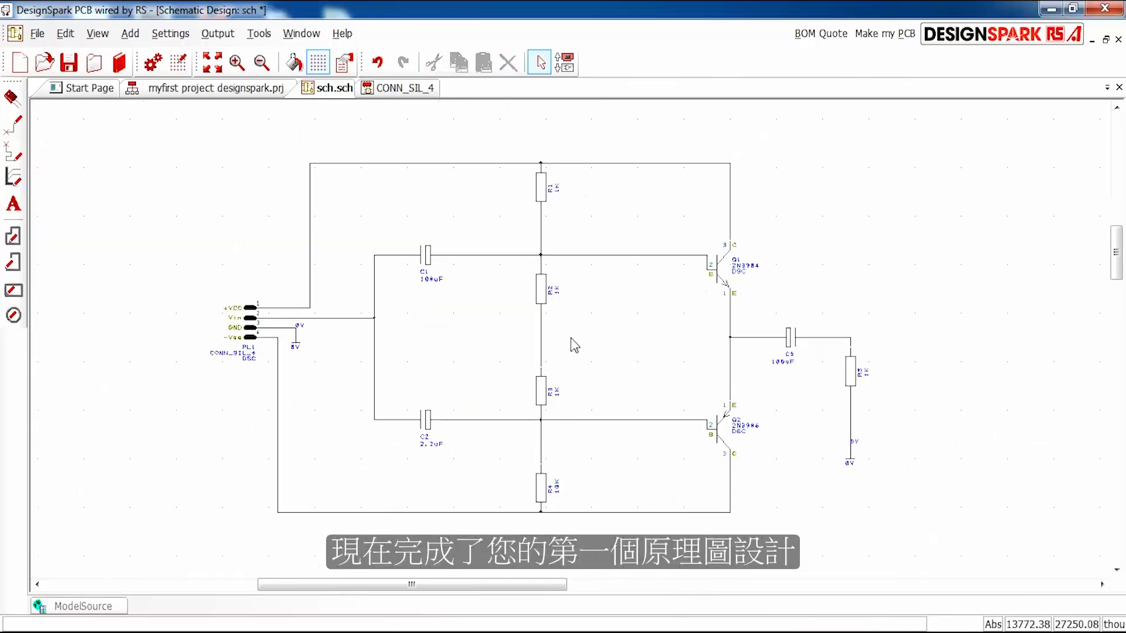